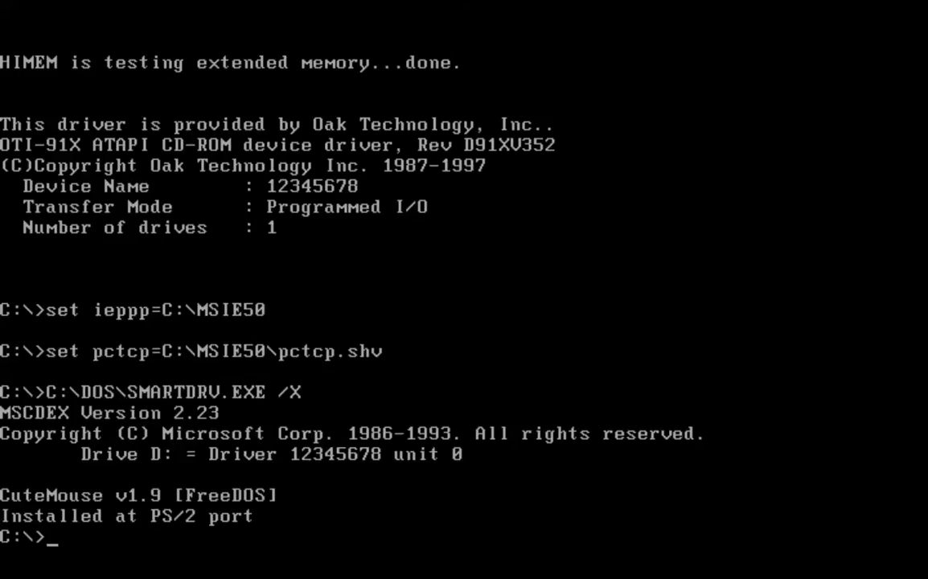
# Open autoexec.bat in the MS-DOS Editor from the C:\ prompt.
pyautogui.write('ex')
pyautogui.press('BackSpace')
pyautogui.write('dit')
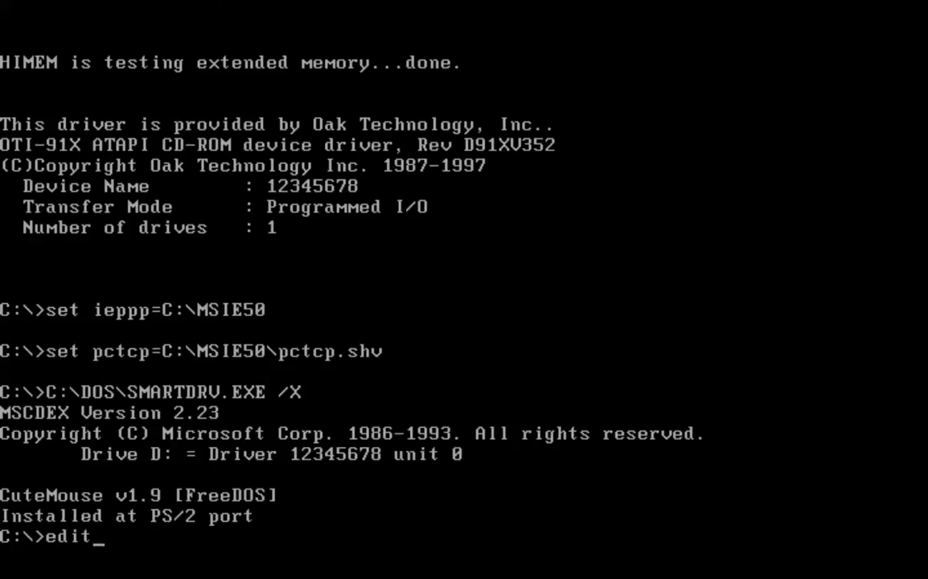
pyautogui.write(' autoexec.bat')
pyautogui.press('Return')
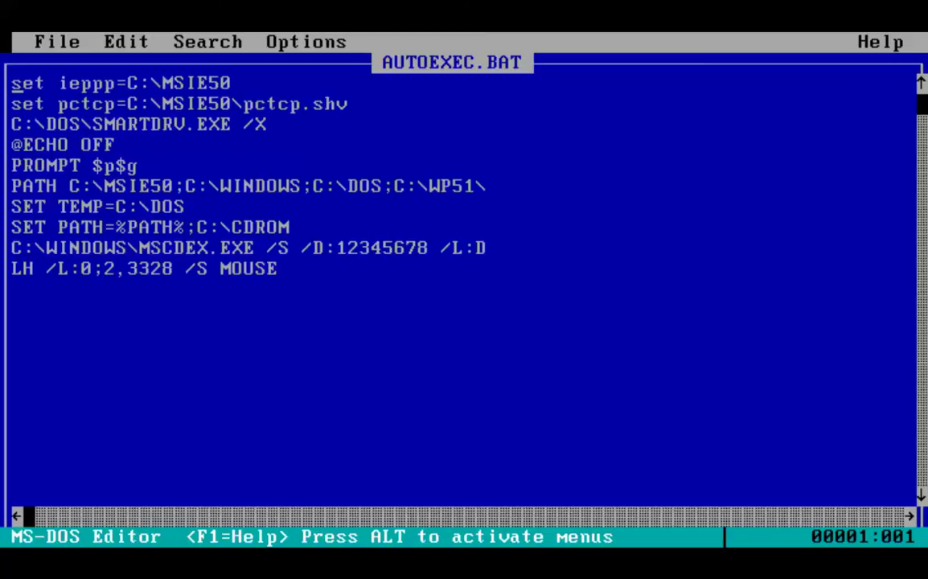
# Add the line win.exe at the end of AUTOEXEC.BAT, below the LH mouse line.
pyautogui.press('Down')
pyautogui.press('Down')
pyautogui.press('Down')
pyautogui.press('Down')
pyautogui.press('Down')
pyautogui.press('Down')
pyautogui.press('Down')
pyautogui.press('Down')
pyautogui.press('Down')
pyautogui.press('Down')
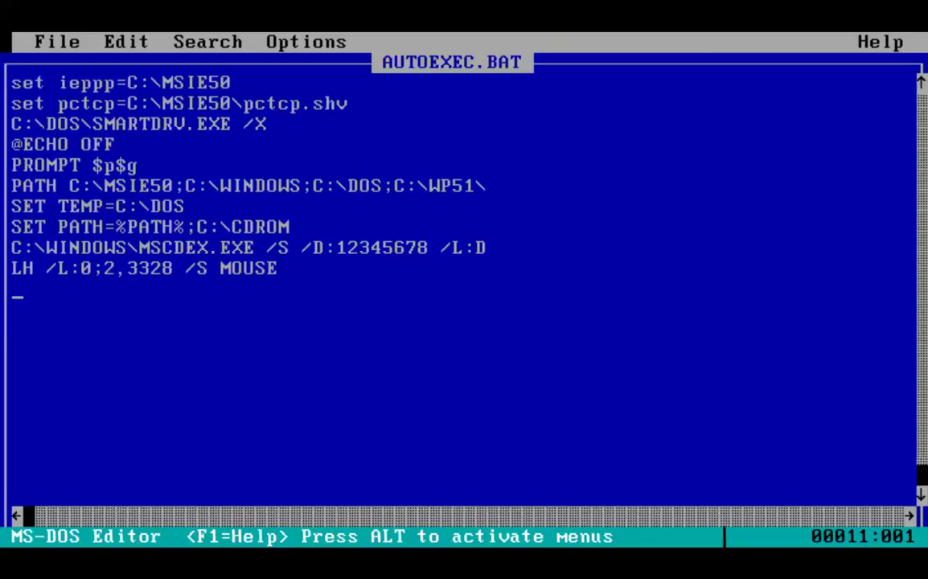
pyautogui.write('win.exe')
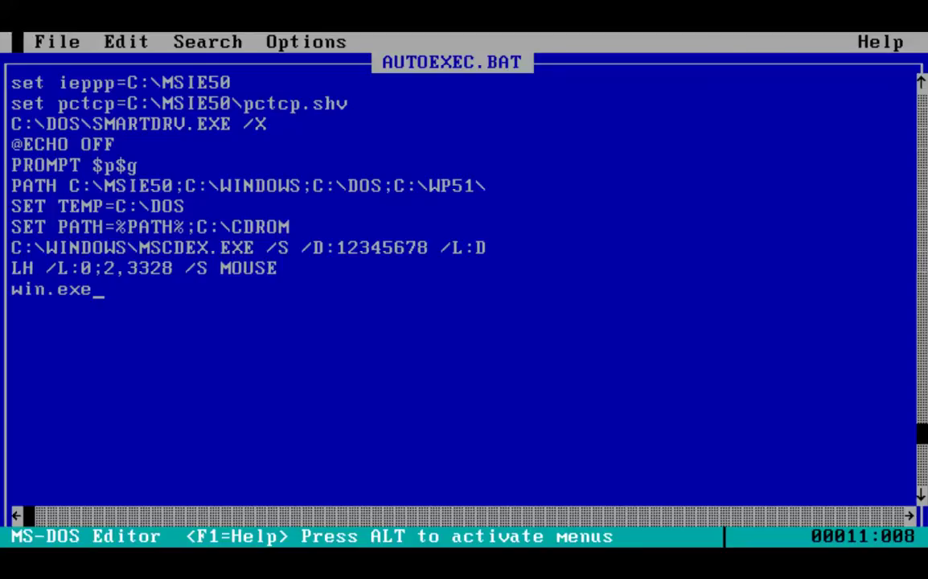
# Save and close AUTOEXEC.BAT, and reboot the machine to test the startup file.
pyautogui.click(44, 42)
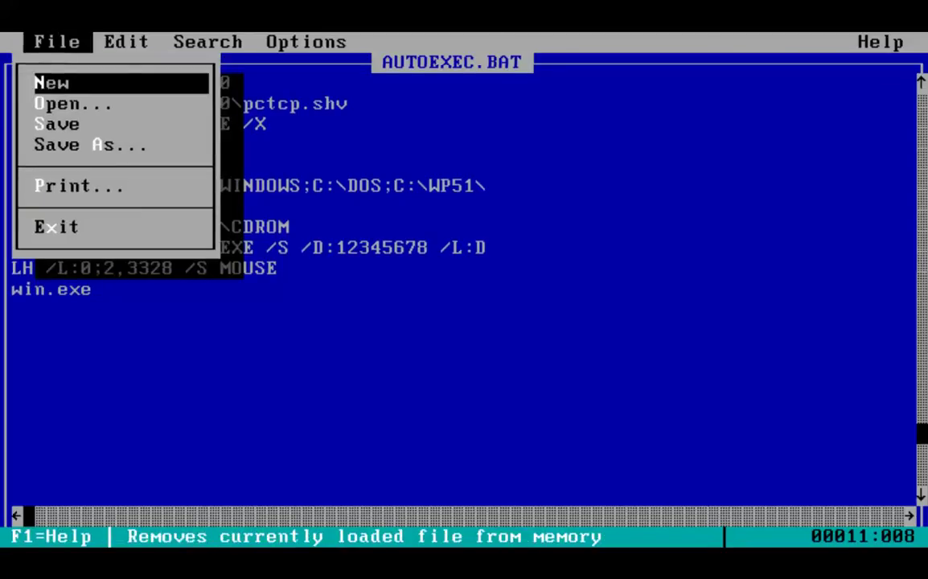
pyautogui.click(50, 123)
pyautogui.click(51, 42)
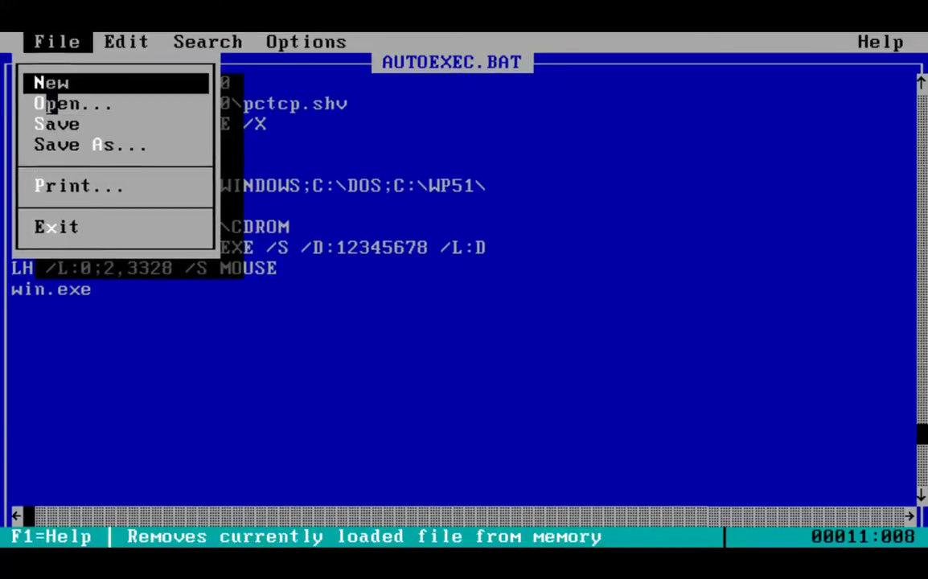
pyautogui.click(56, 226)
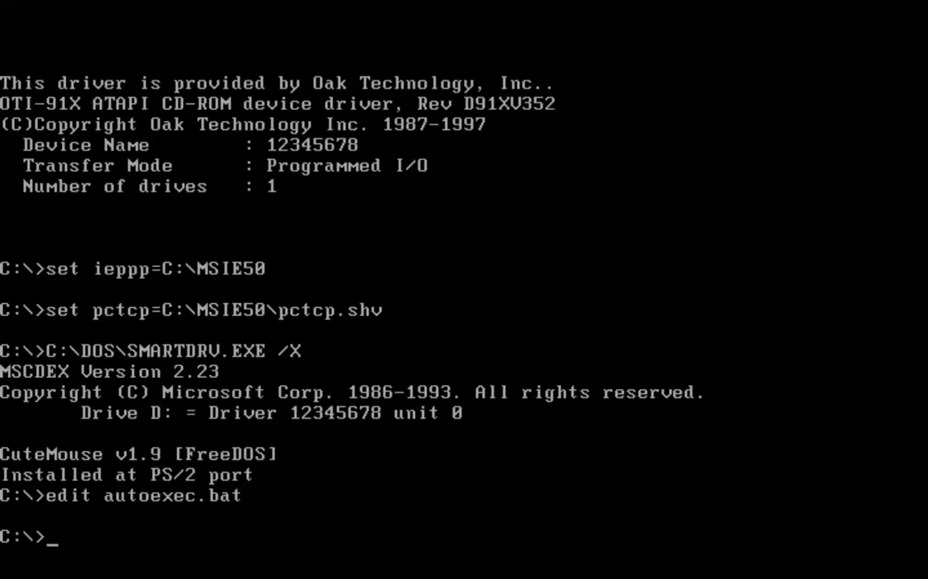
pyautogui.hotkey('ctrl', 'alt', 'Delete')
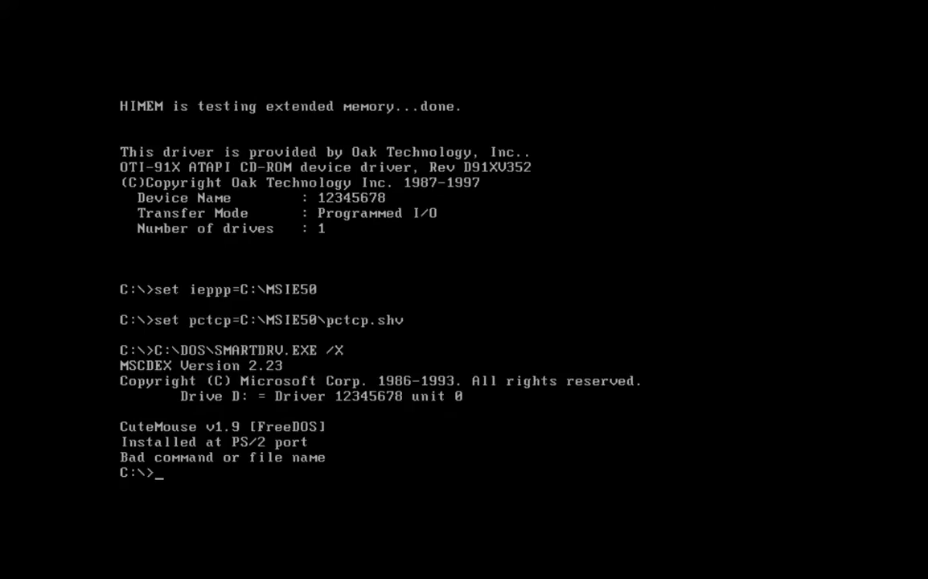
# Reopen autoexec.bat in the MS-DOS Editor from the C:\ prompt.
pyautogui.write('edit autoexec')
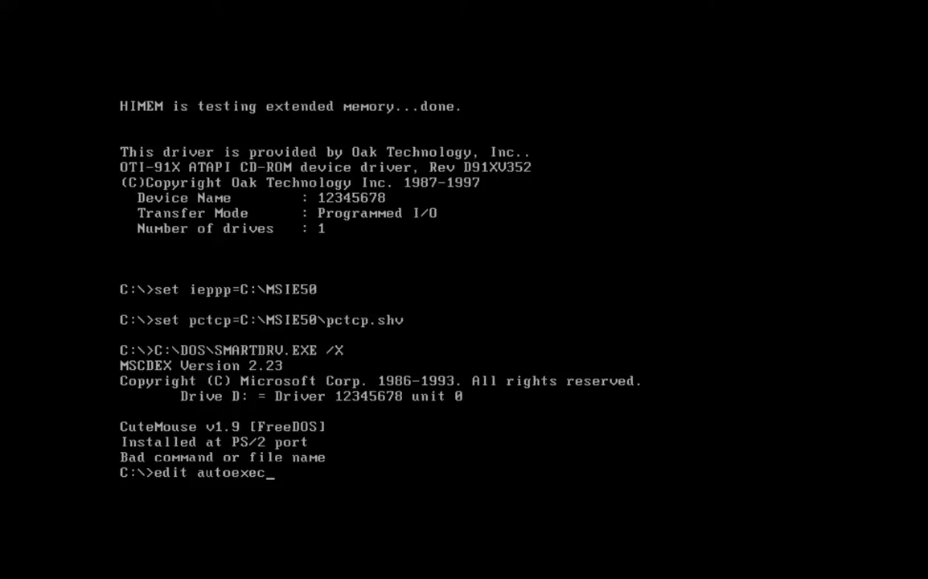
pyautogui.write('.bat')
pyautogui.press('Return')
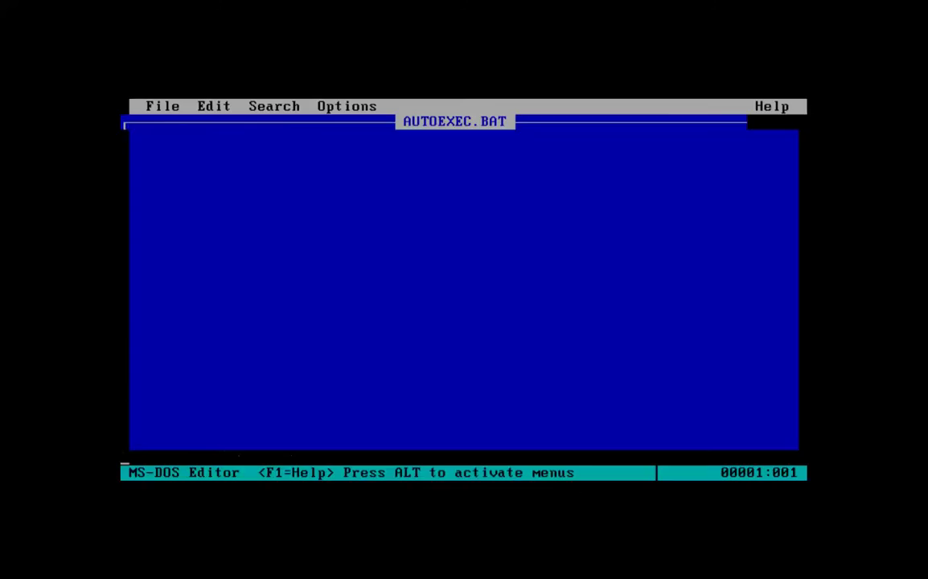
# Remove the .exe extension from the last line of AUTOEXEC.BAT so that it contains only win.
pyautogui.press('Down')
pyautogui.press('Down')
pyautogui.press('Down')
pyautogui.press('Down')
pyautogui.press('Down')
pyautogui.press('Down')
pyautogui.press('Down')
pyautogui.press('Down')
pyautogui.press('Down')
pyautogui.press('Down')
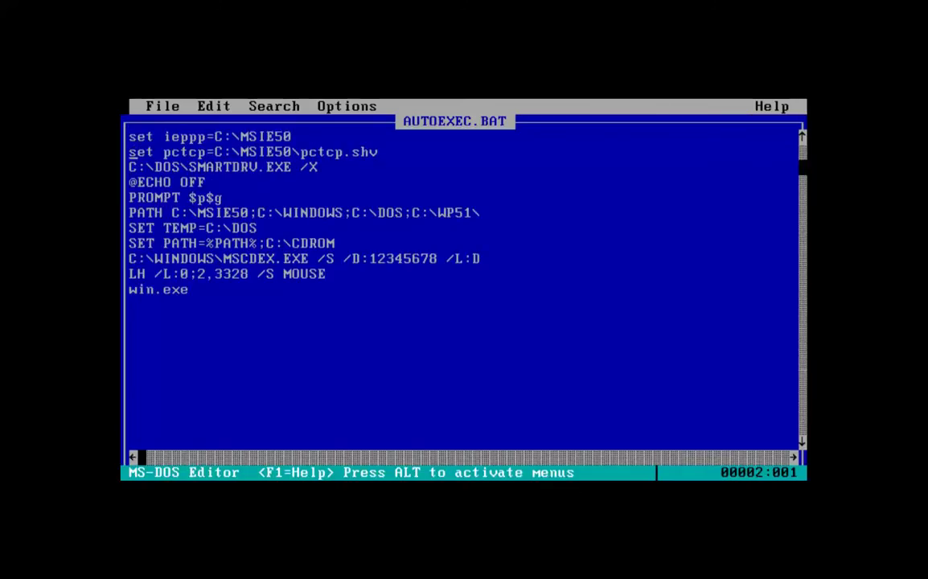
pyautogui.press('Right')
pyautogui.press('Right')
pyautogui.press('Right')
pyautogui.press('Right')
pyautogui.press('Right')
pyautogui.press('Right')
pyautogui.press('Right')
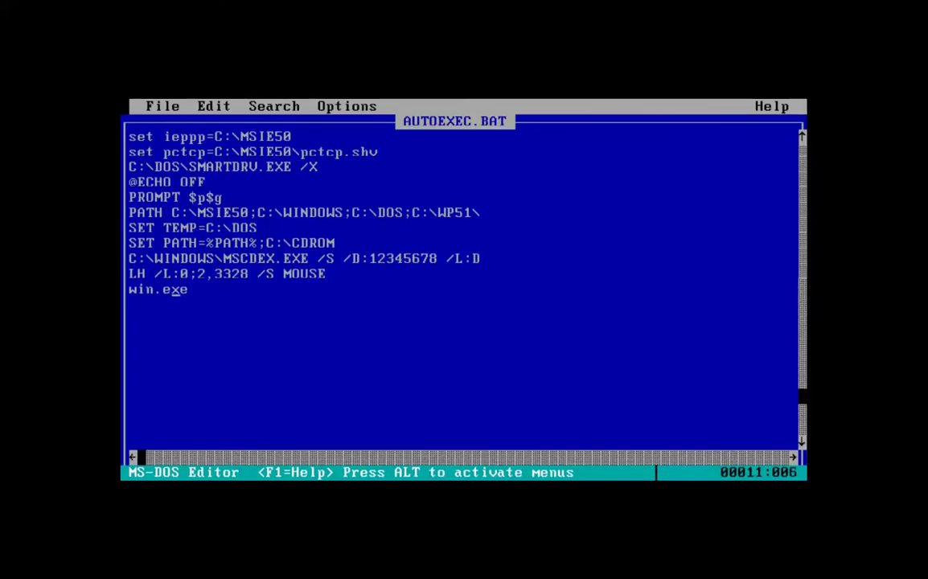
pyautogui.press('BackSpace')
pyautogui.press('BackSpace')
pyautogui.press('BackSpace')
pyautogui.write('com')
pyautogui.press('BackSpace')
pyautogui.press('BackSpace')
pyautogui.press('BackSpace')
pyautogui.press('BackSpace')
# Save and close the corrected AUTOEXEC.BAT, and reboot the machine so Windows starts automatically.
pyautogui.click(161, 106)
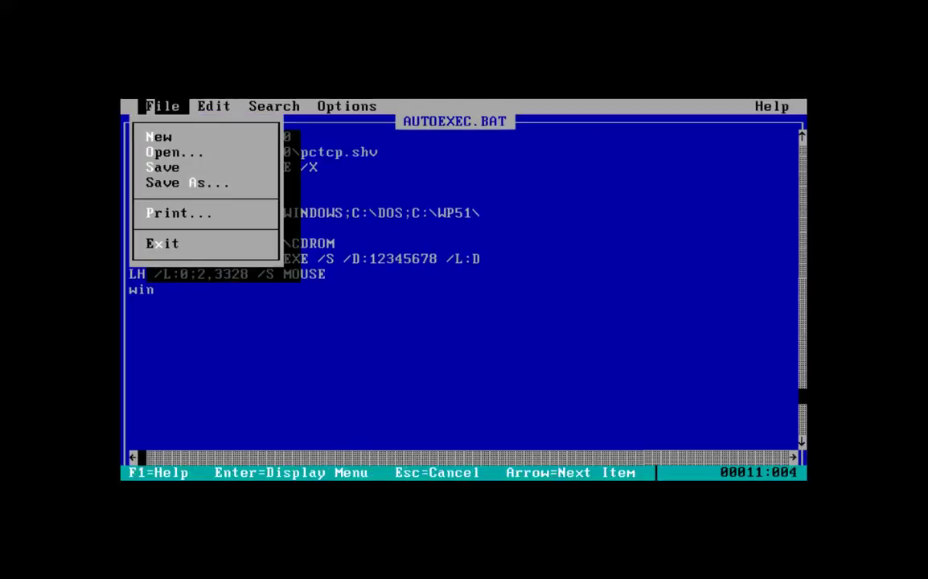
pyautogui.click(144, 166)
pyautogui.click(161, 105)
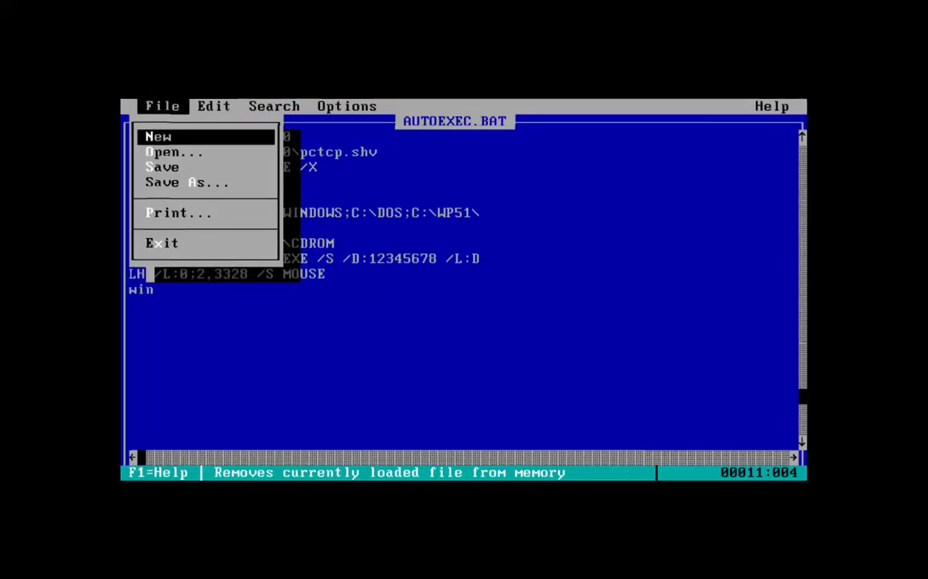
pyautogui.click(159, 242)
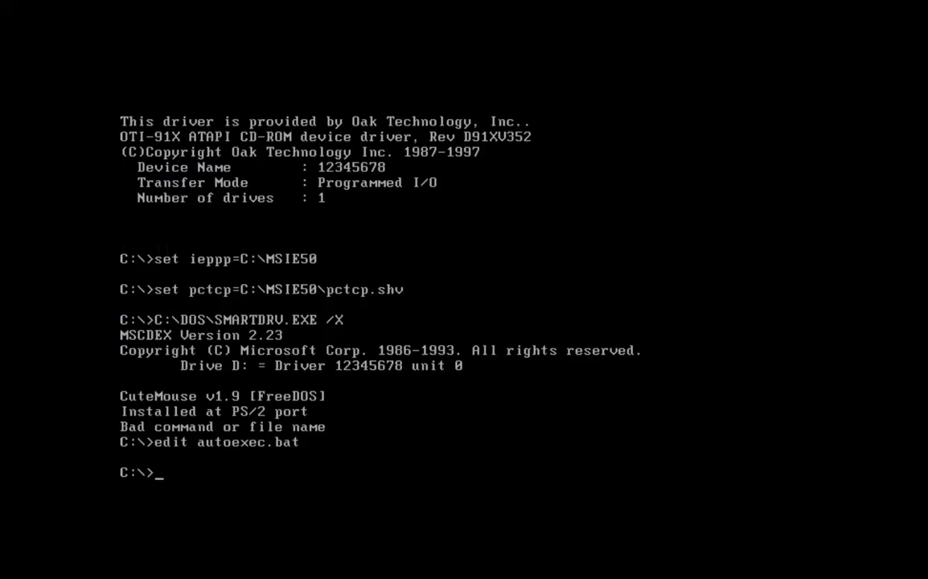
pyautogui.hotkey('ctrl', 'alt', 'Delete')
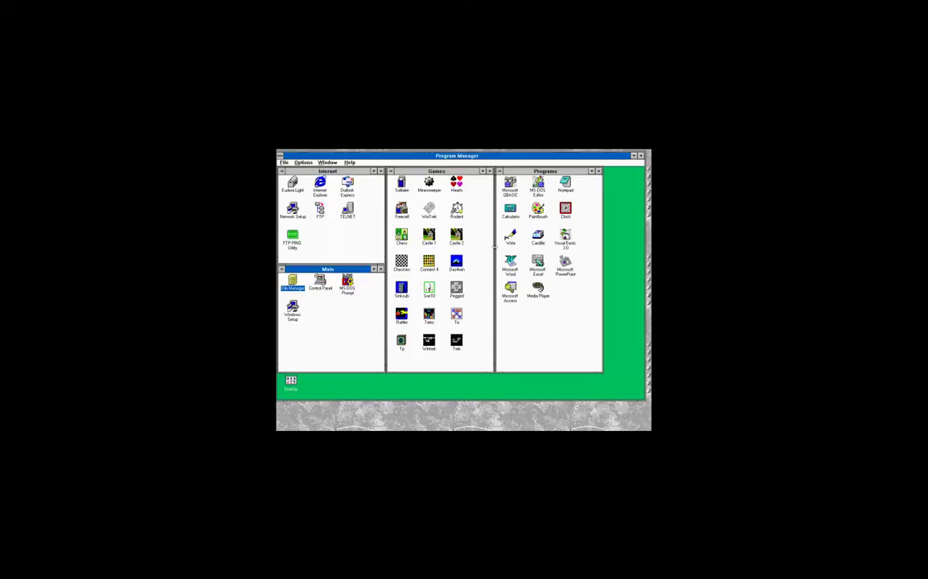
# Release input from the WFW3.11 virtual machine, leave its full-screen mode and switch it back to full screen.
pyautogui.hotkey('ctrl', 'alt')
pyautogui.moveTo(392, 3)
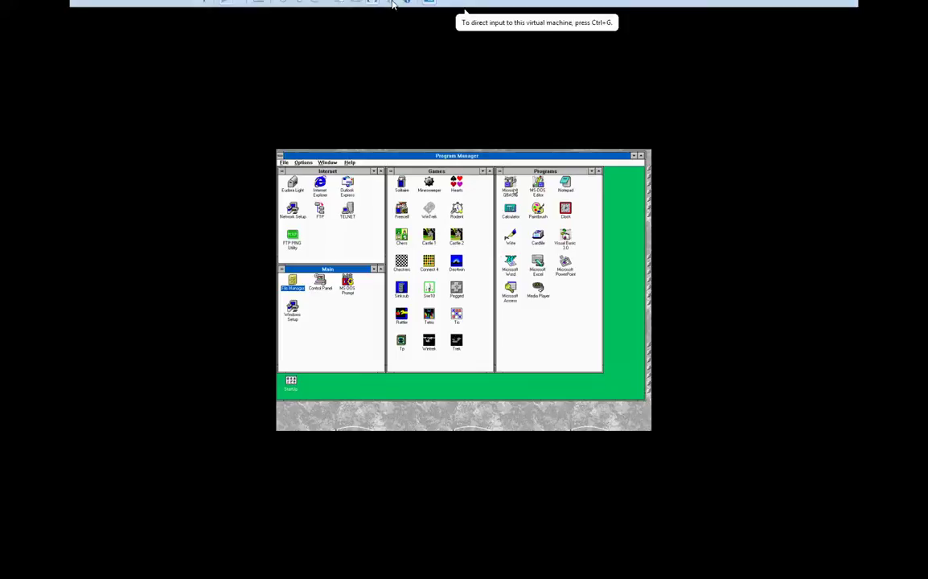
pyautogui.click(372, 24)
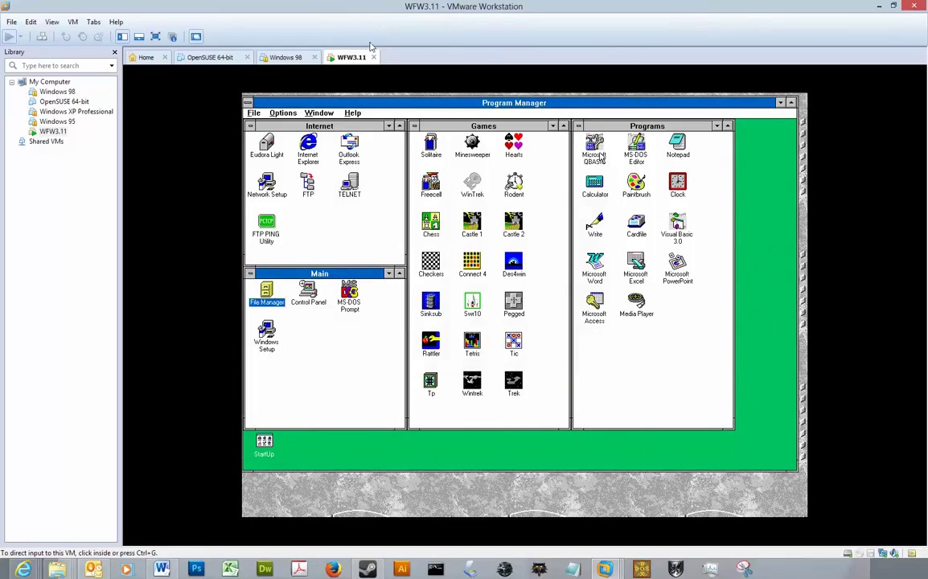
pyautogui.click(155, 36)
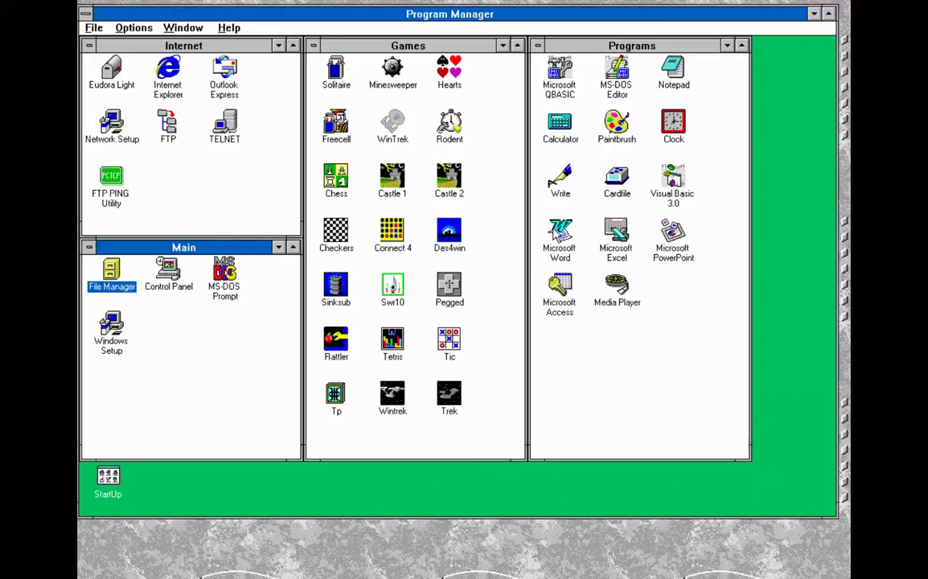
# Launch Microsoft Word from Program Manager and turn off showing tips at startup.
pyautogui.doubleClick(561, 241)
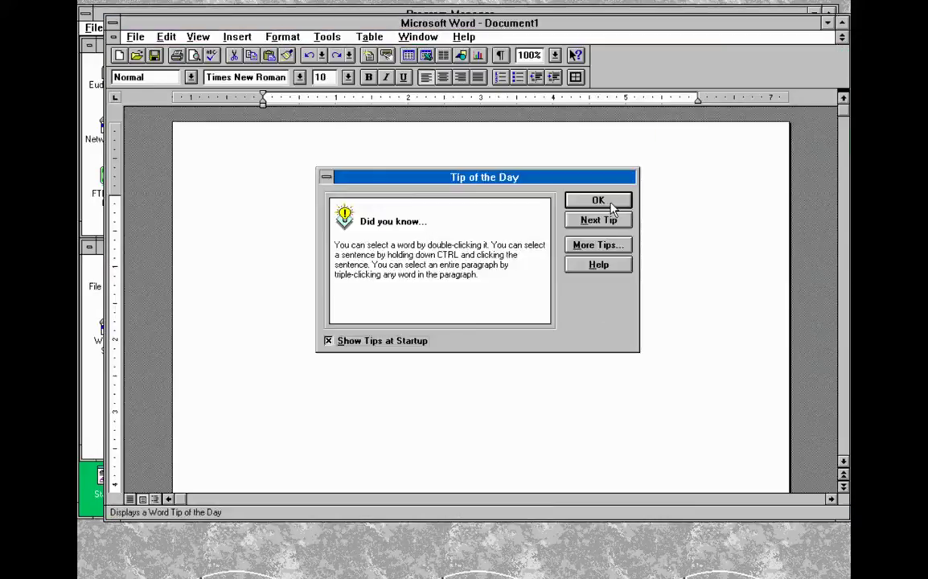
pyautogui.click(343, 341)
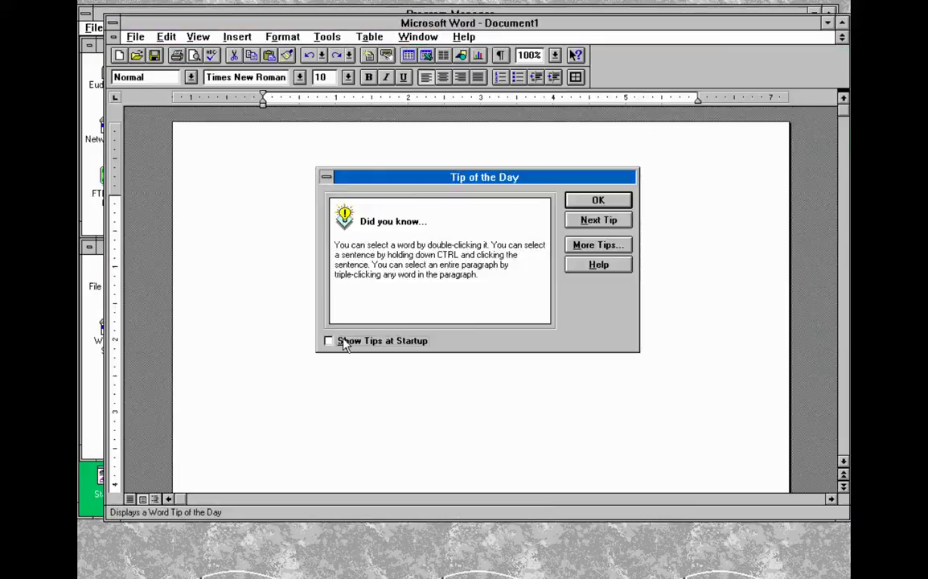
pyautogui.click(599, 200)
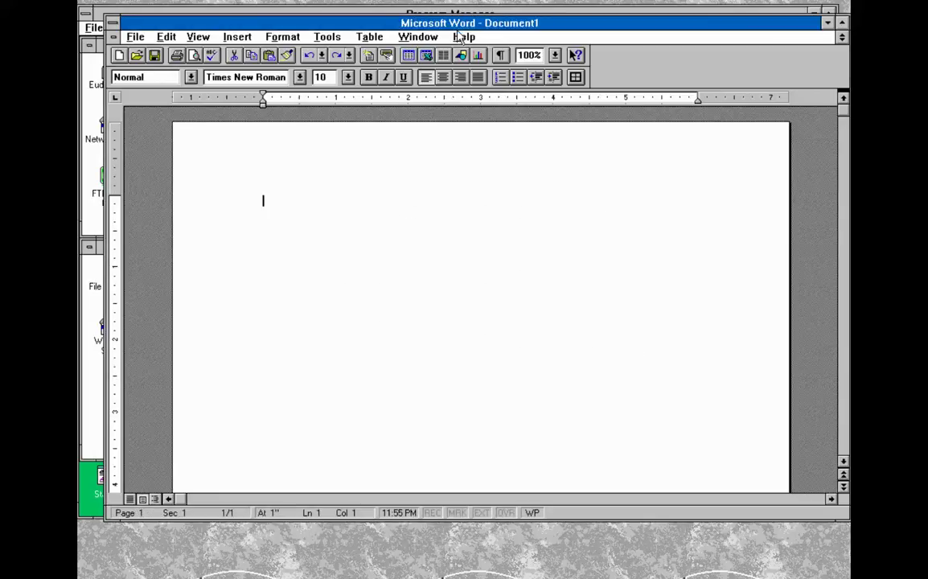
# Check Word's version and copyright information in its About dialog, and close the dialog.
pyautogui.click(463, 38)
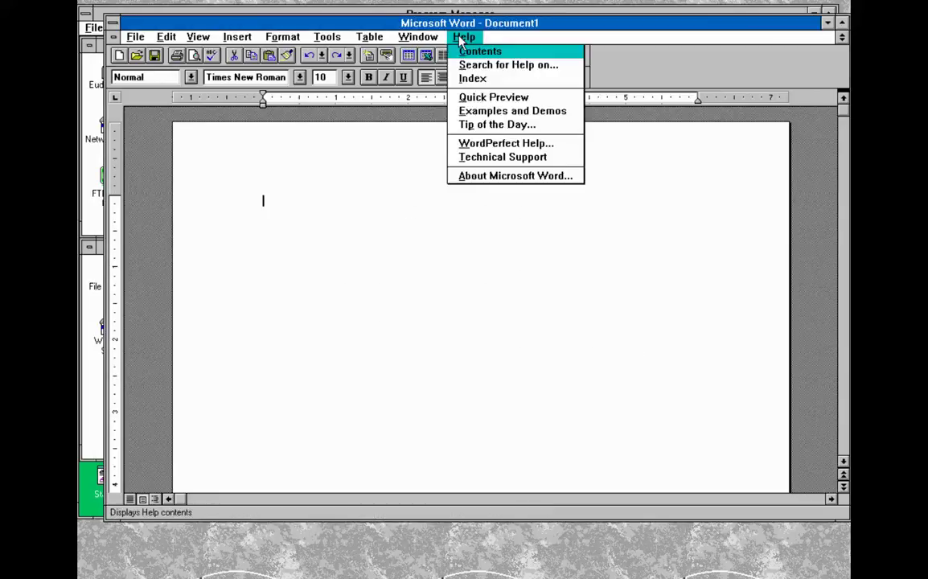
pyautogui.click(488, 178)
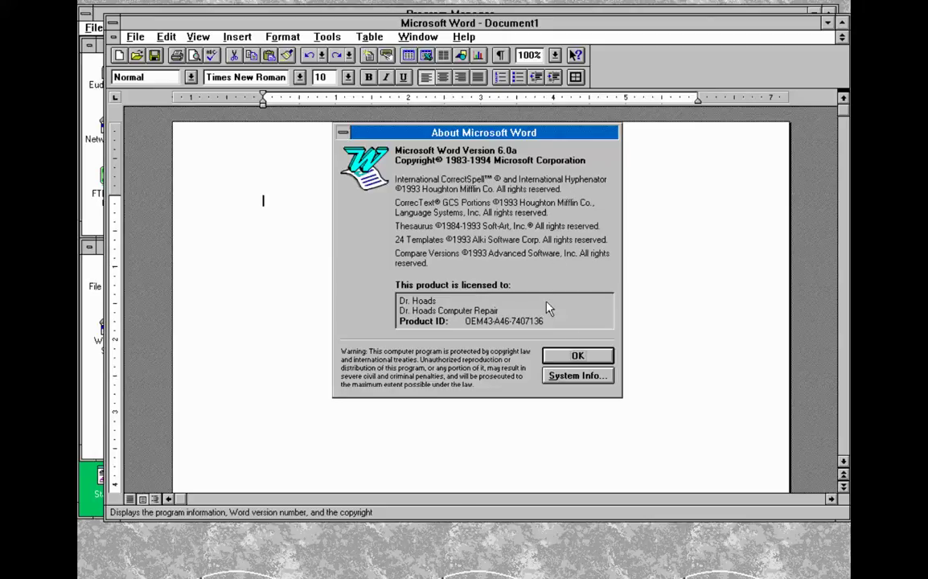
pyautogui.click(575, 357)
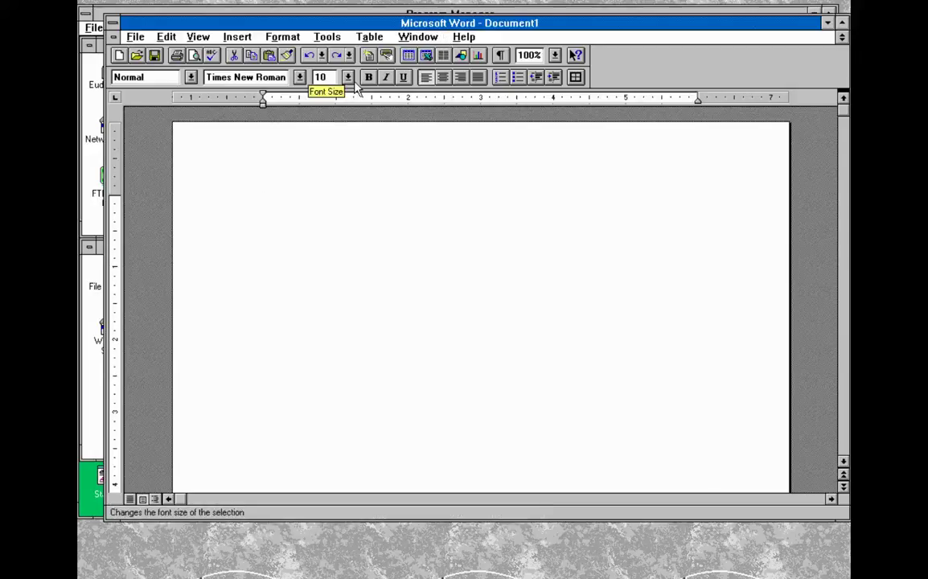
# Write "This is a test" in the blank document and set its font size to 72.
pyautogui.write('This is a test')
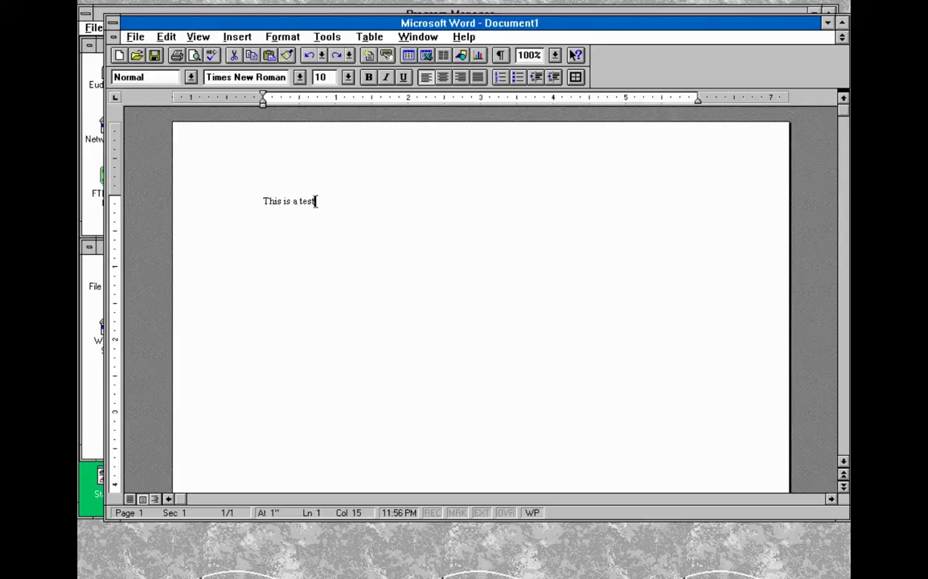
pyautogui.moveTo(316, 201); pyautogui.dragTo(246, 201)
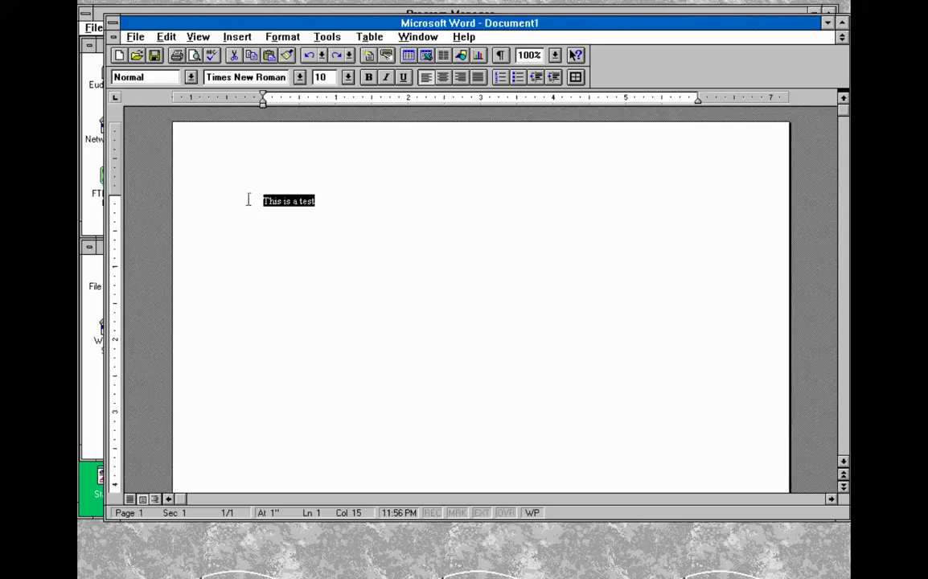
pyautogui.click(325, 77)
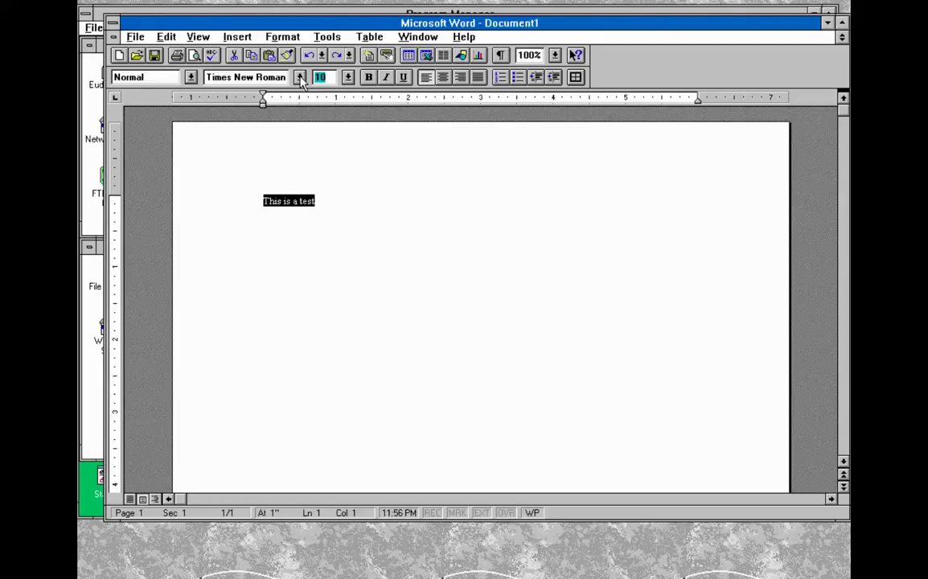
pyautogui.write('72')
pyautogui.press('Return')
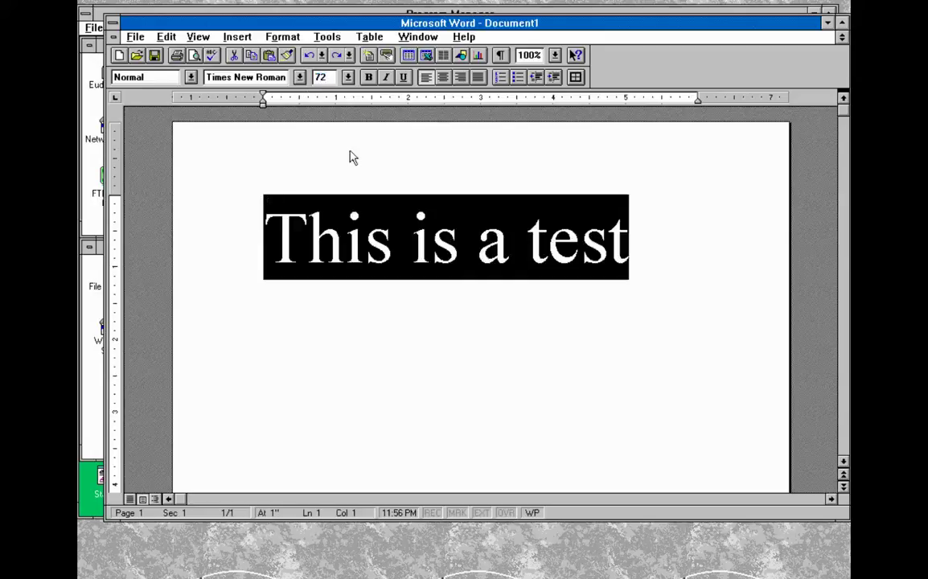
pyautogui.click(706, 252)
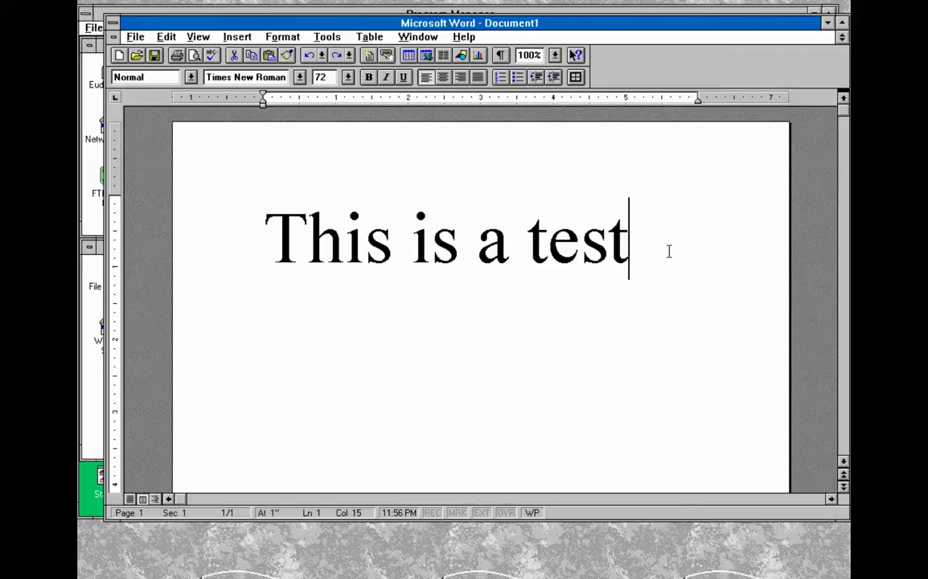
# Change the font of the whole "This is a test" line to Roman.
pyautogui.moveTo(668, 251); pyautogui.dragTo(342, 273)
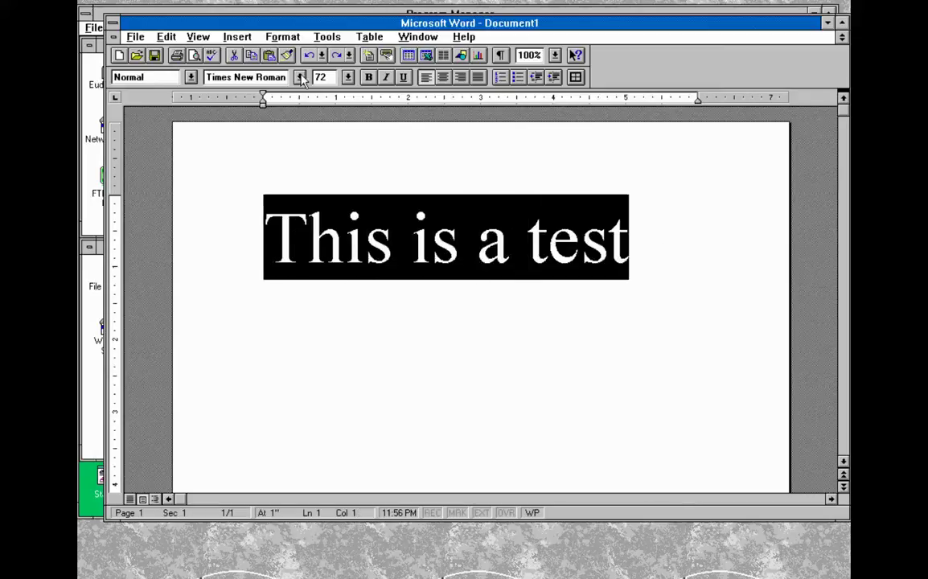
pyautogui.click(300, 78)
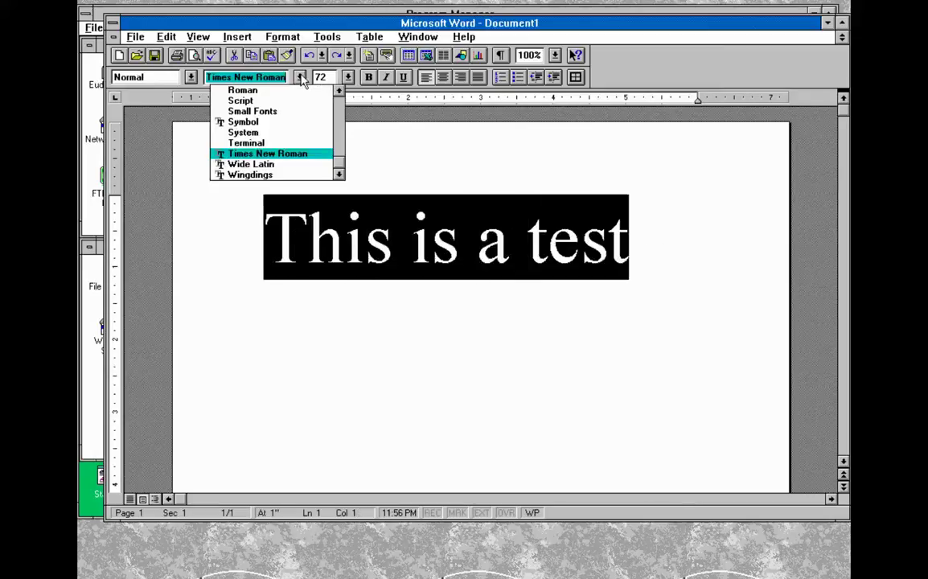
pyautogui.click(259, 91)
pyautogui.click(342, 186)
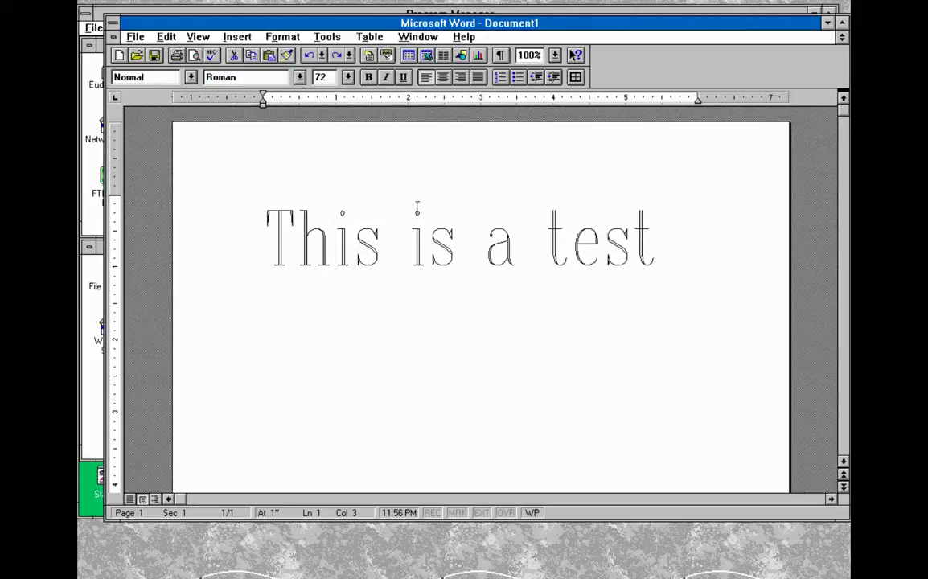
# Try the Book Antiqua font on the whole "This is a test" line.
pyautogui.moveTo(664, 242); pyautogui.dragTo(300, 254)
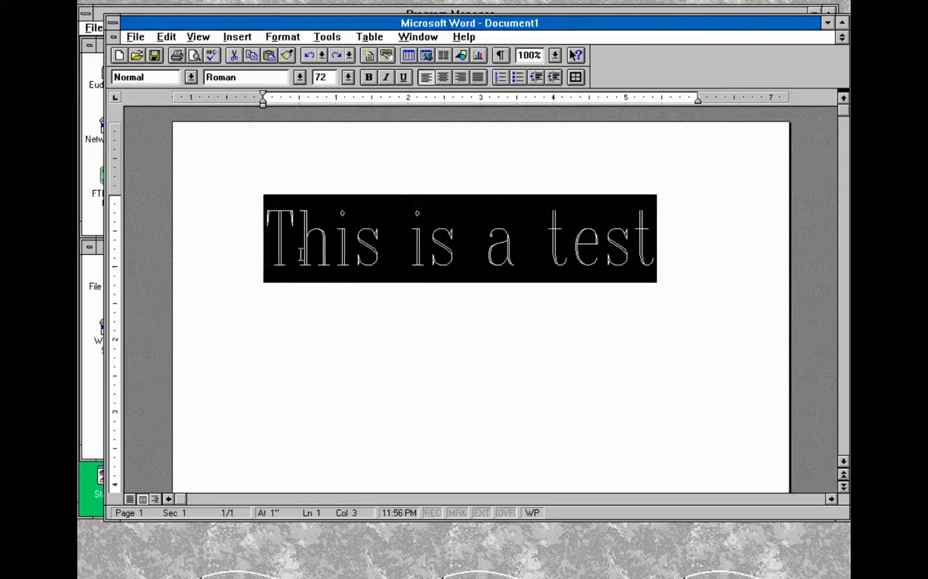
pyautogui.click(266, 77)
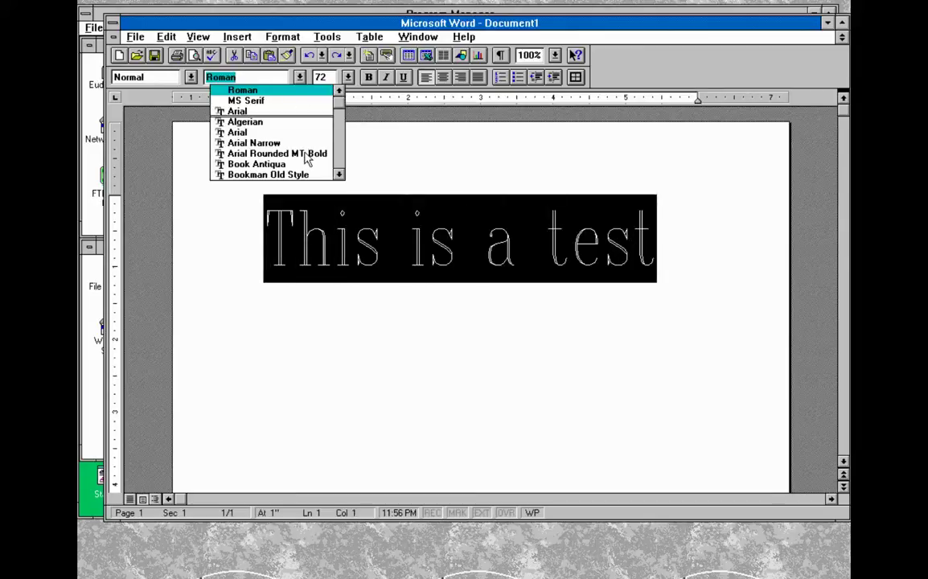
pyautogui.moveTo(338, 176); pyautogui.dragTo(339, 177)
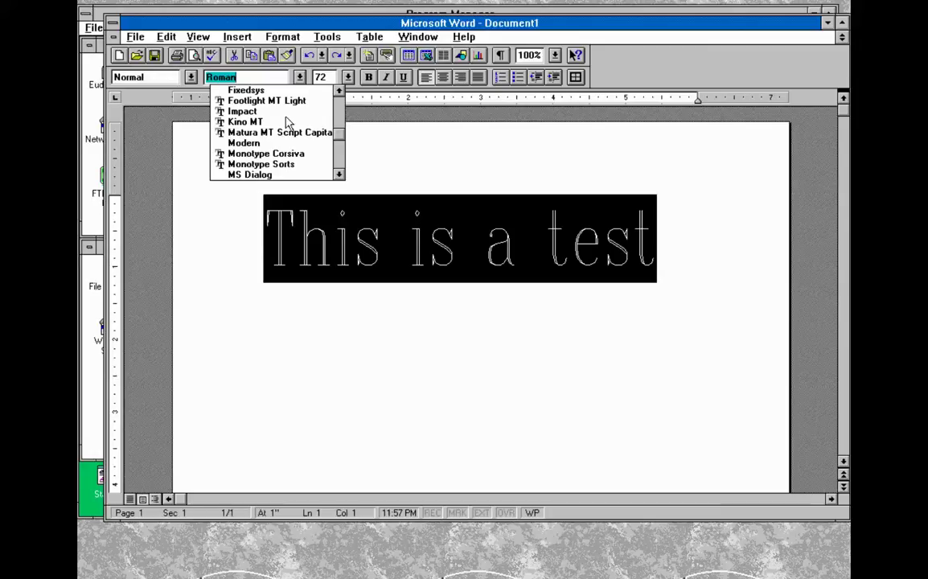
pyautogui.moveTo(342, 135); pyautogui.dragTo(339, 113)
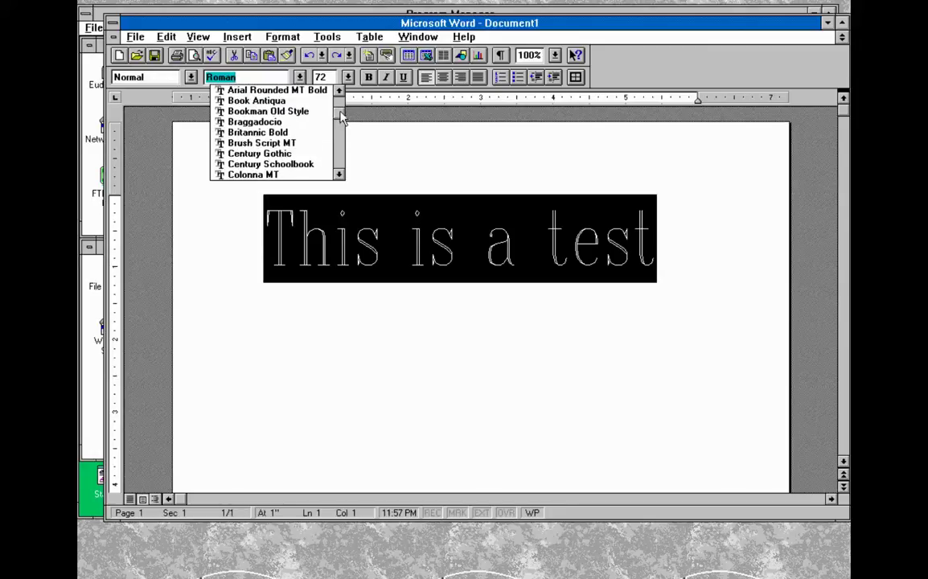
pyautogui.click(241, 101)
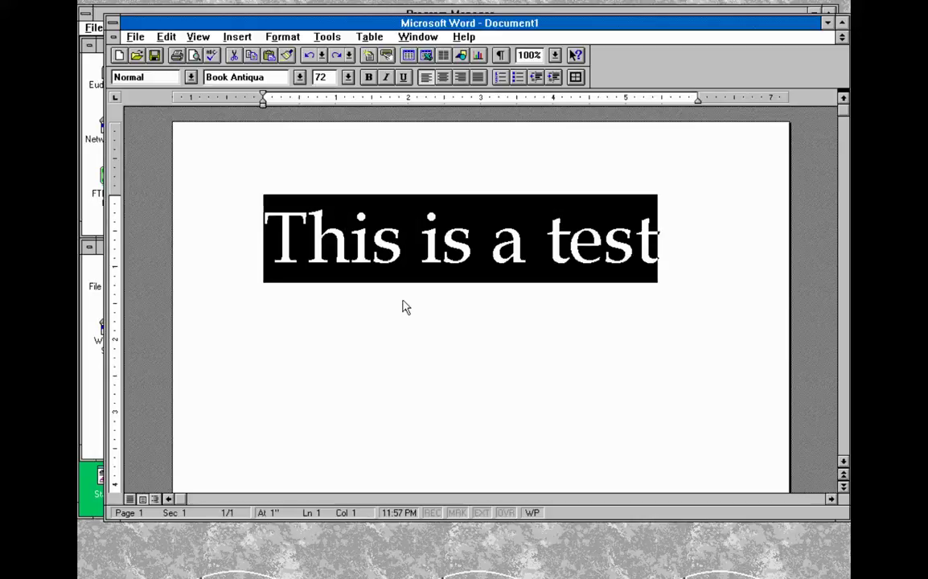
pyautogui.click(542, 296)
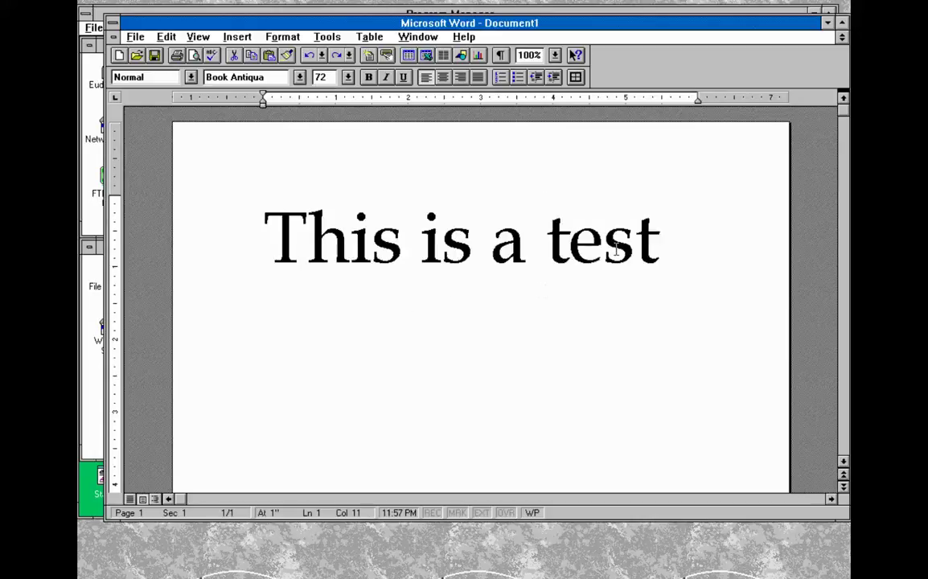
# Change the font of the whole "This is a test" line to Century Schoolbook.
pyautogui.moveTo(673, 234); pyautogui.dragTo(266, 233)
pyautogui.click(301, 78)
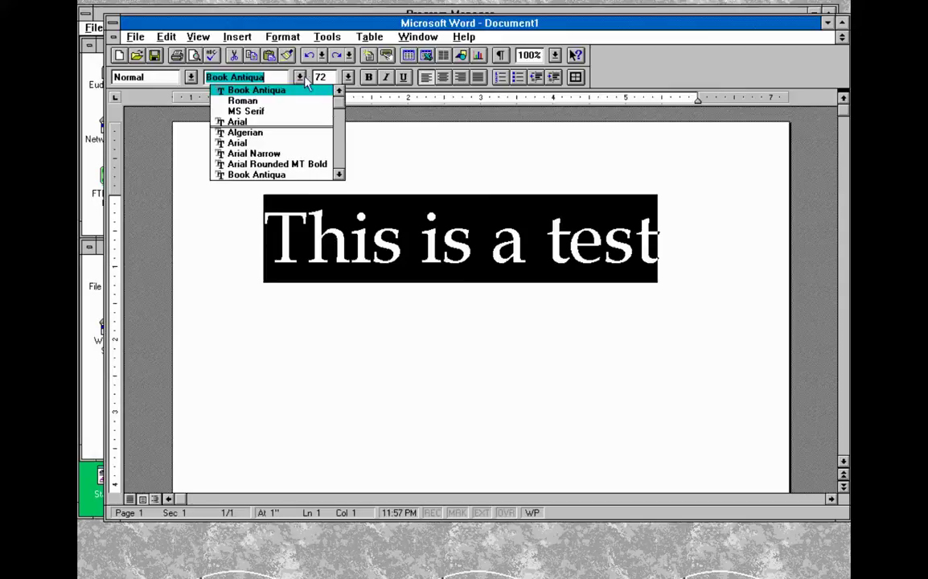
pyautogui.click(337, 166)
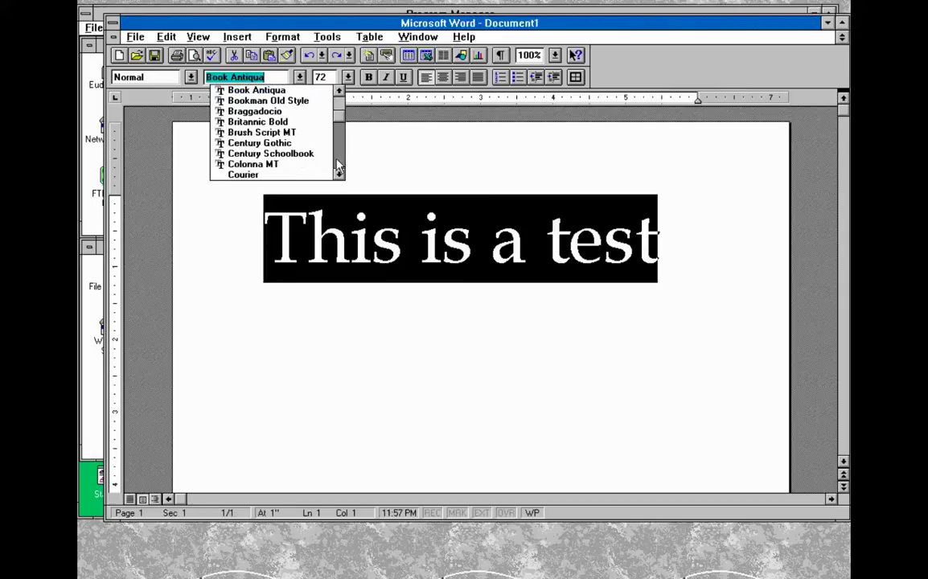
pyautogui.click(308, 153)
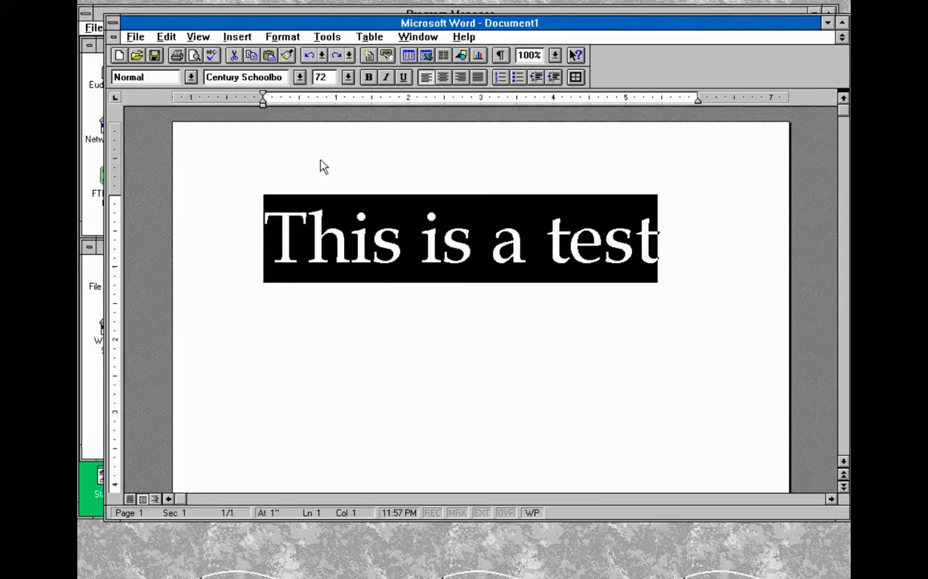
pyautogui.click(583, 273)
# Add a new line below the text with a left tab stop at 1 inch, a centered one at 3 inches and a right one at 6 inches.
pyautogui.click(715, 258)
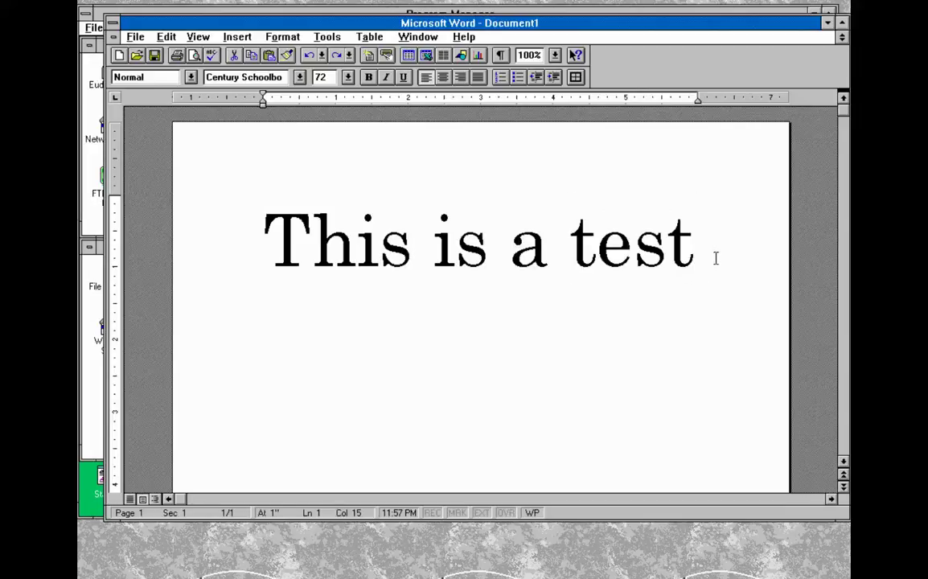
pyautogui.press('Return')
pyautogui.moveTo(264, 233); pyautogui.dragTo(273, 201)
pyautogui.click(238, 341)
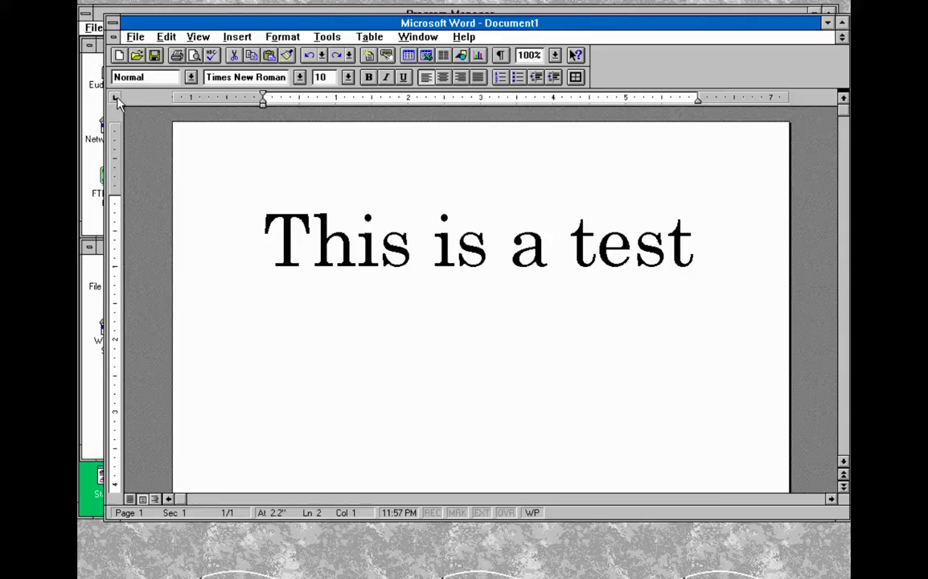
pyautogui.click(336, 97)
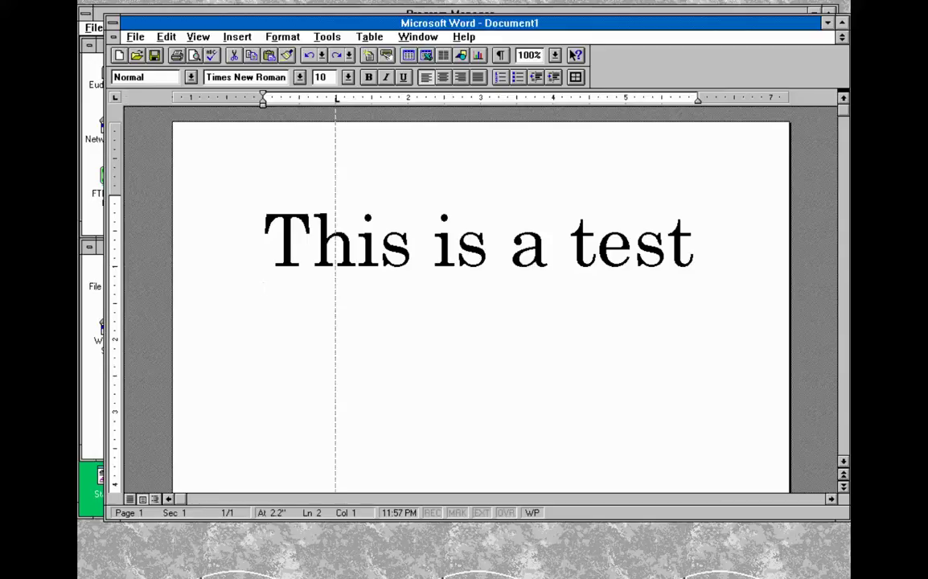
pyautogui.click(115, 98)
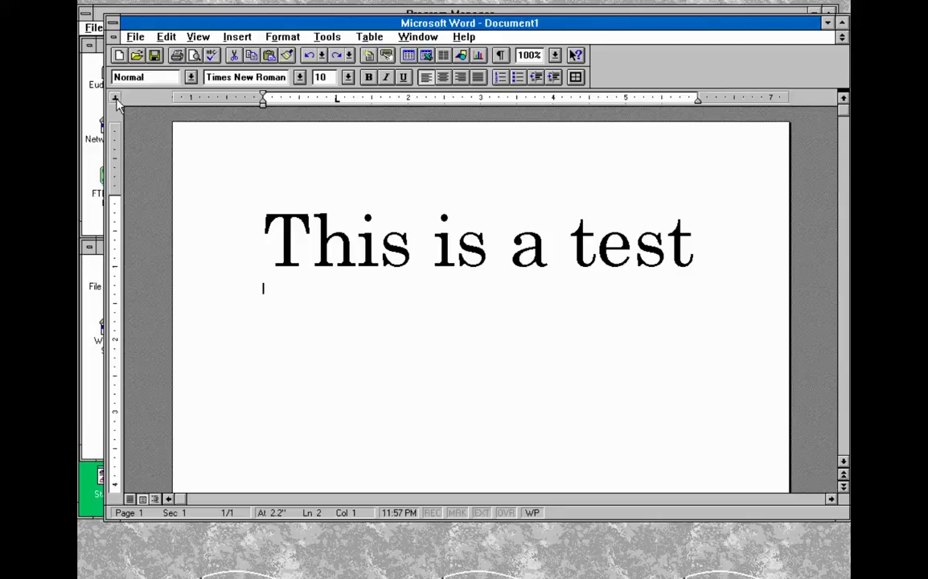
pyautogui.click(480, 99)
pyautogui.moveTo(693, 100); pyautogui.dragTo(698, 107)
# Insert a page break at the empty second line to start a second page.
pyautogui.hotkey('ctrl', 'Return')
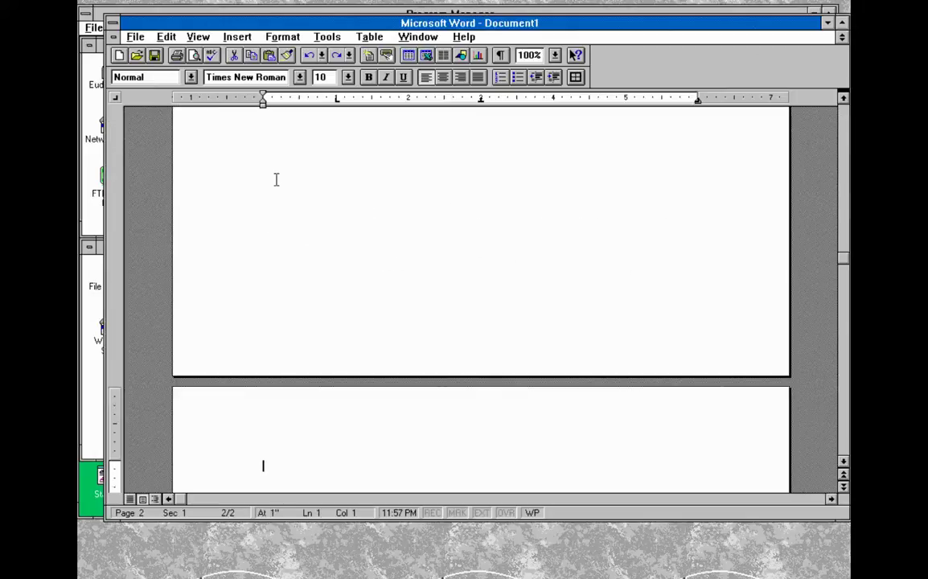
pyautogui.click(435, 187)
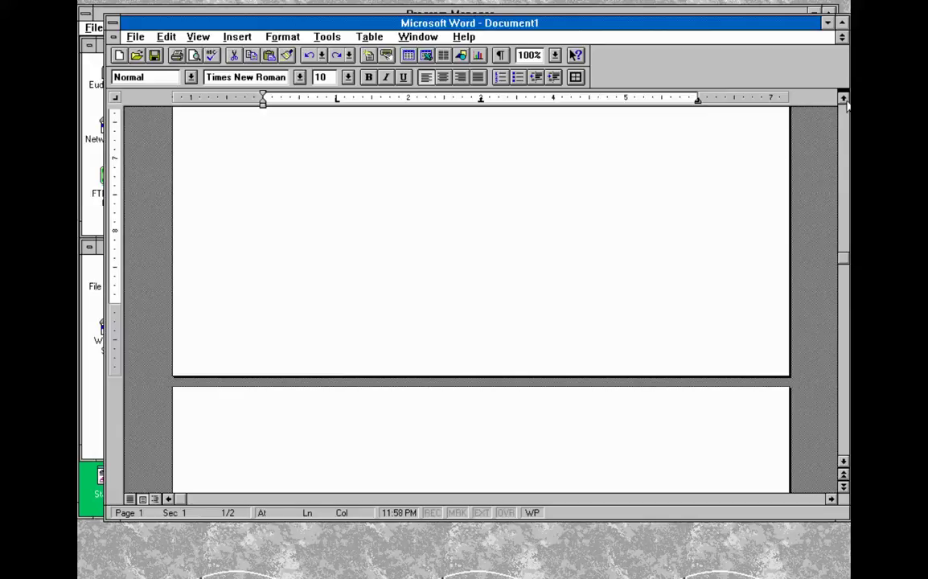
pyautogui.scroll(5, 843, 97)
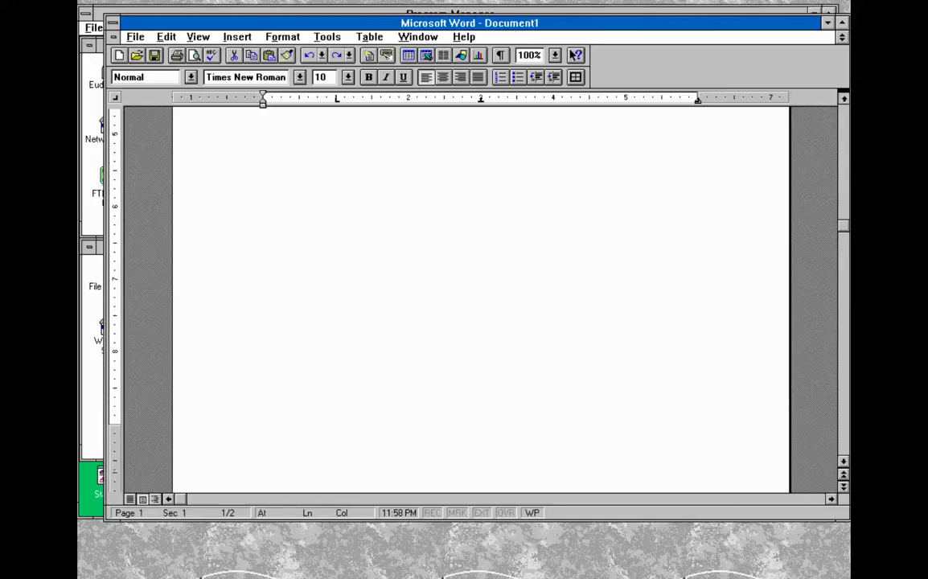
pyautogui.scroll(5, 843, 97)
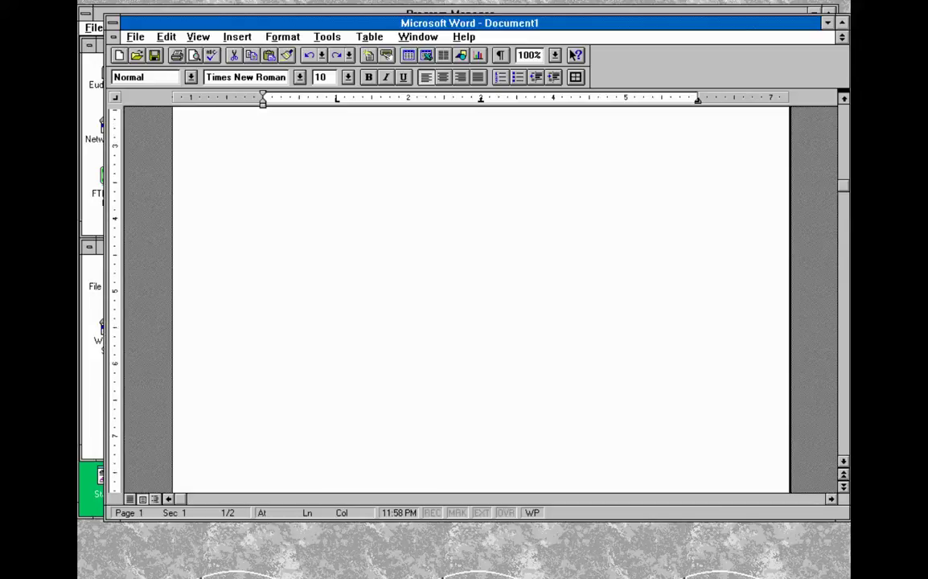
pyautogui.scroll(5, 843, 98)
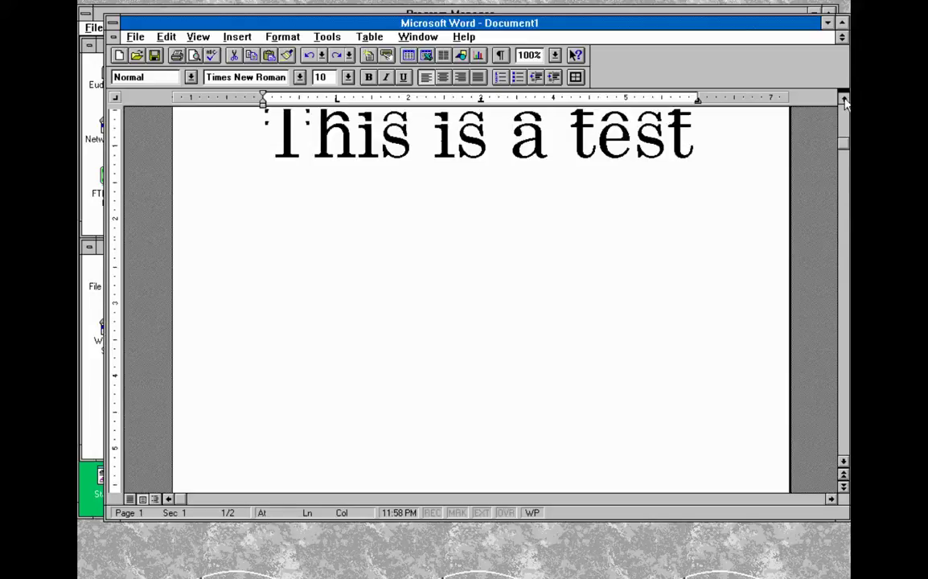
pyautogui.scroll(3, 843, 98)
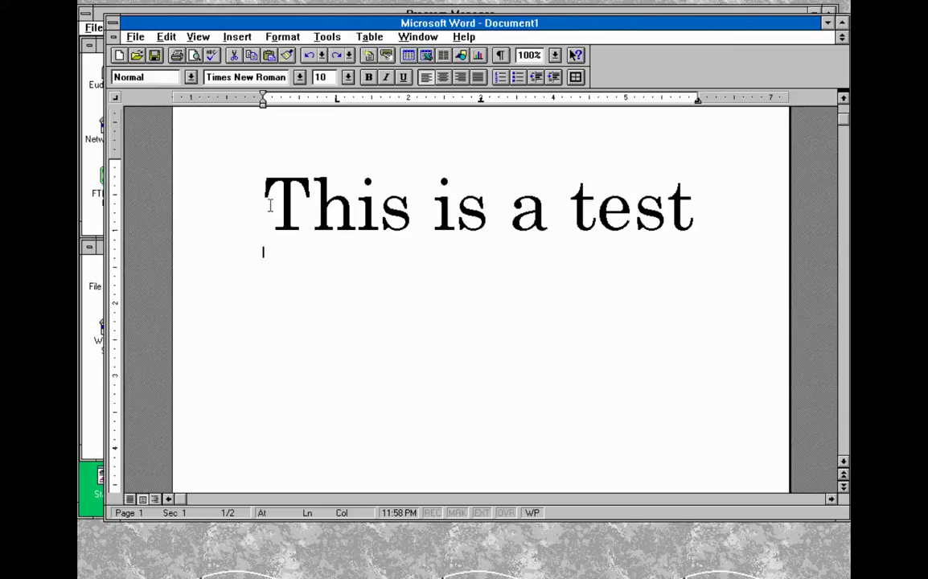
# Split "This is a test" so that each of its four words stands on its own line.
pyautogui.moveTo(263, 248); pyautogui.dragTo(263, 238)
pyautogui.click(274, 232)
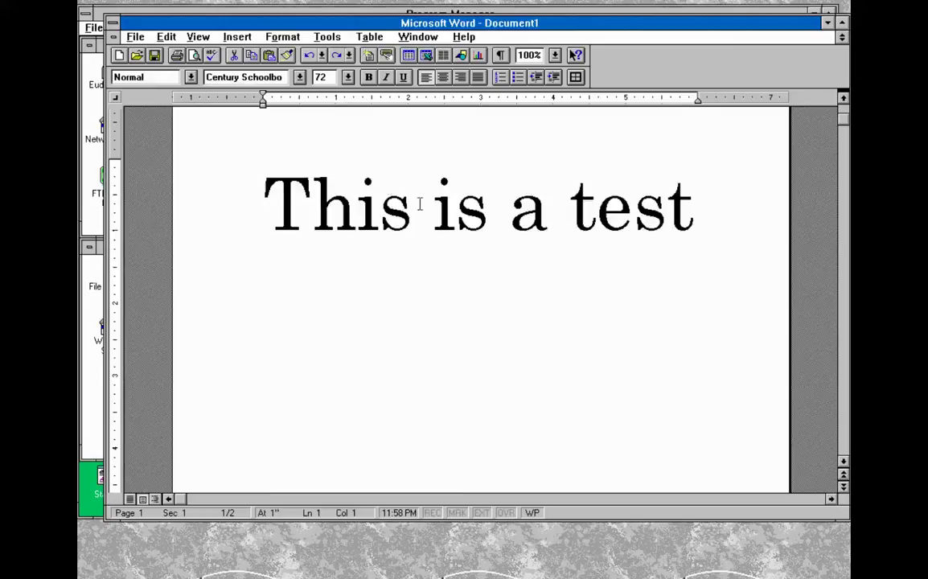
pyautogui.click(436, 208)
pyautogui.press('Return')
pyautogui.press('Right')
pyautogui.press('Right')
pyautogui.press('Right')
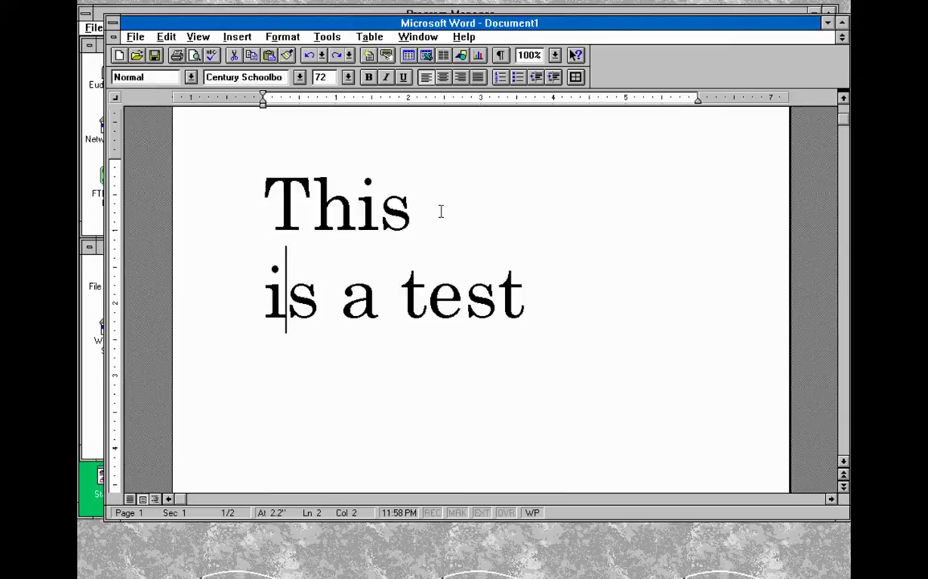
pyautogui.press('Return')
pyautogui.press('Right')
pyautogui.press('Right')
pyautogui.press('Return')
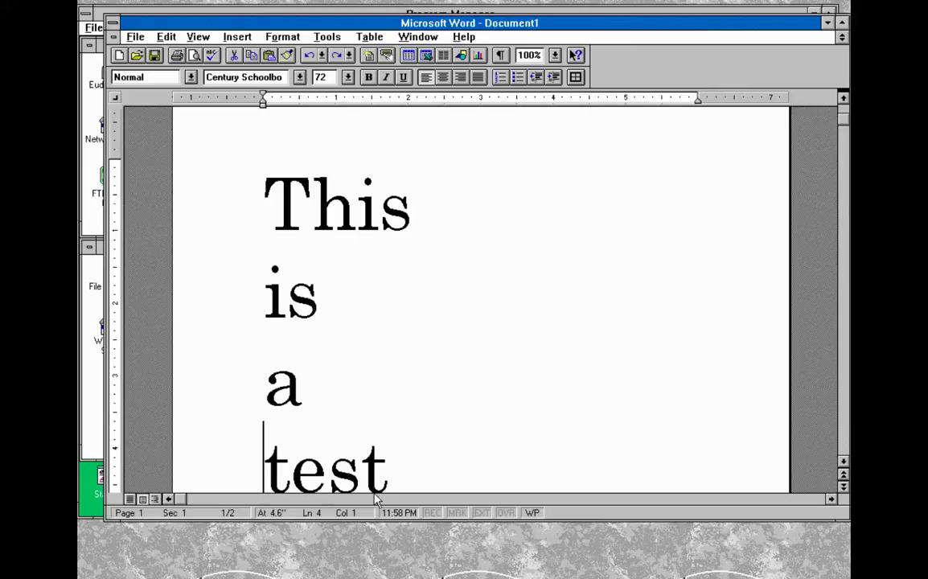
# Set the font size of the four word lines to 22 and format them as a bulleted list.
pyautogui.moveTo(389, 470); pyautogui.dragTo(214, 242)
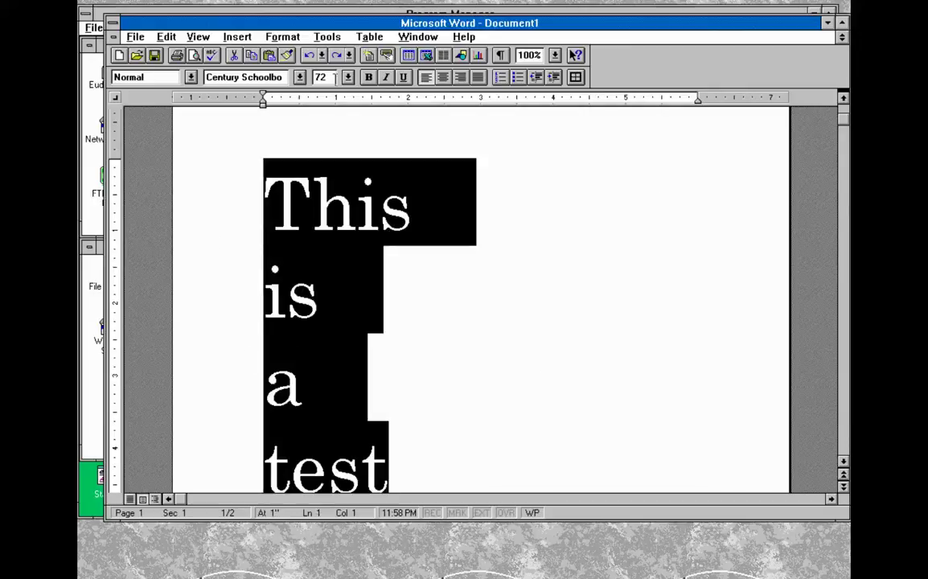
pyautogui.click(347, 77)
pyautogui.click(325, 97)
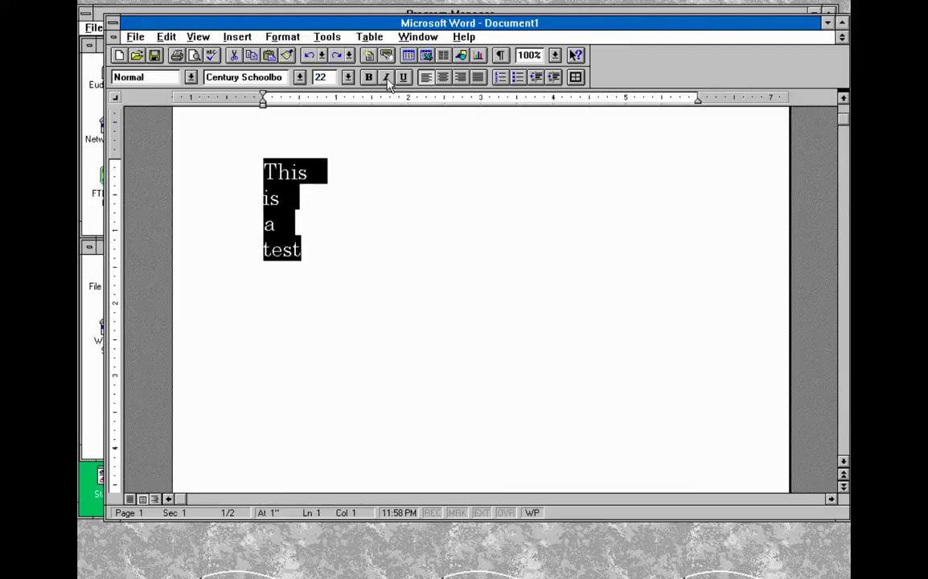
pyautogui.click(517, 78)
pyautogui.click(440, 200)
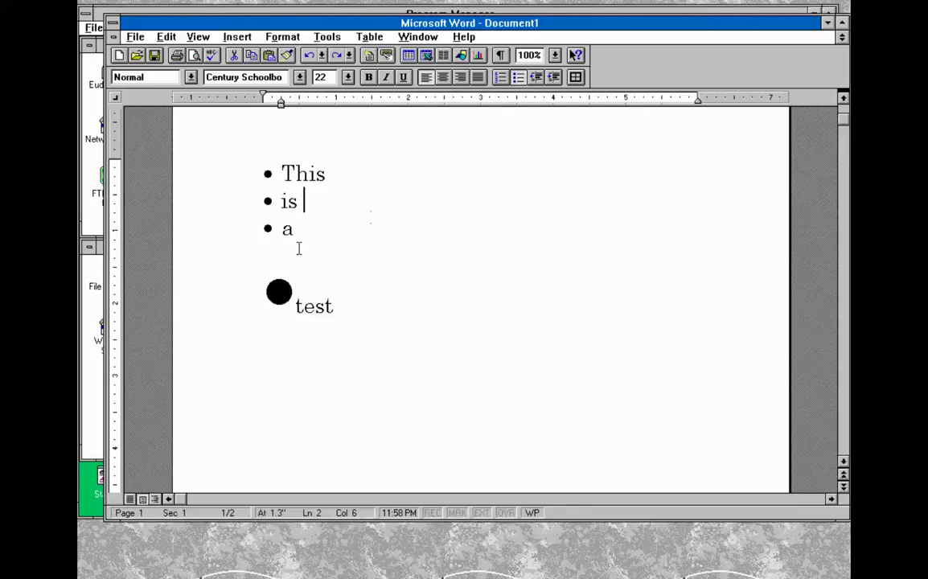
# Open the bullet modification settings for all four list items and choose the solid diamond as bullet character.
pyautogui.click(283, 275)
pyautogui.moveTo(336, 302); pyautogui.dragTo(252, 207)
pyautogui.click(244, 198)
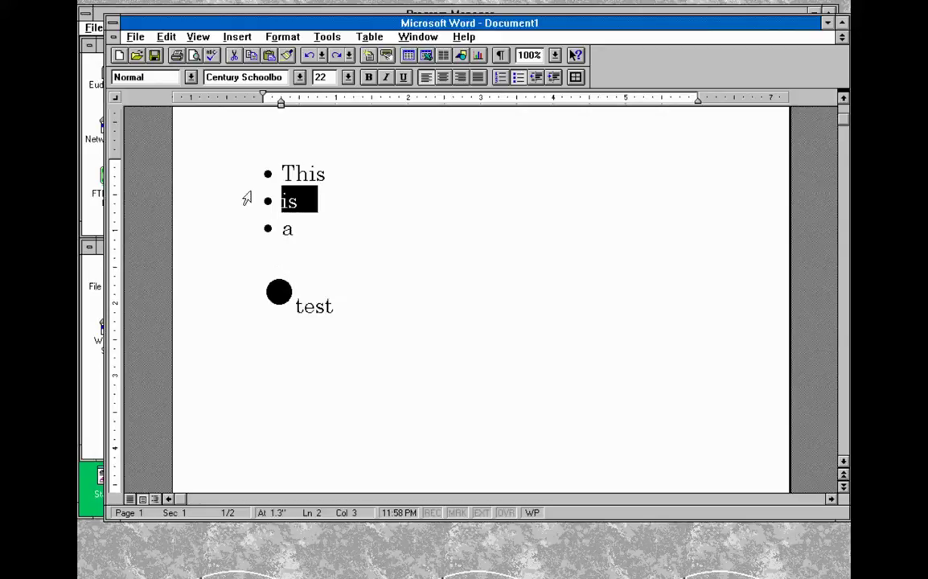
pyautogui.moveTo(344, 300); pyautogui.dragTo(265, 171)
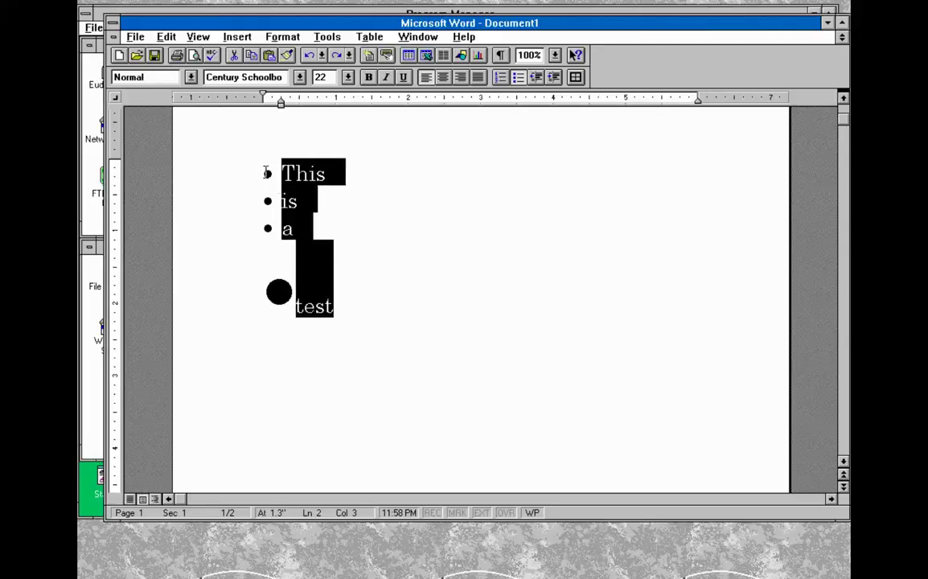
pyautogui.rightClick(306, 183)
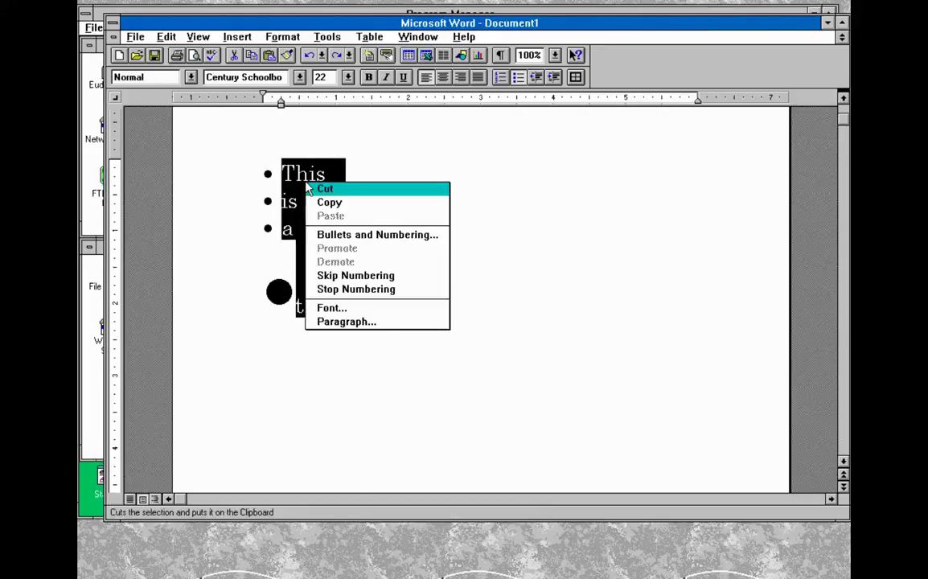
pyautogui.click(340, 235)
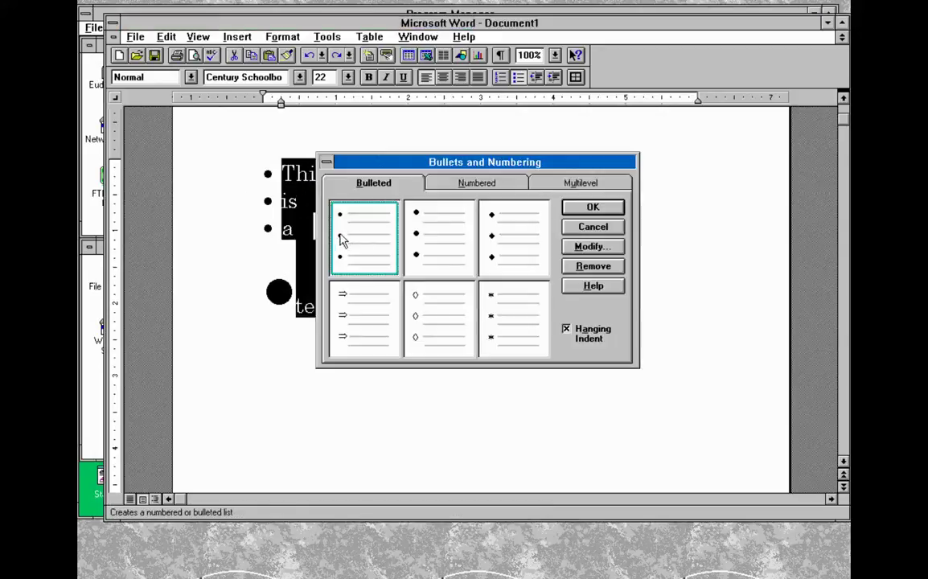
pyautogui.click(580, 250)
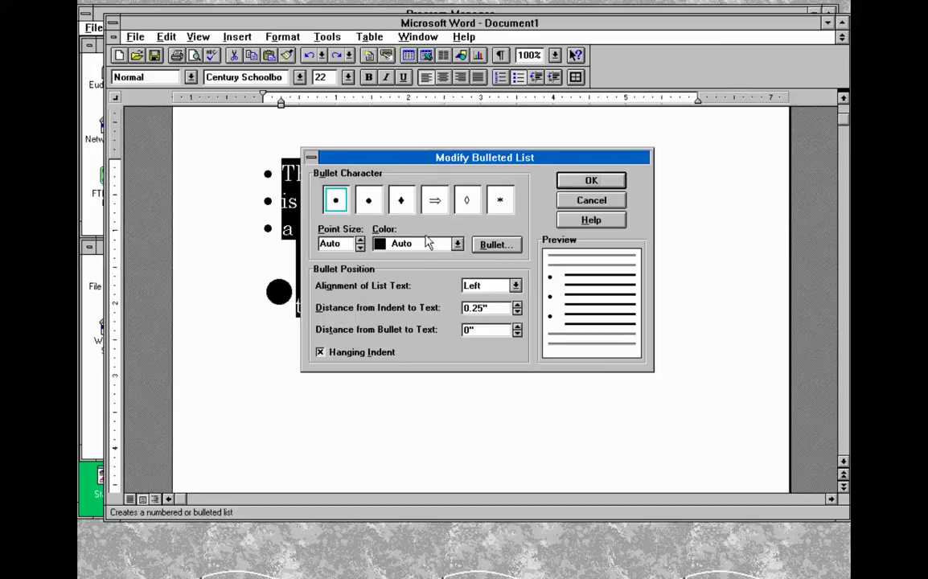
pyautogui.click(371, 203)
pyautogui.click(402, 202)
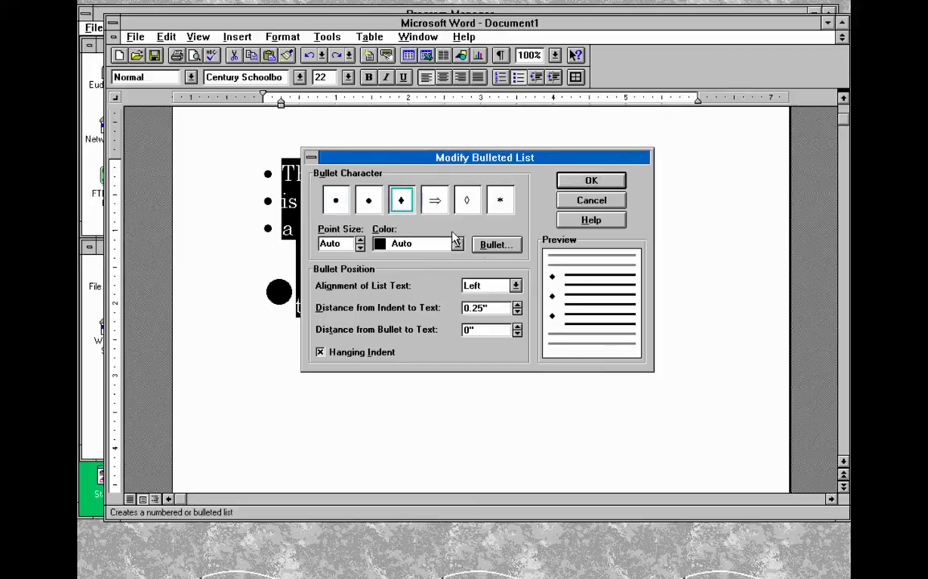
# Replace the diamond bullet with the Theta character from the Symbol font, colour it Green and apply it to the list.
pyautogui.click(497, 246)
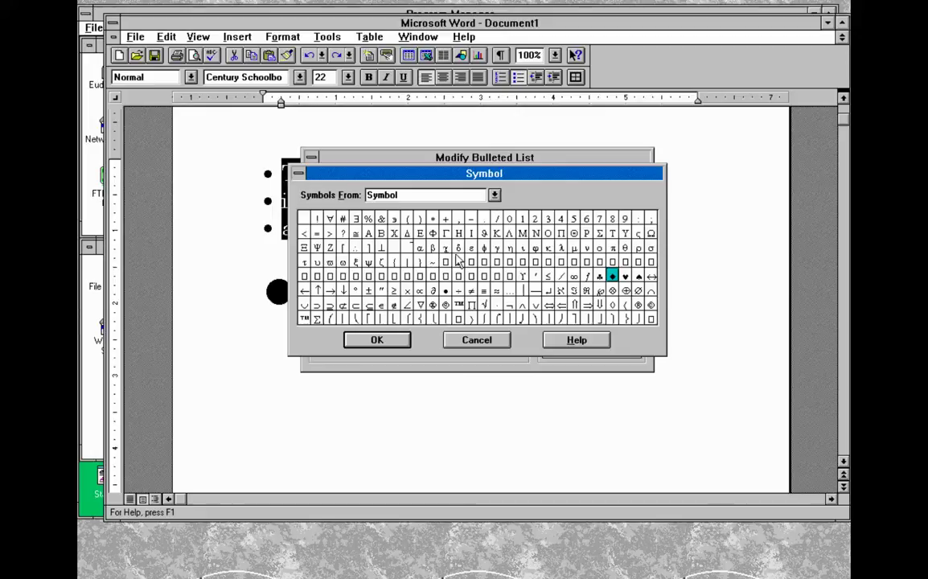
pyautogui.click(567, 241)
pyautogui.click(375, 340)
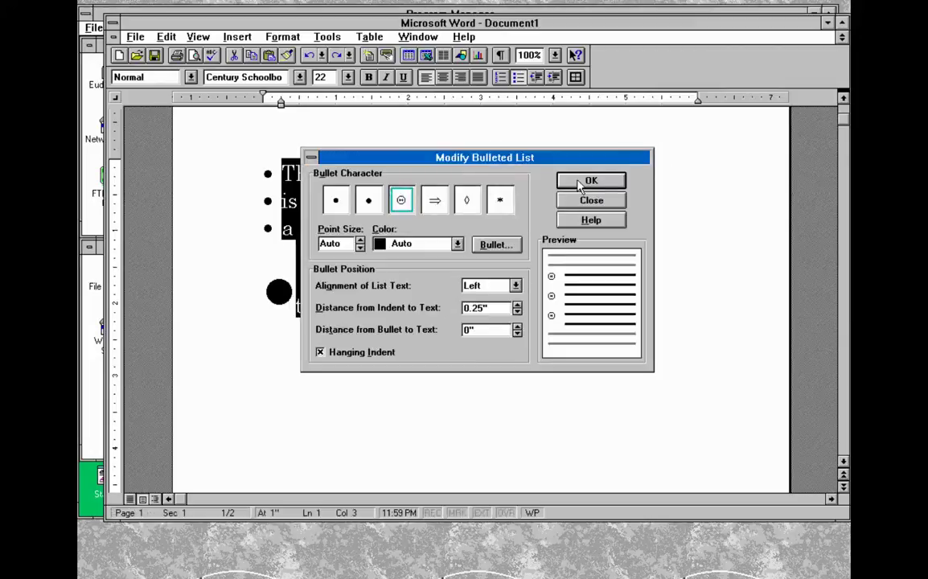
pyautogui.click(398, 244)
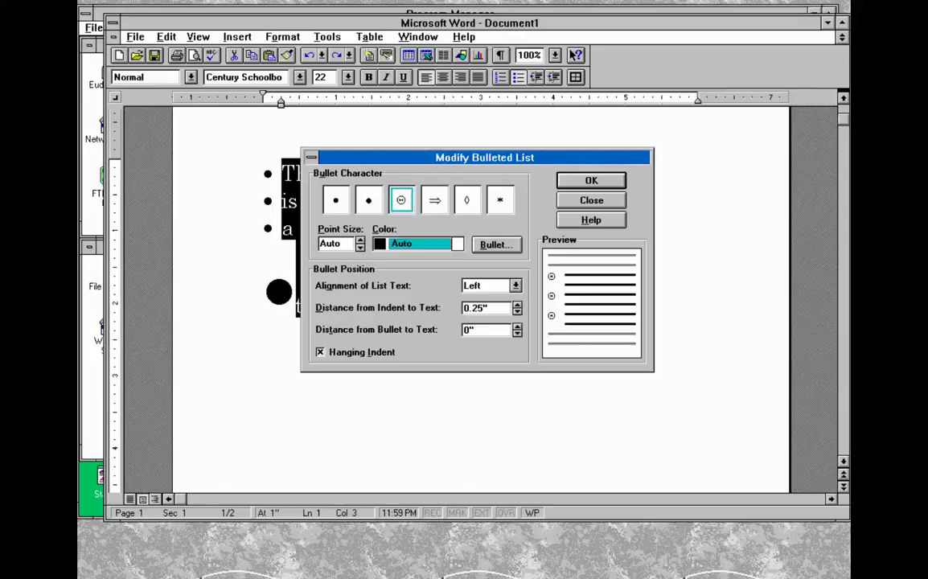
pyautogui.click(404, 310)
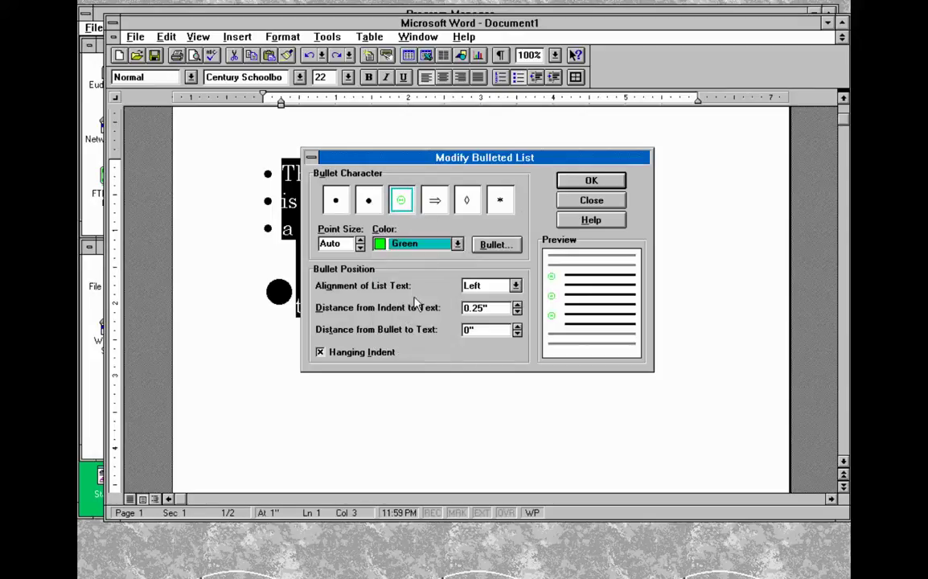
pyautogui.click(590, 180)
pyautogui.click(431, 308)
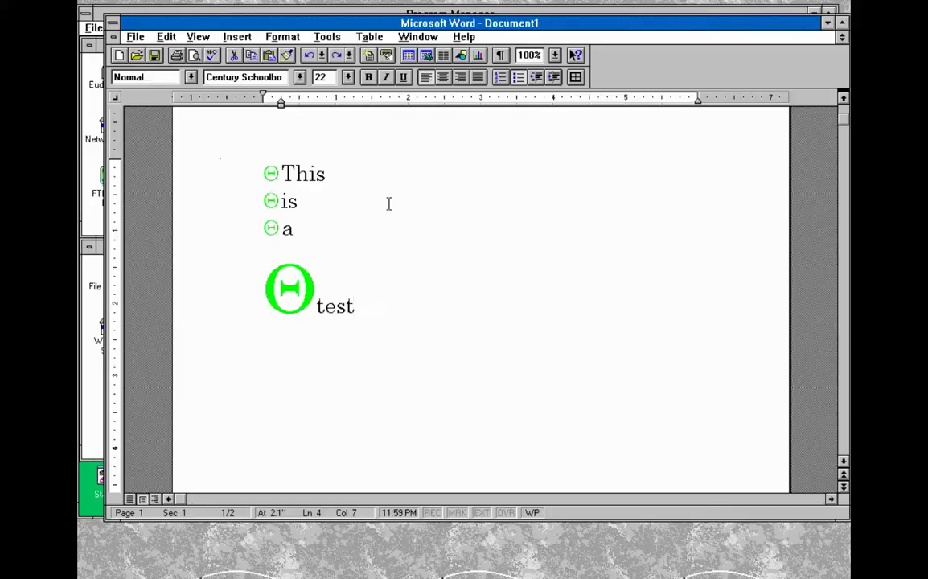
# Indent the "is" and "a" bullet items by two levels and show the nonprinting characters.
pyautogui.moveTo(299, 229); pyautogui.dragTo(273, 199)
pyautogui.click(553, 77)
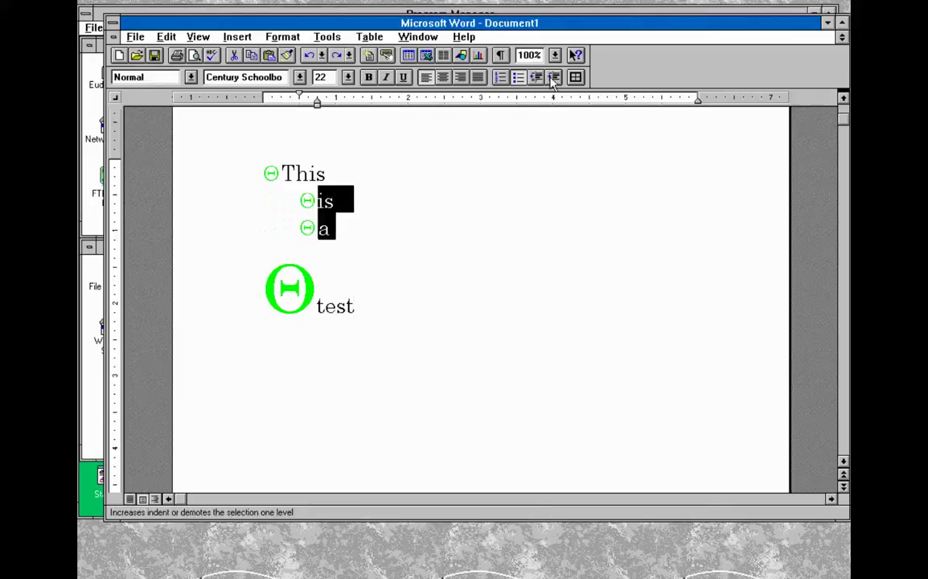
pyautogui.click(554, 77)
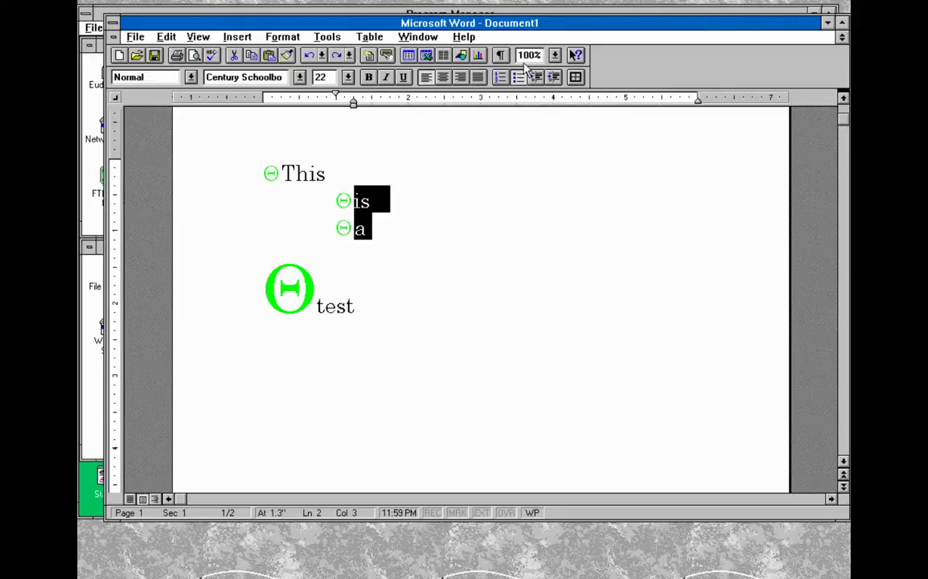
pyautogui.click(501, 57)
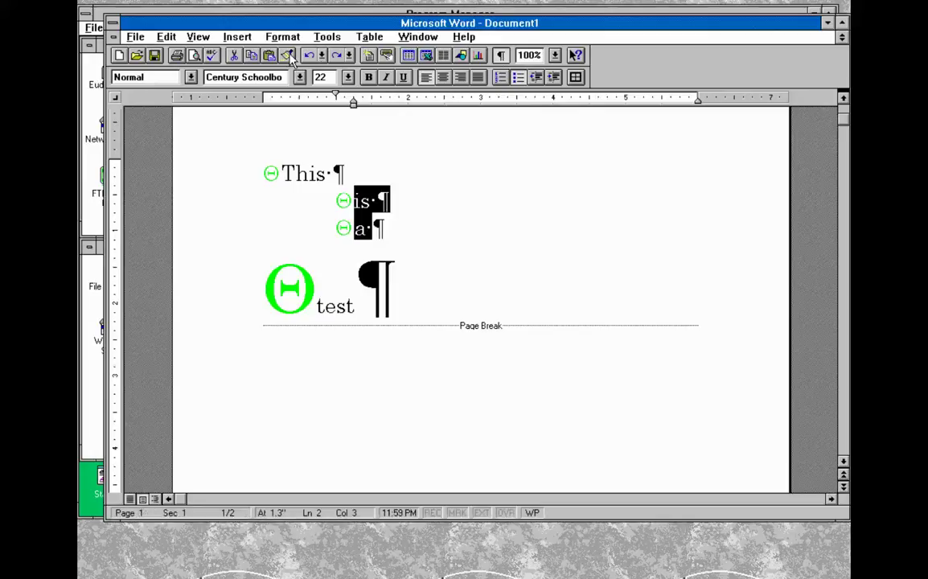
# Make the "This" line bold and copy its formatting to the other three list items with Format Painter.
pyautogui.click(292, 137)
pyautogui.moveTo(283, 174); pyautogui.dragTo(346, 174)
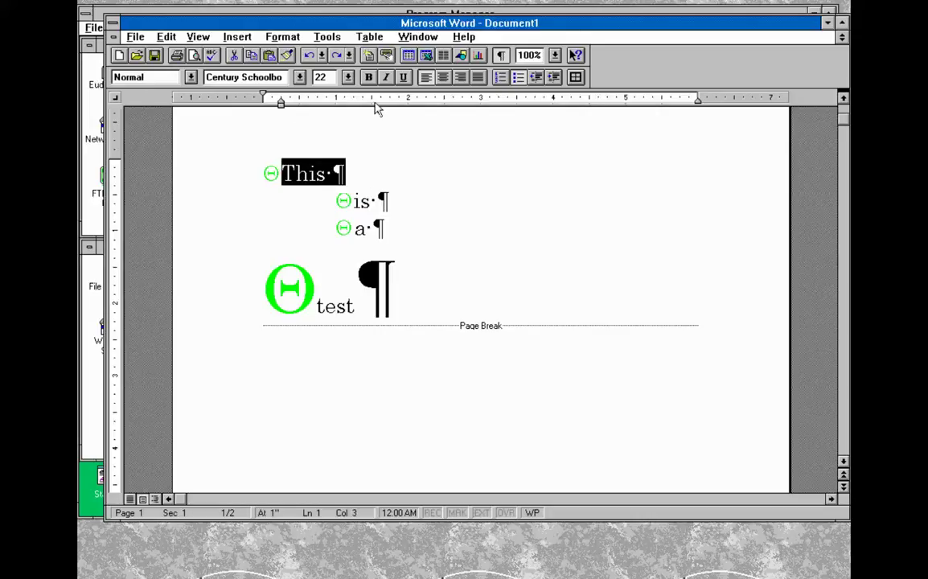
pyautogui.click(368, 77)
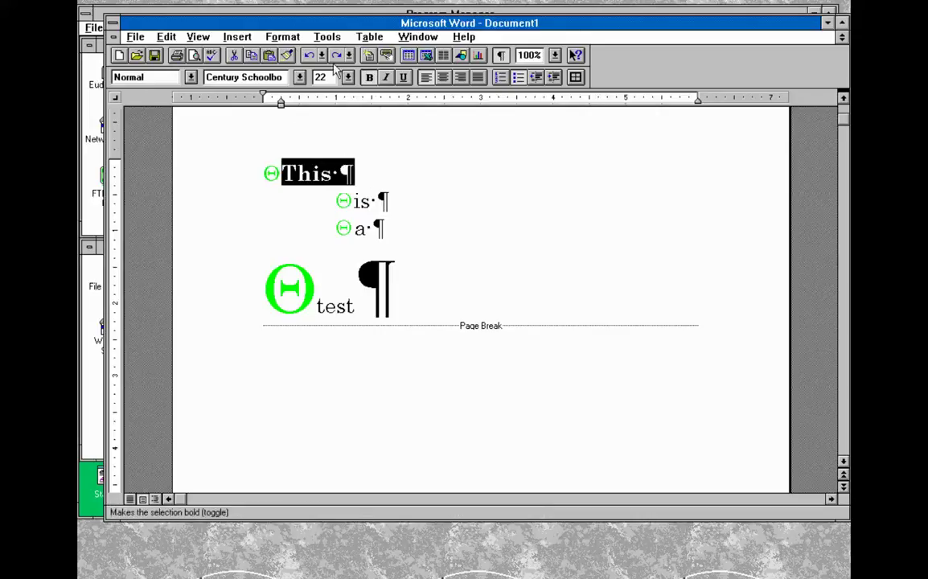
pyautogui.click(288, 54)
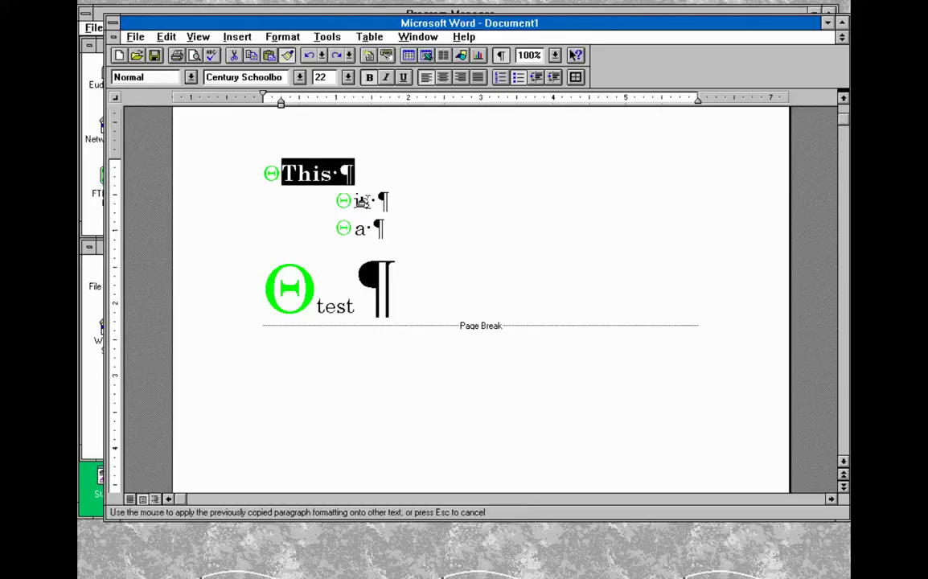
pyautogui.moveTo(325, 184)
pyautogui.mouseDown()
pyautogui.moveTo(386, 233)
pyautogui.moveTo(394, 270)
pyautogui.mouseUp()
pyautogui.click(424, 260)
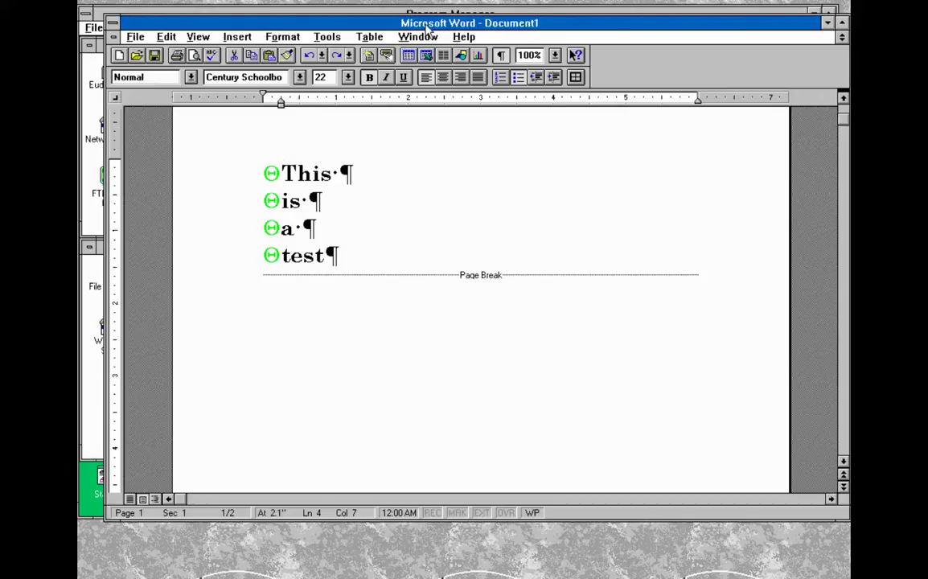
# Minimize the Word and Program Manager windows to desktop icons, and restore Program Manager.
pyautogui.moveTo(385, 24); pyautogui.dragTo(416, 29)
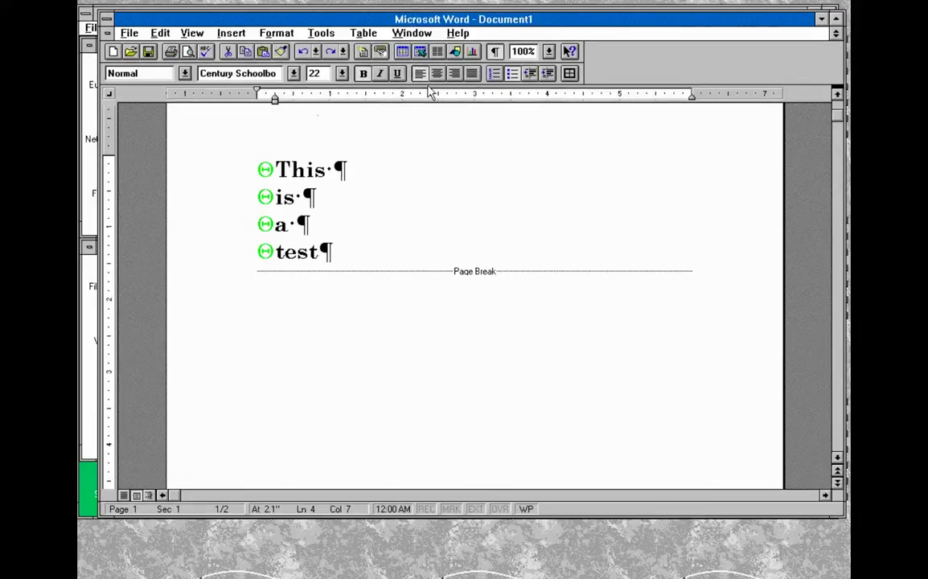
pyautogui.click(821, 19)
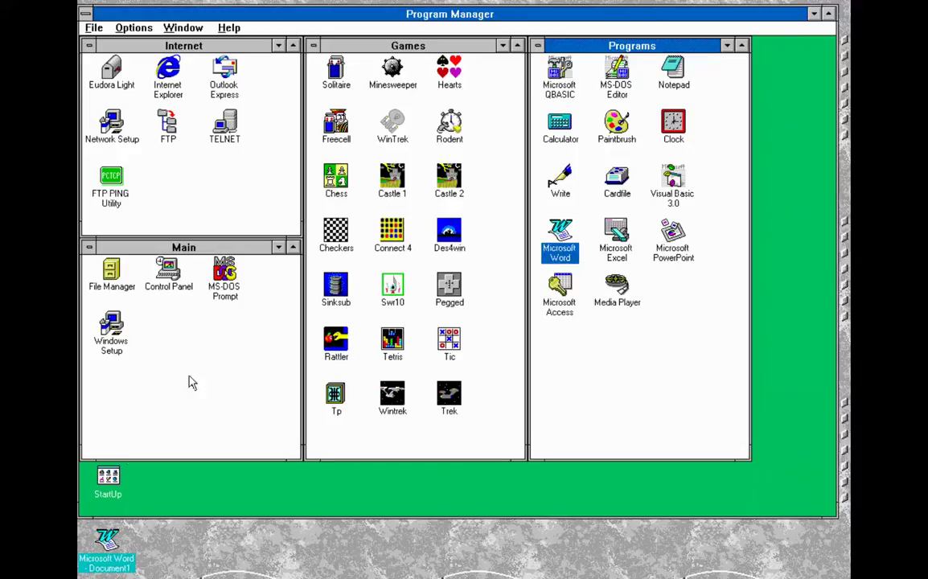
pyautogui.click(814, 15)
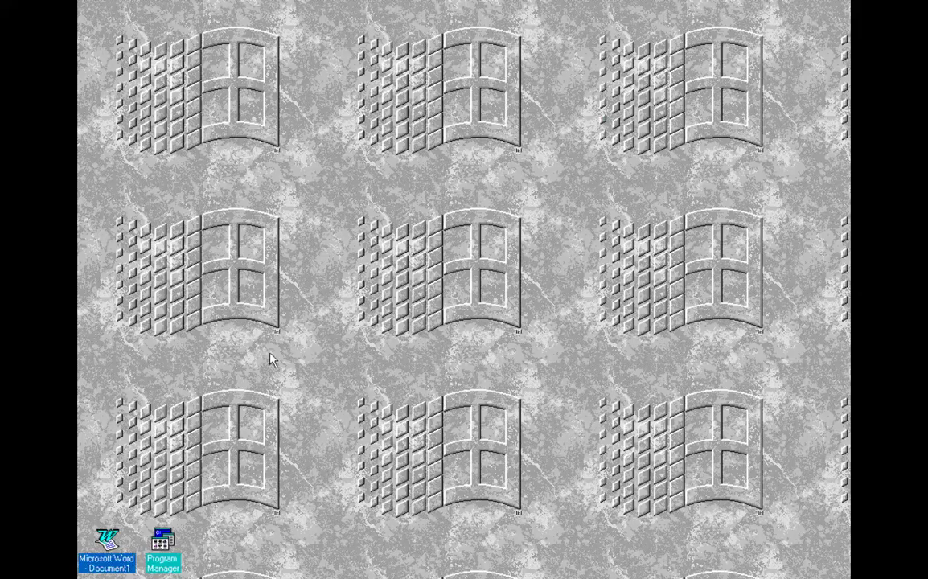
pyautogui.click(163, 542)
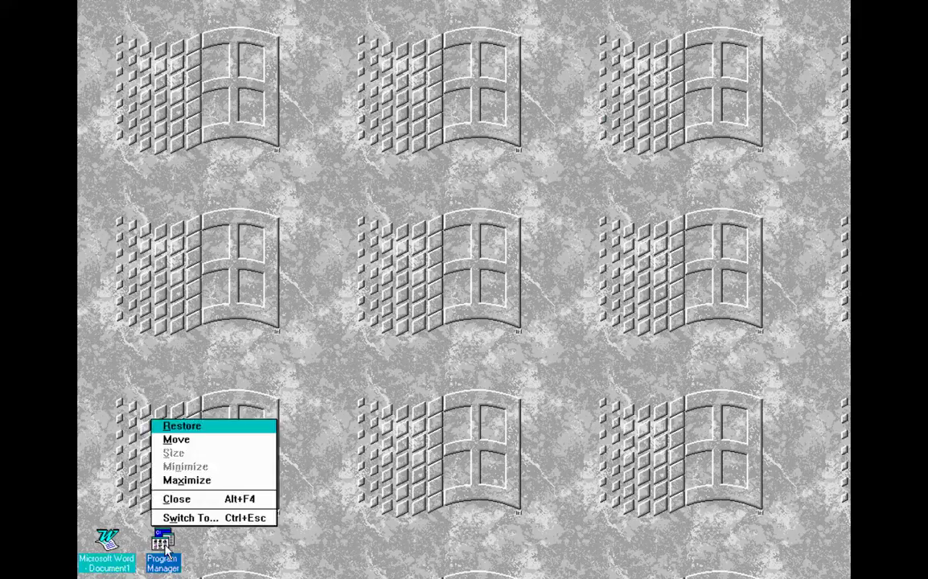
pyautogui.doubleClick(165, 543)
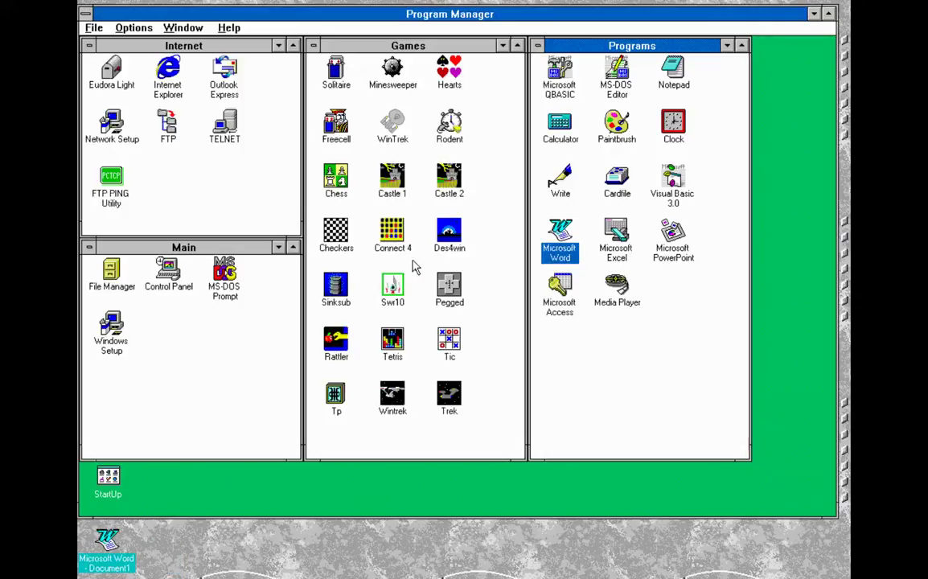
# Open Control Panel's Desktop settings, test the Starfield Simulation screen saver and leave the settings without changes.
pyautogui.doubleClick(171, 270)
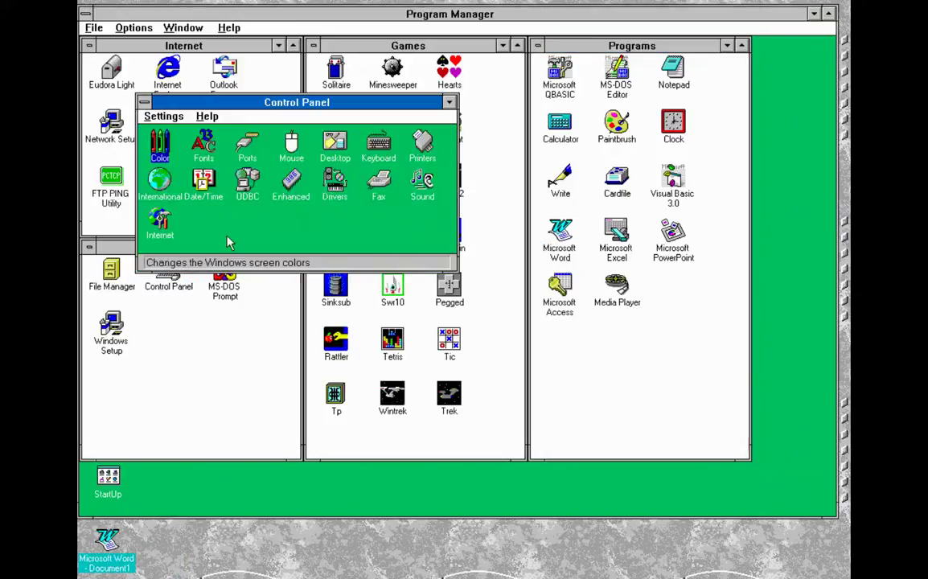
pyautogui.doubleClick(335, 145)
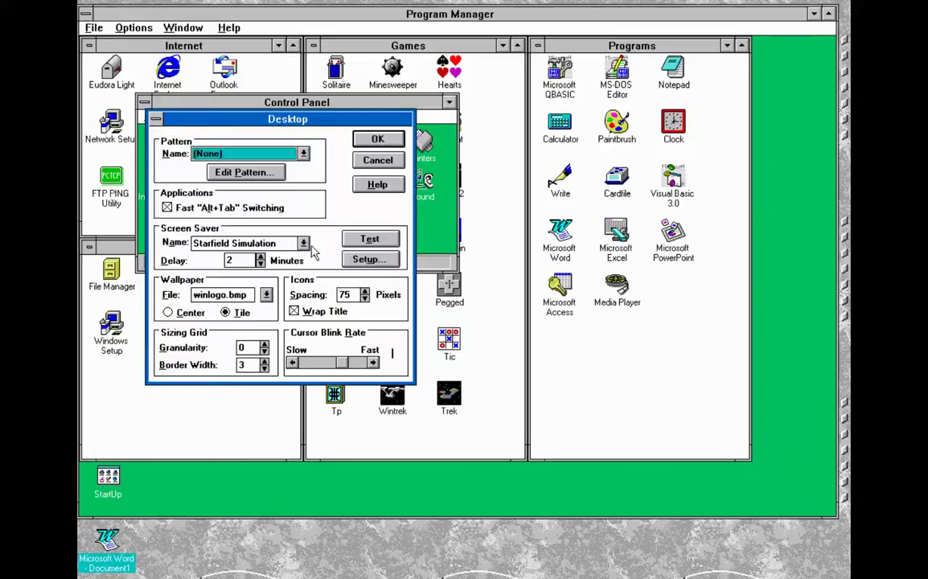
pyautogui.click(370, 239)
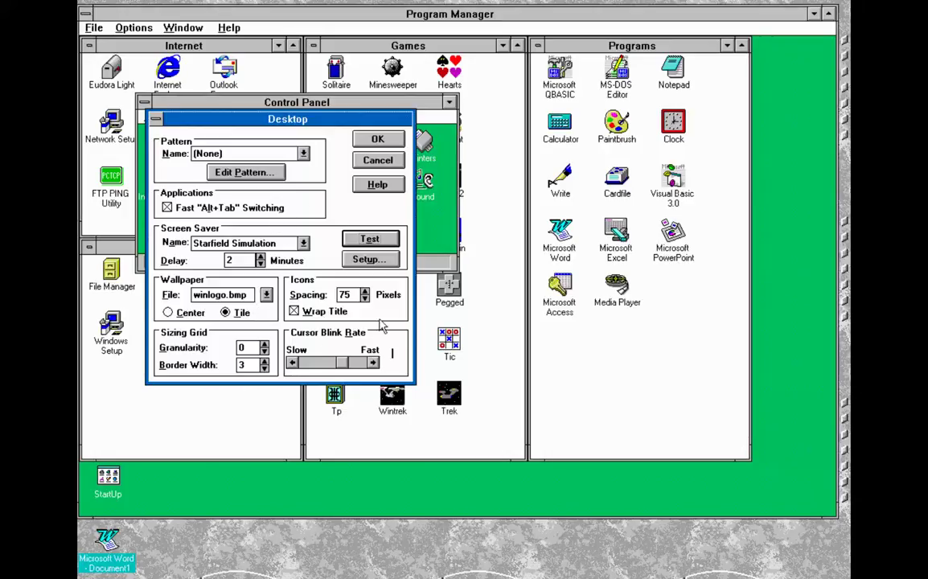
pyautogui.click(397, 159)
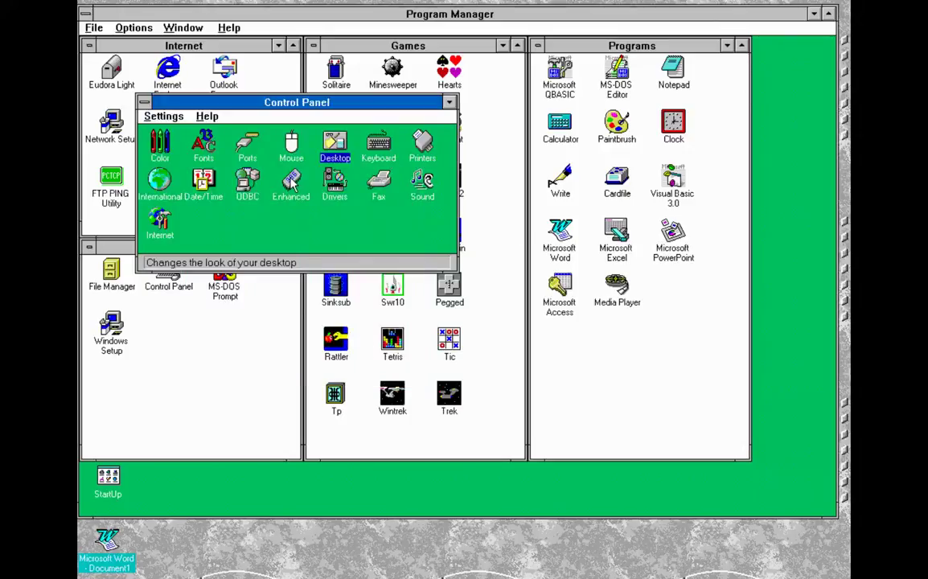
# Examine the virtual memory swapfile and disk access details in the Enhanced settings, and minimize Control Panel.
pyautogui.doubleClick(292, 183)
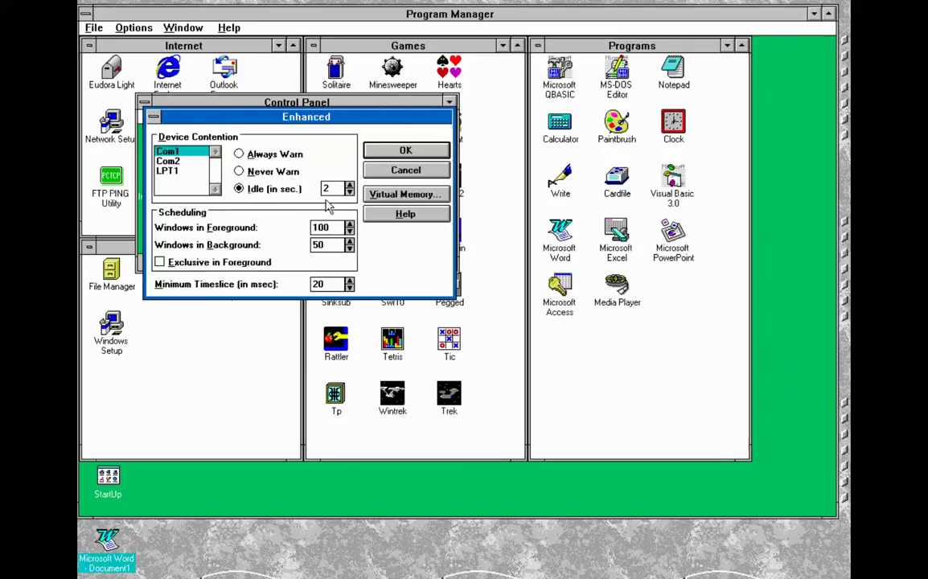
pyautogui.click(375, 196)
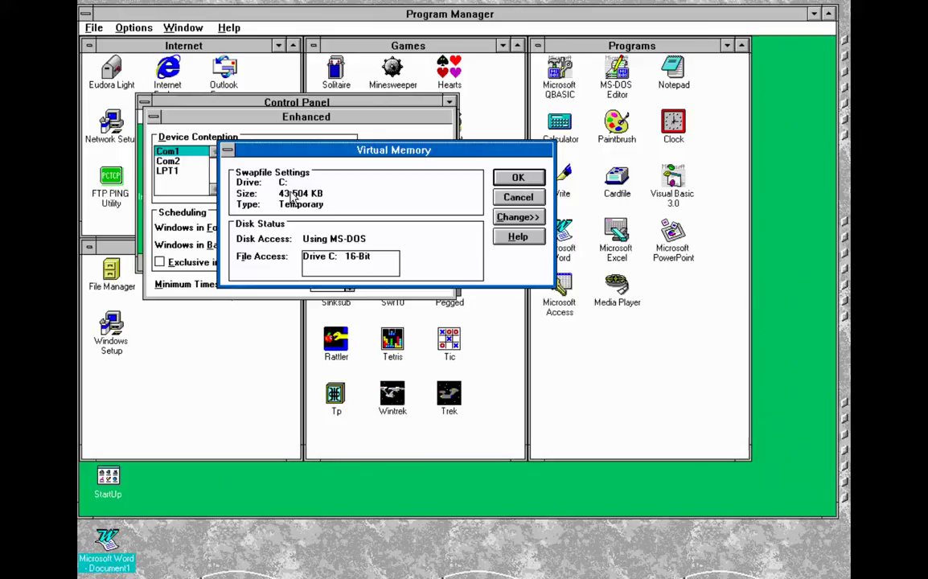
pyautogui.moveTo(321, 150); pyautogui.dragTo(306, 188)
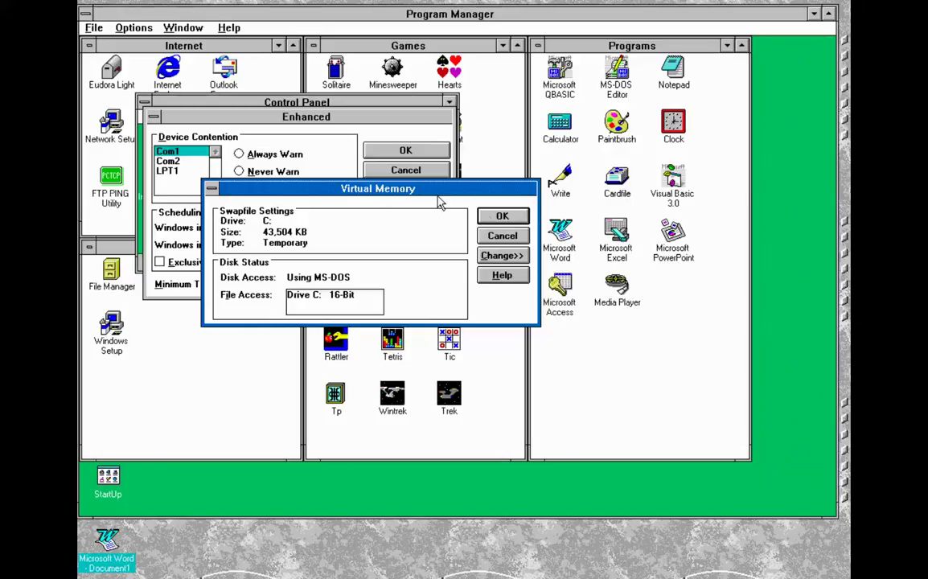
pyautogui.click(501, 219)
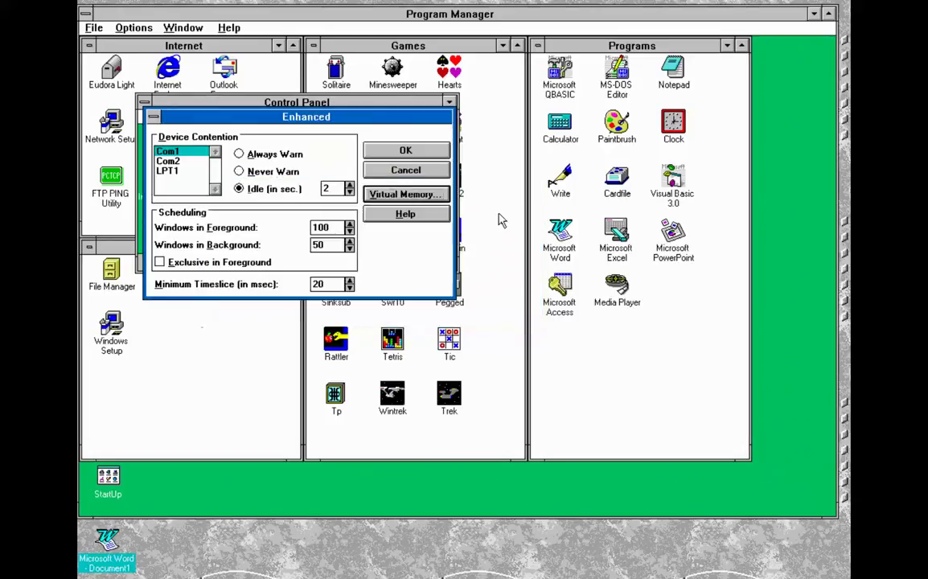
pyautogui.click(409, 170)
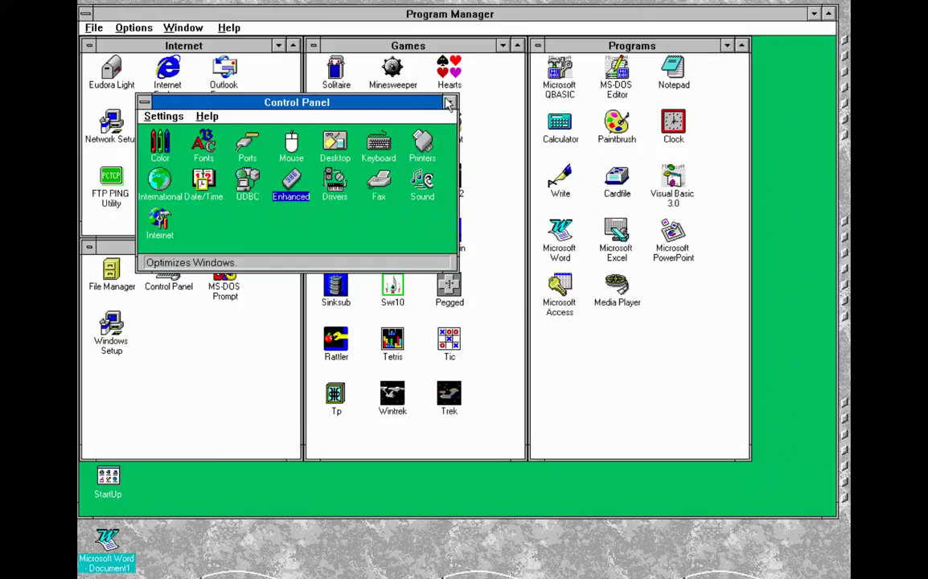
pyautogui.click(447, 102)
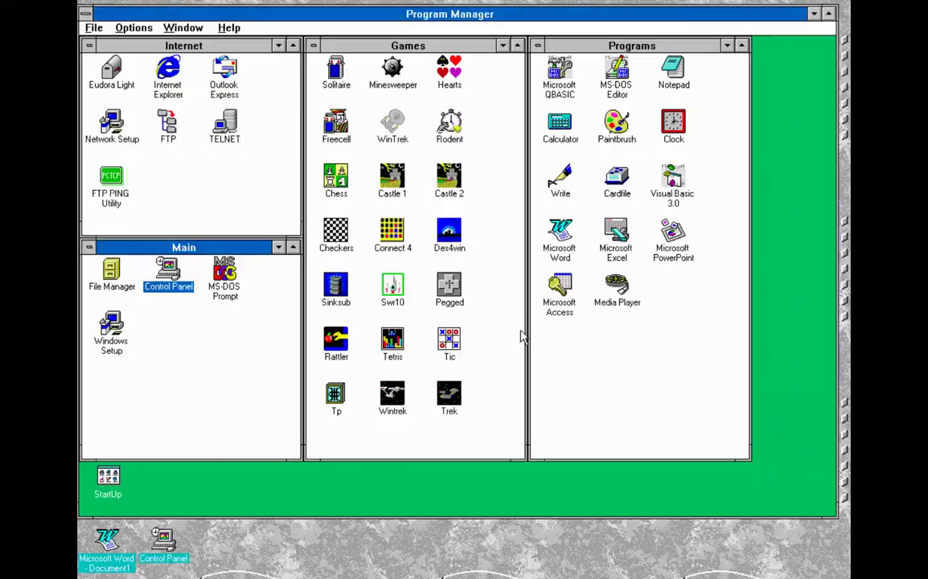
# Start Microsoft Excel and enter the label "Home" in A1 and the value 150000 in B1.
pyautogui.doubleClick(613, 233)
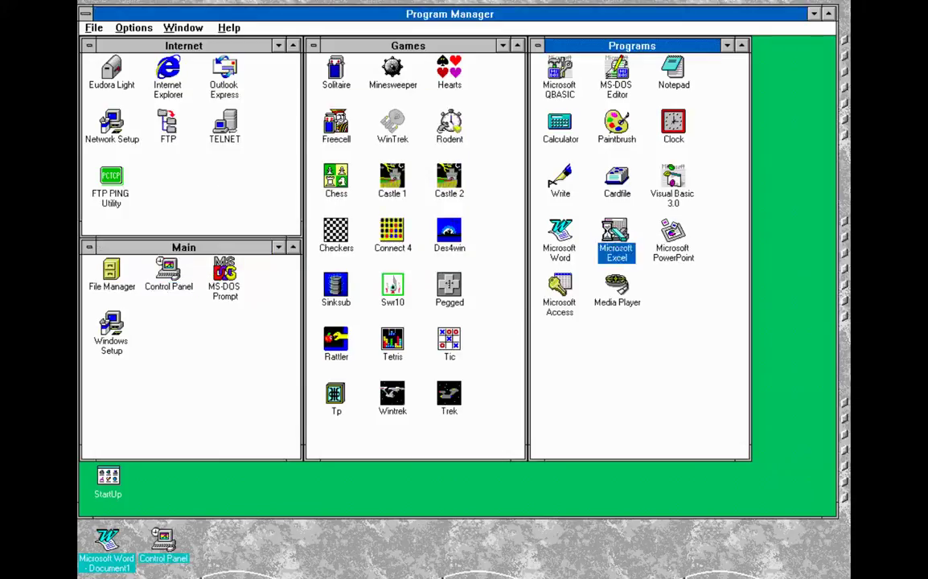
pyautogui.moveTo(410, 72); pyautogui.dragTo(401, 51)
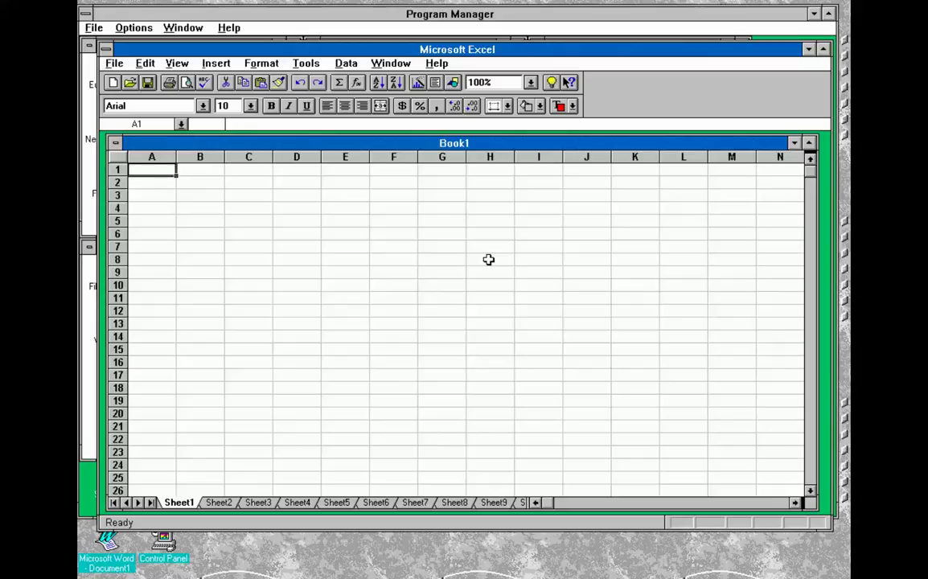
pyautogui.write('Ho')
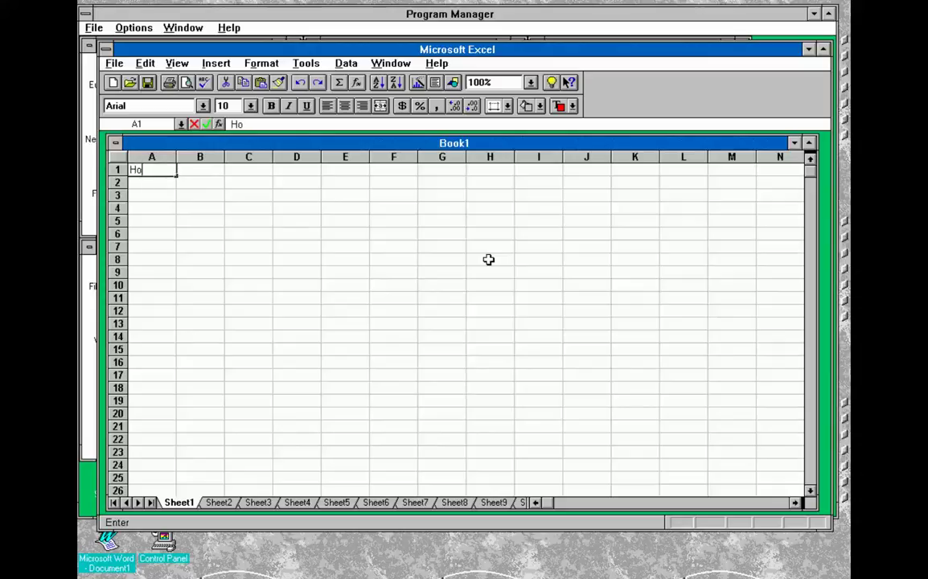
pyautogui.write('me')
pyautogui.press('Return')
pyautogui.press('Up')
pyautogui.press('Right')
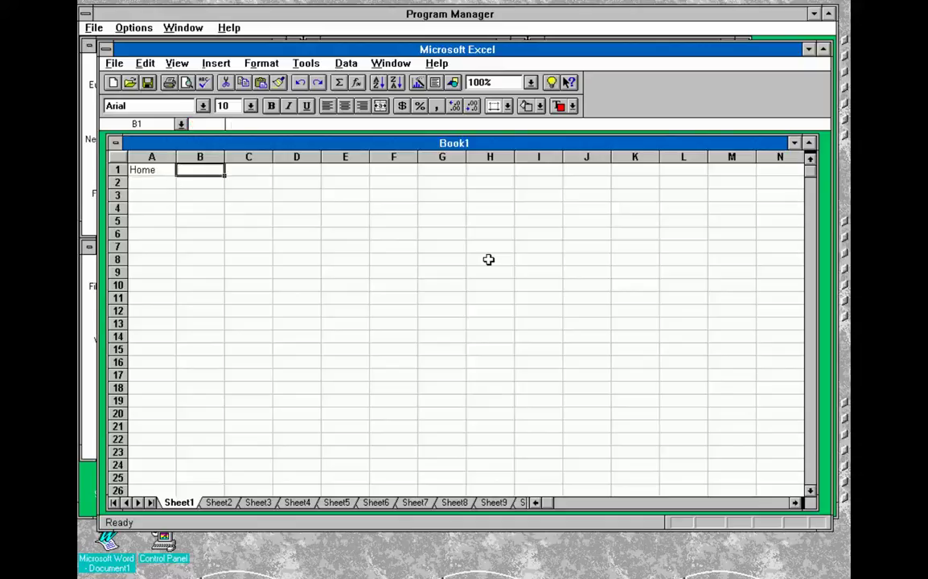
pyautogui.write('150000')
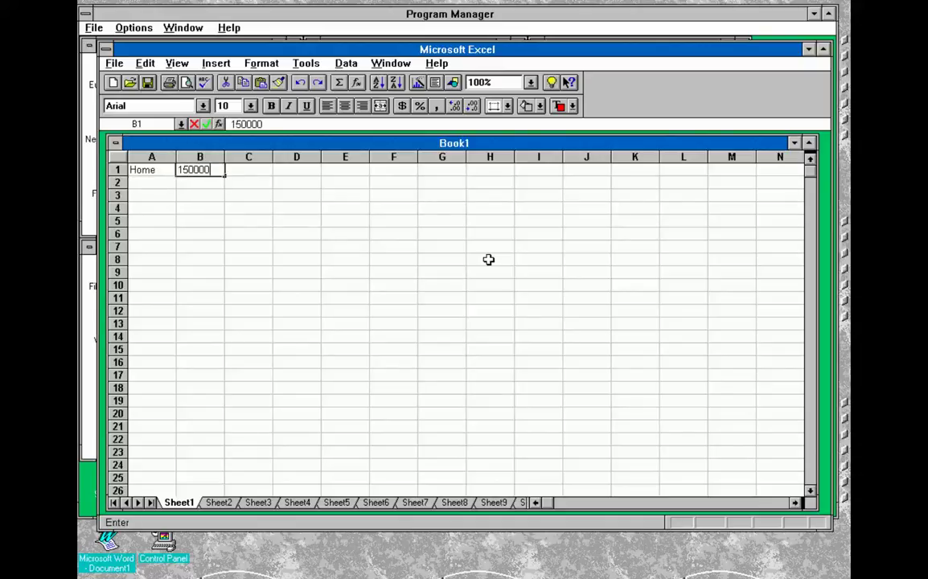
pyautogui.press('Return')
pyautogui.press('Left')
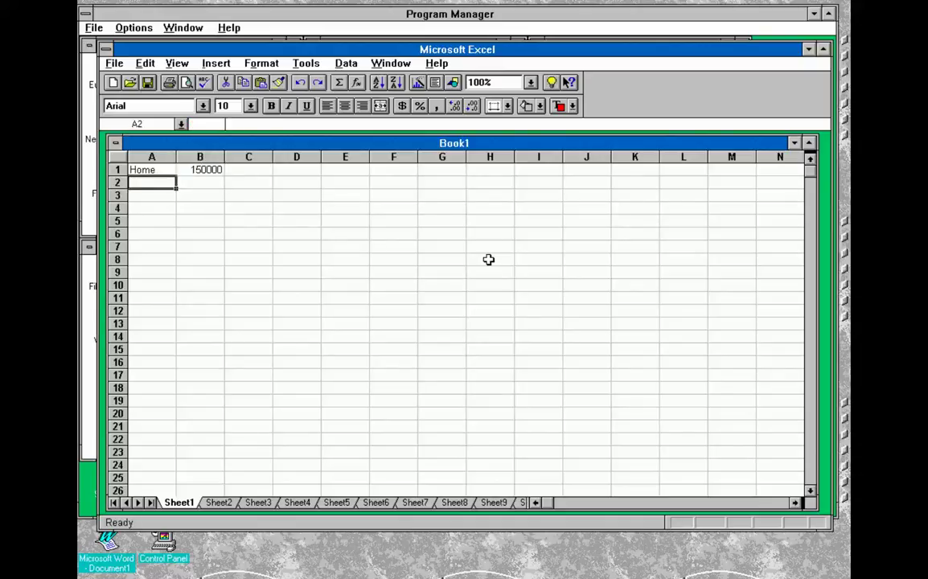
# Enter the label "Rate" in cell A2.
pyautogui.write('Loa')
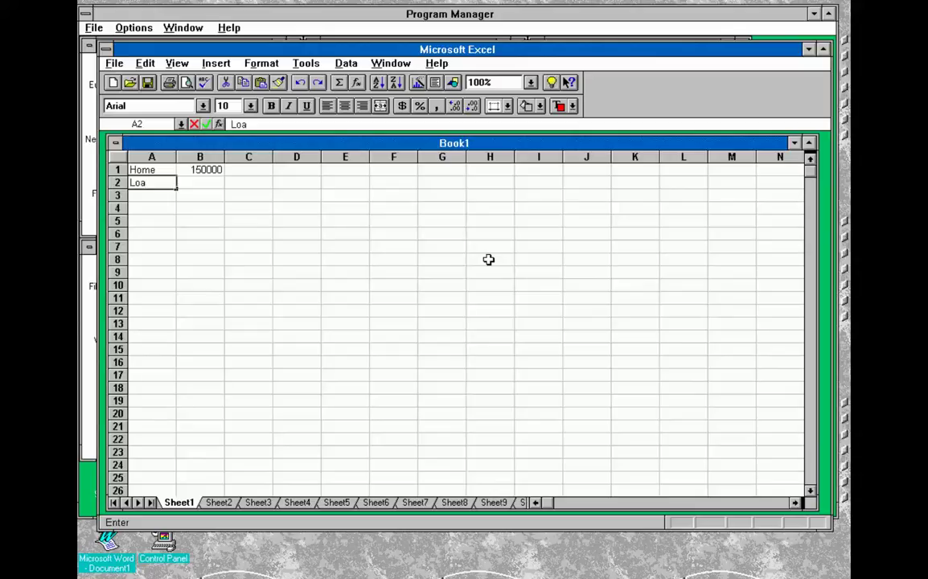
pyautogui.press('BackSpace')
pyautogui.press('BackSpace')
pyautogui.press('BackSpace')
pyautogui.write('Rate')
pyautogui.press('Right')
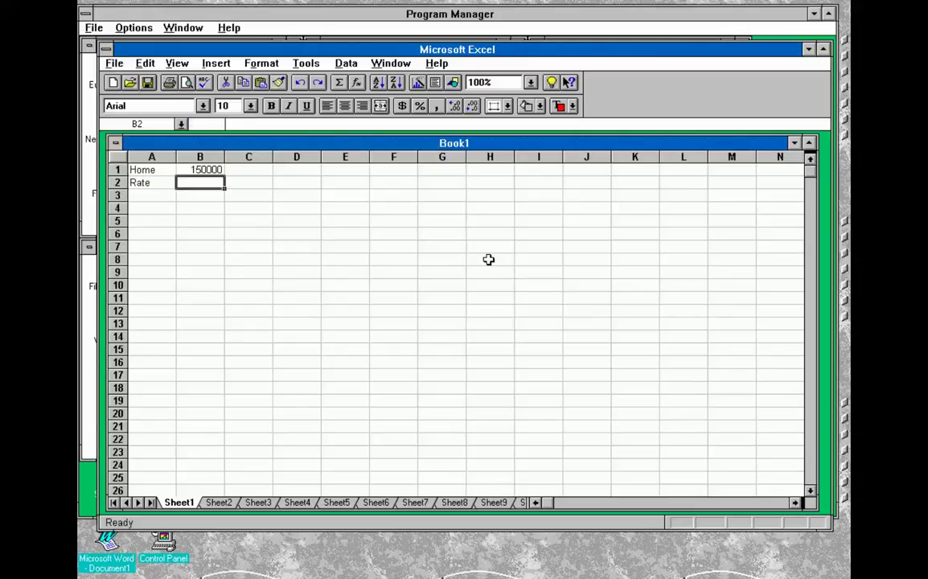
# Enter the rate 5.5% in B2 and add a "Term" row with the label in A3 and the formula =30*12 in B3.
pyautogui.write('5.5%')
pyautogui.press('Return')
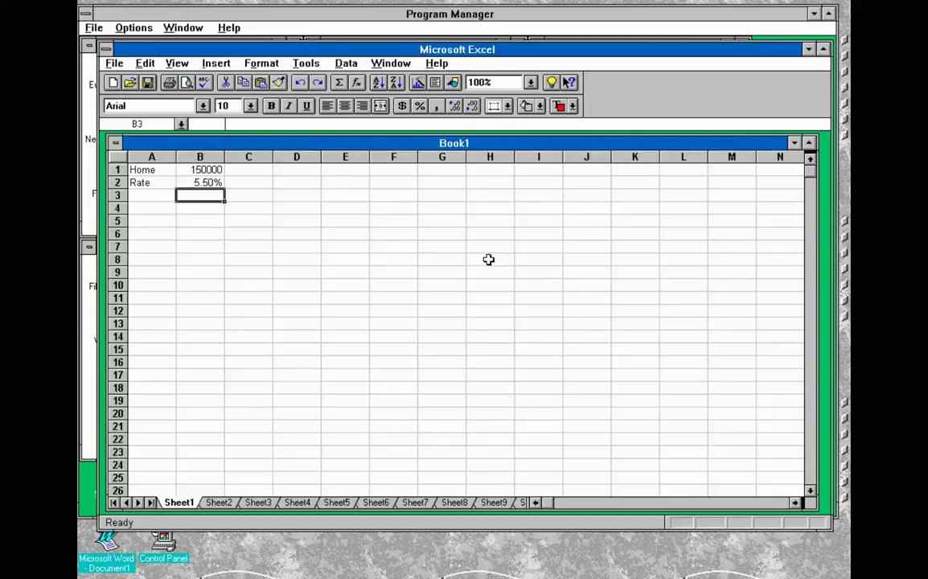
pyautogui.press('Left')
pyautogui.write('Term')
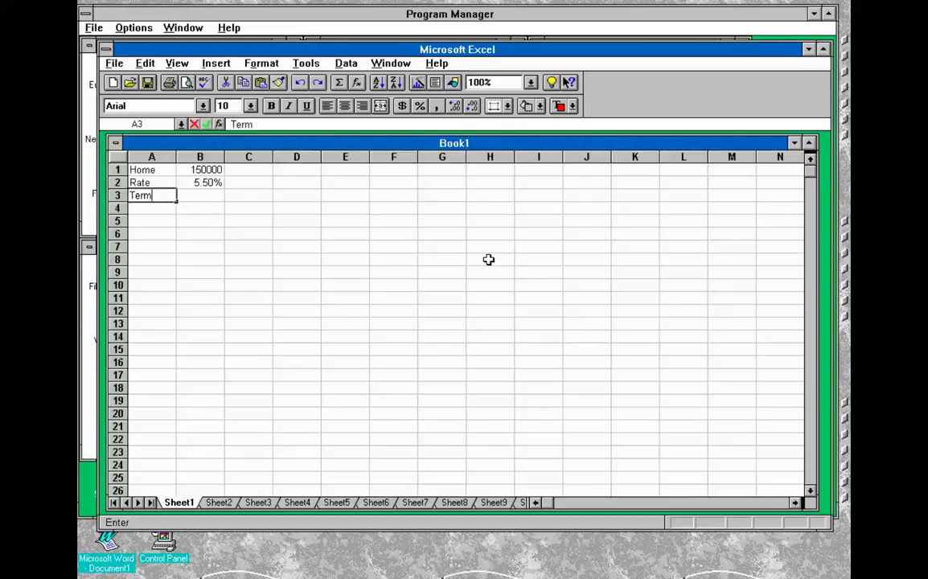
pyautogui.press('Right')
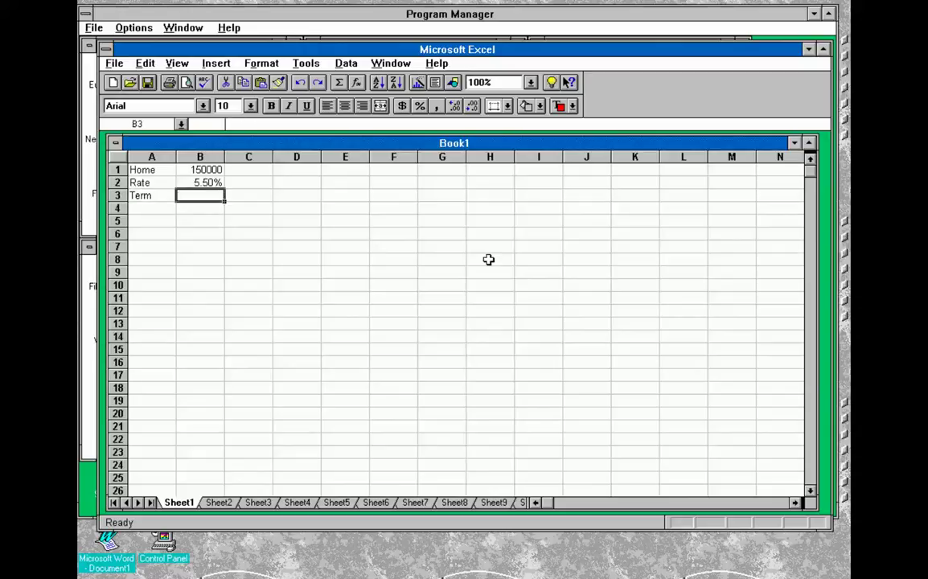
pyautogui.write('=30*')
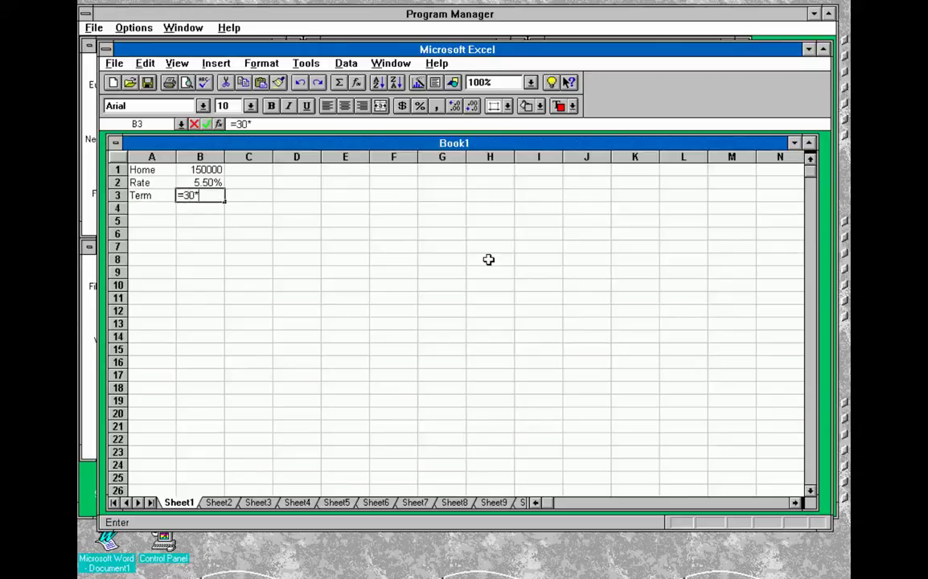
pyautogui.write('12')
pyautogui.press('Return')
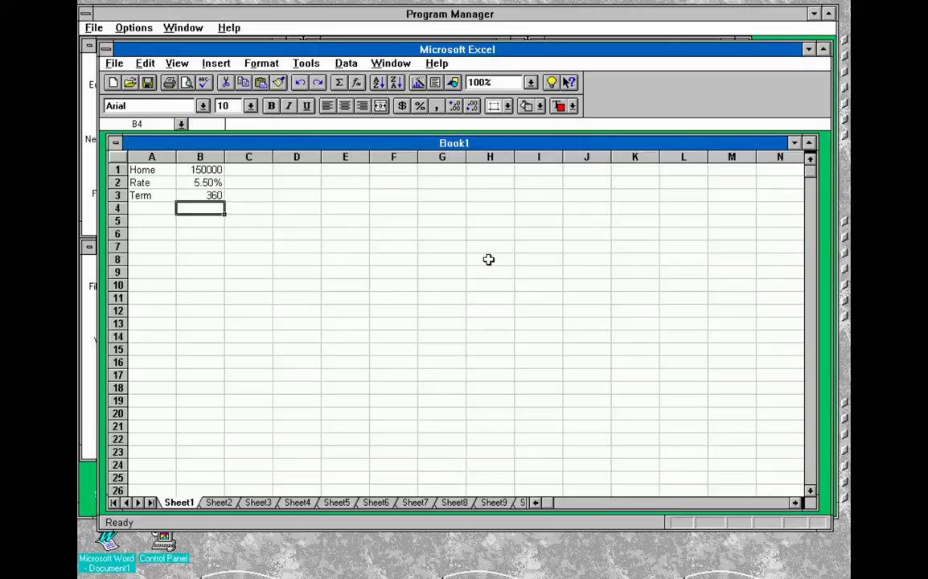
# Change the Home amount in cell B1 to -150000.
pyautogui.press('Up')
pyautogui.press('Up')
pyautogui.press('Up')
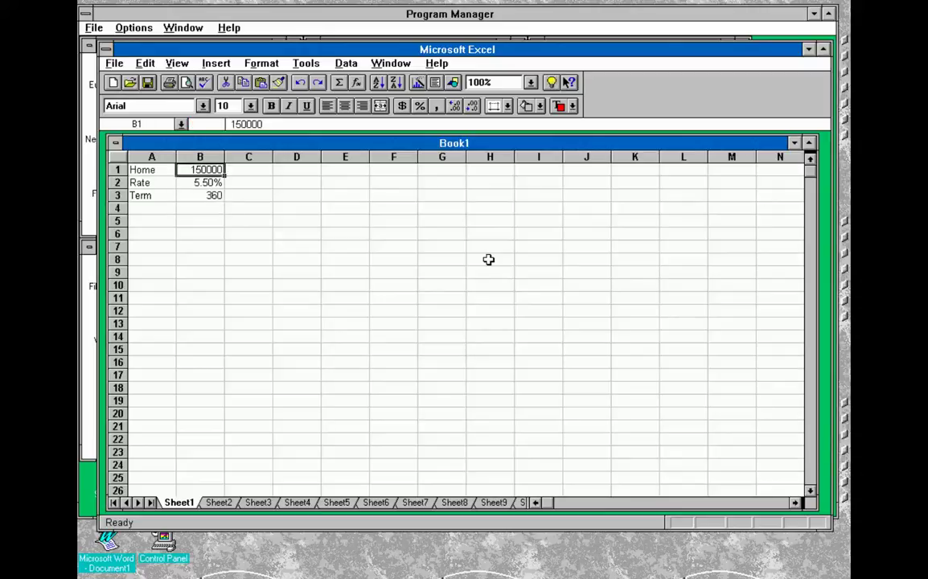
pyautogui.click(231, 124)
pyautogui.write('-')
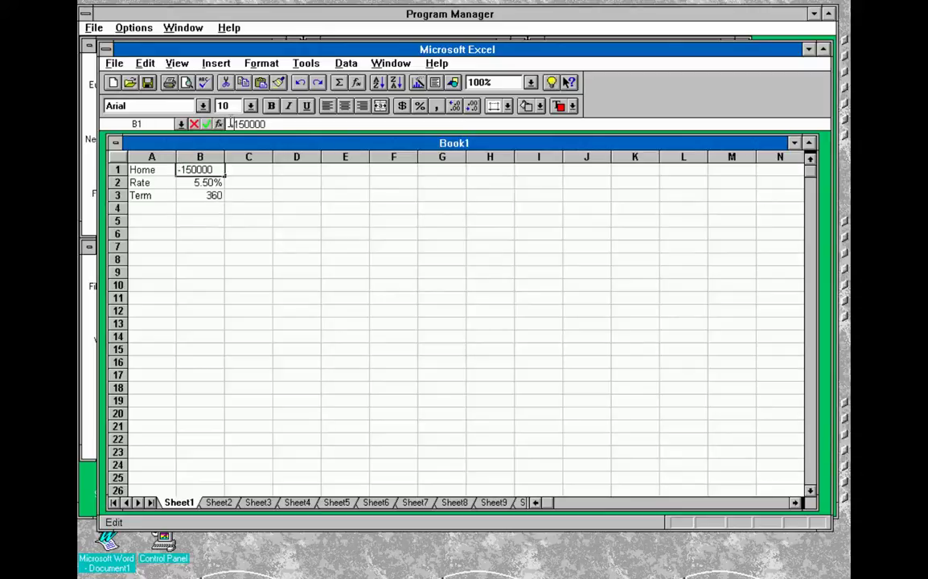
pyautogui.press('Return')
pyautogui.press('Down')
pyautogui.press('Down')
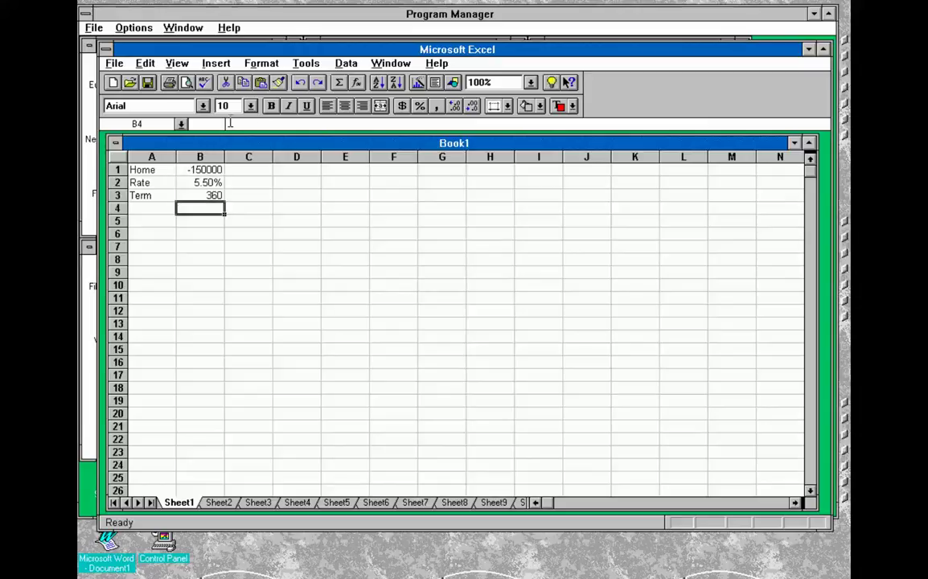
# Format the Home amount in B1 as currency and auto-fit the width of column B.
pyautogui.press('Up')
pyautogui.press('Up')
pyautogui.press('Up')
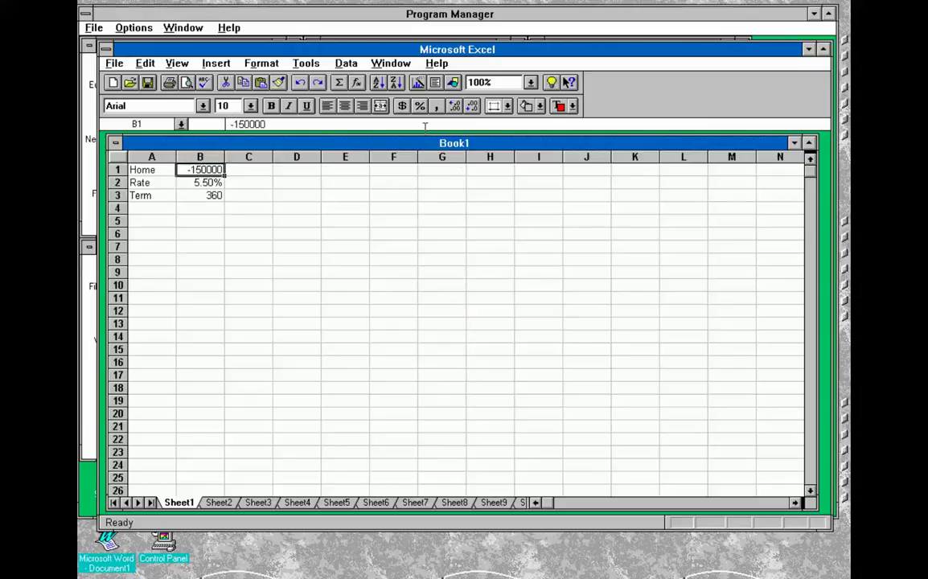
pyautogui.click(401, 106)
pyautogui.doubleClick(227, 156)
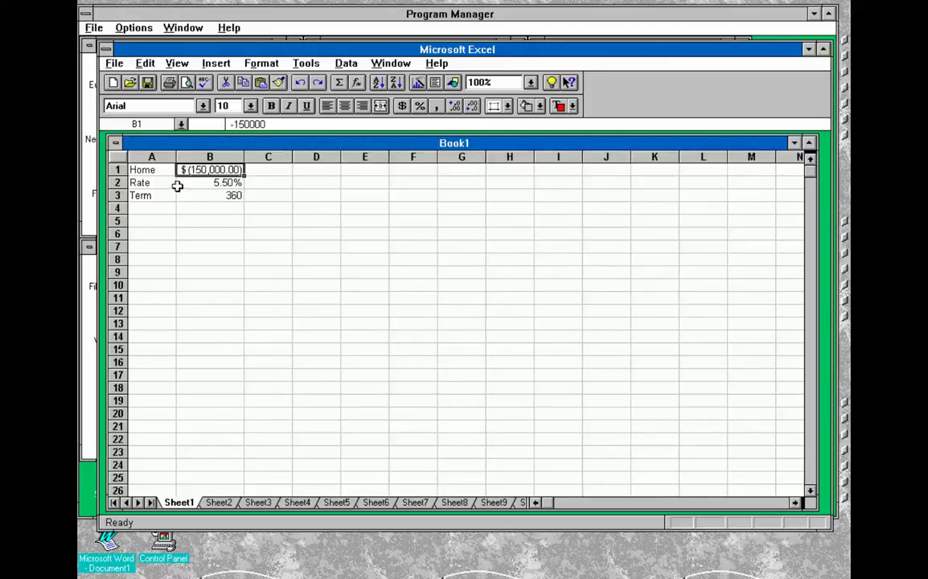
# Open the Function Wizard for cell A5 and examine the financial functions NPER, PPMT and PMT.
pyautogui.click(150, 219)
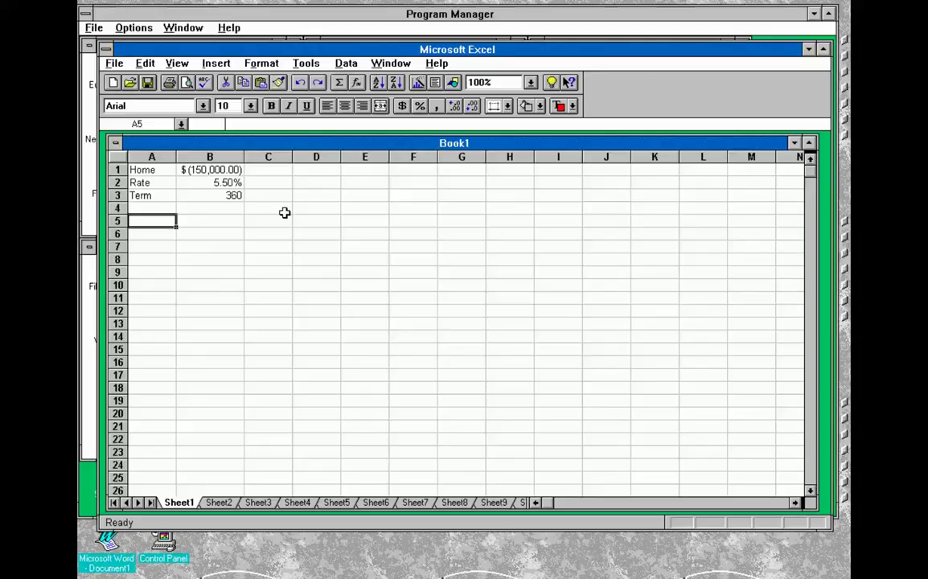
pyautogui.click(181, 124)
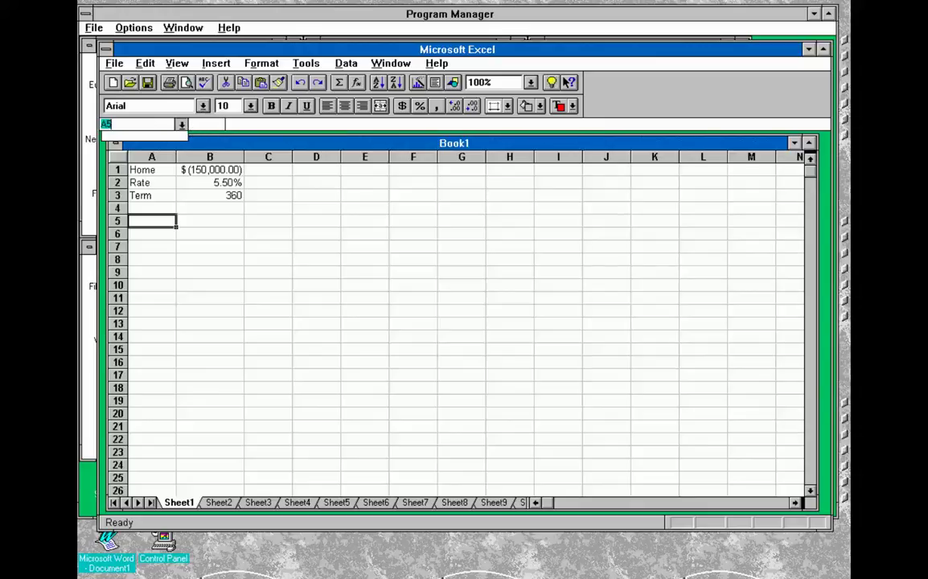
pyautogui.click(235, 124)
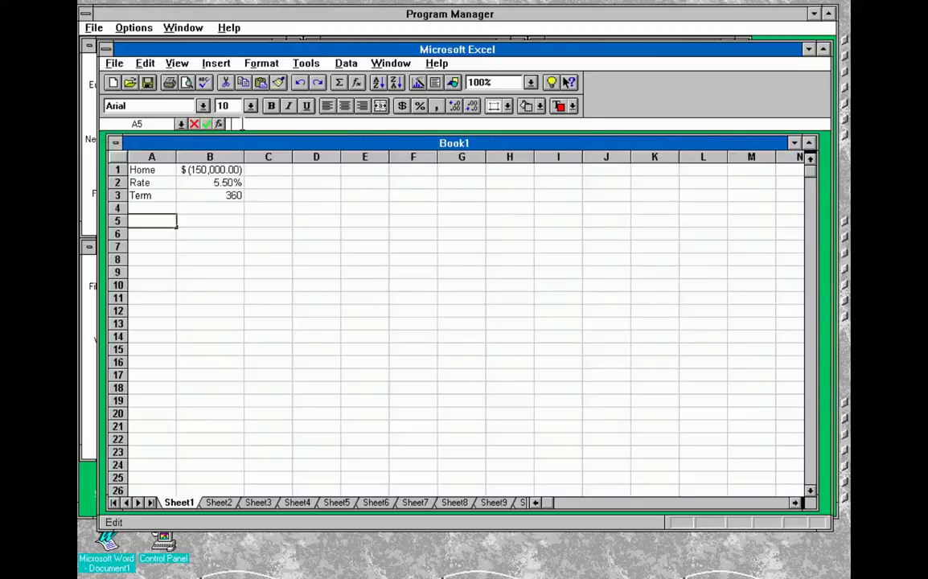
pyautogui.click(219, 124)
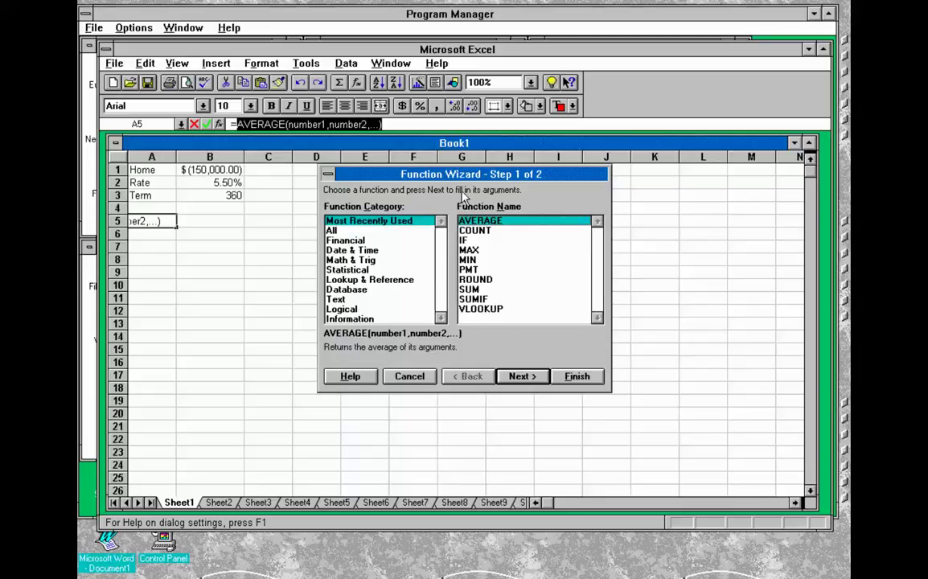
pyautogui.click(388, 241)
pyautogui.click(516, 280)
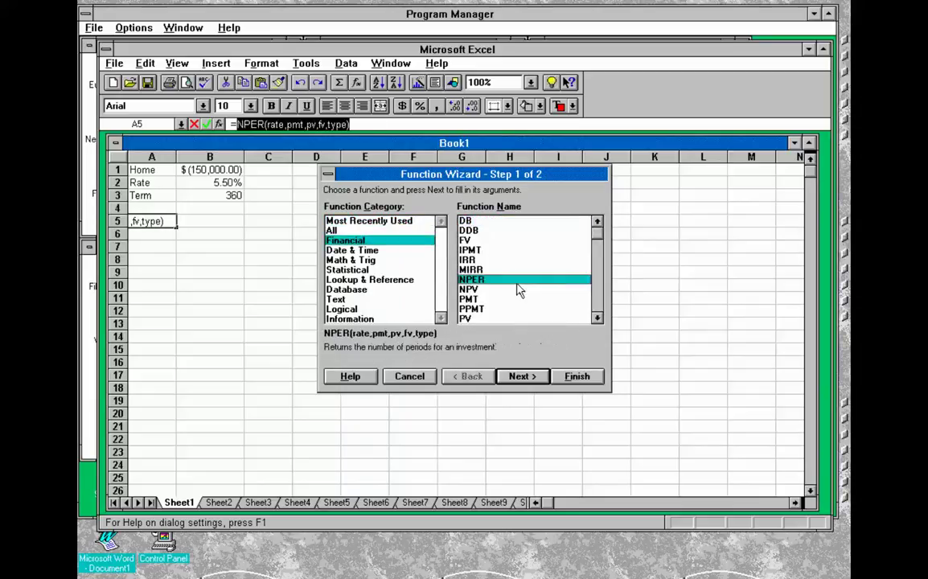
pyautogui.click(598, 319)
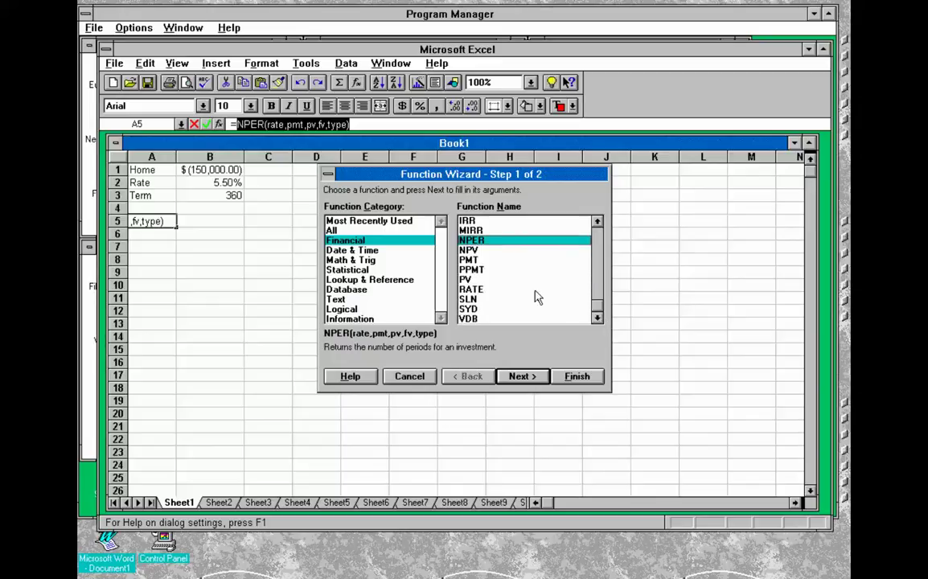
pyautogui.click(494, 270)
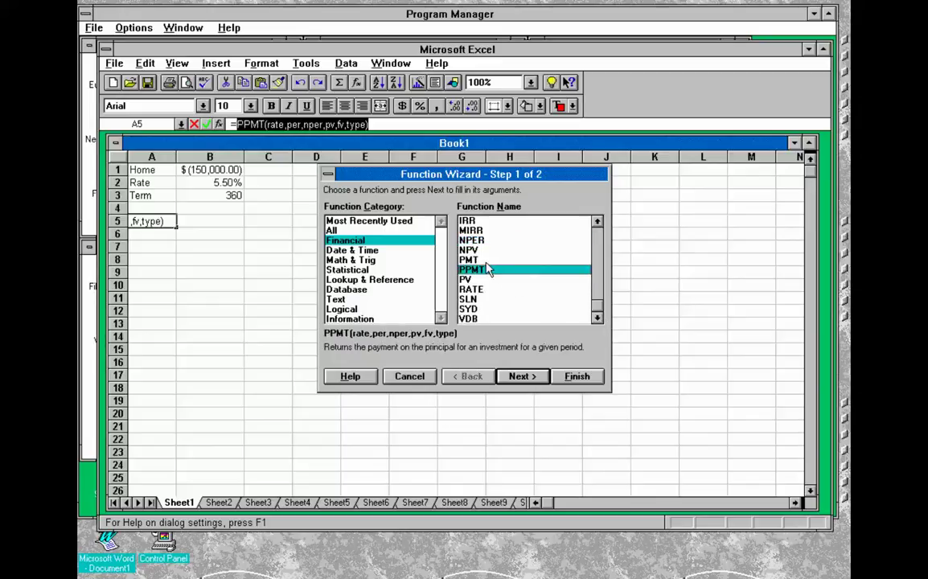
pyautogui.click(486, 261)
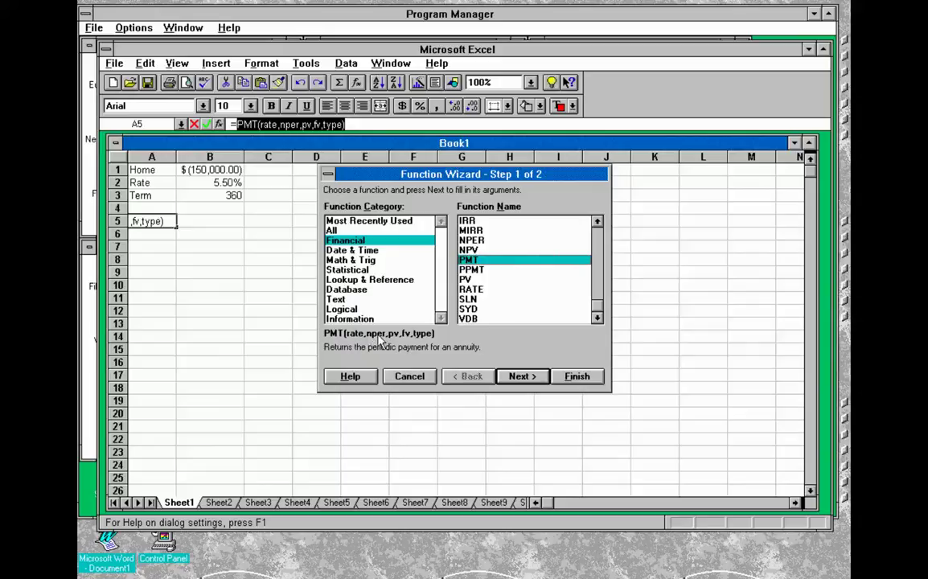
# Browse the Statistical, Text and All function categories, and leave the Function Wizard without inserting a function.
pyautogui.click(357, 252)
pyautogui.click(363, 269)
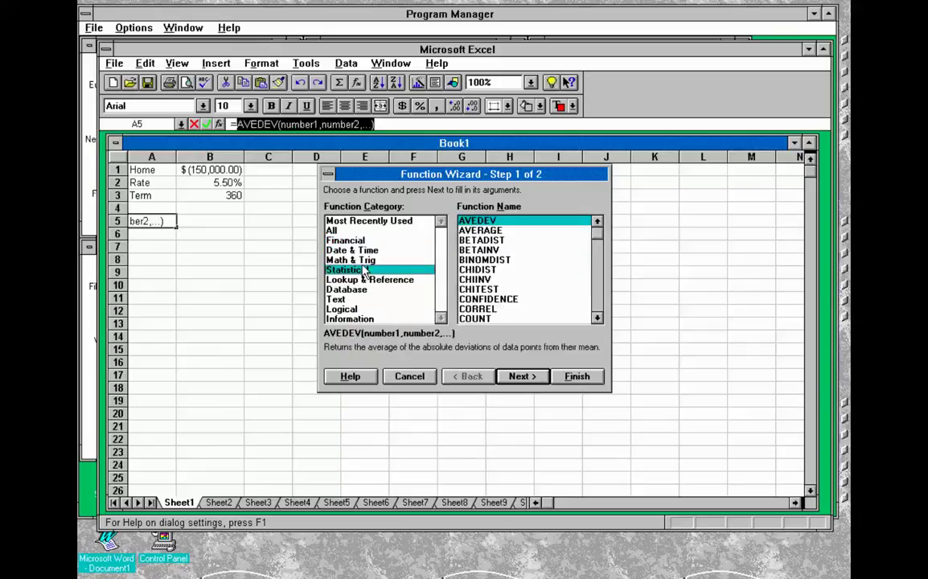
pyautogui.click(364, 299)
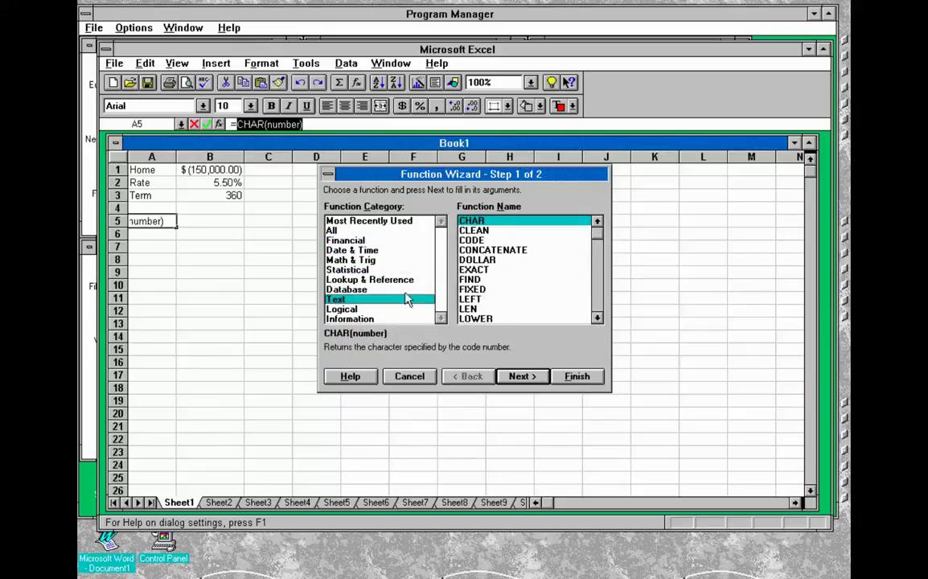
pyautogui.click(376, 233)
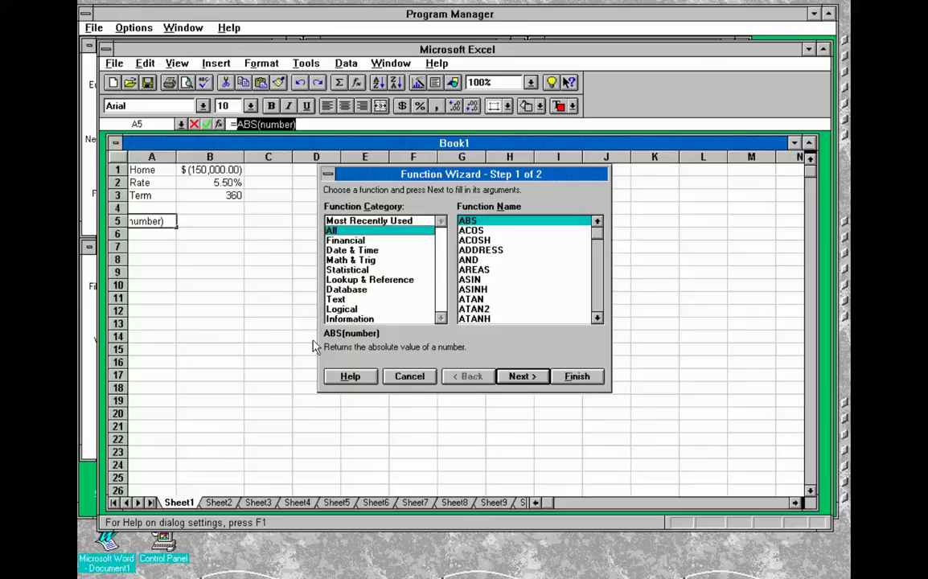
pyautogui.click(411, 378)
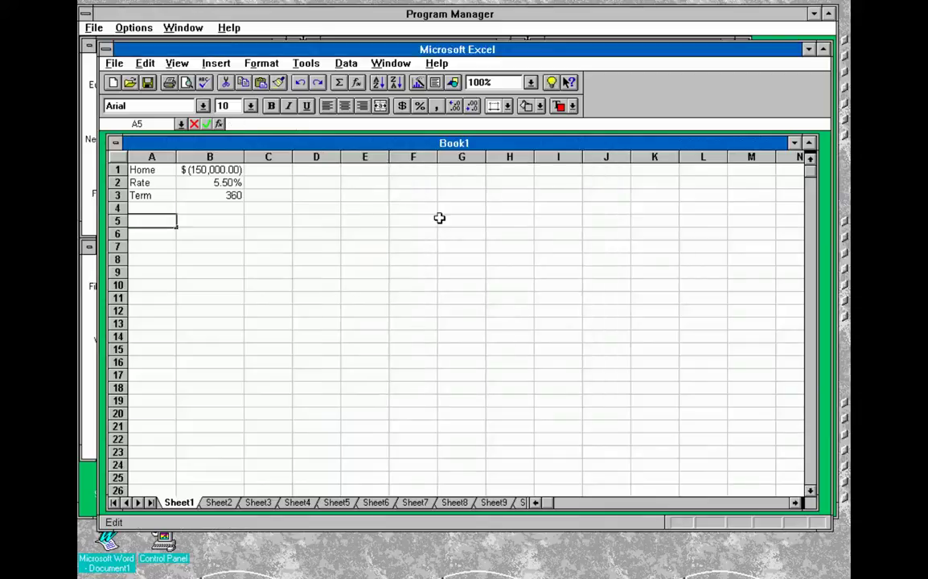
pyautogui.click(333, 260)
pyautogui.click(266, 218)
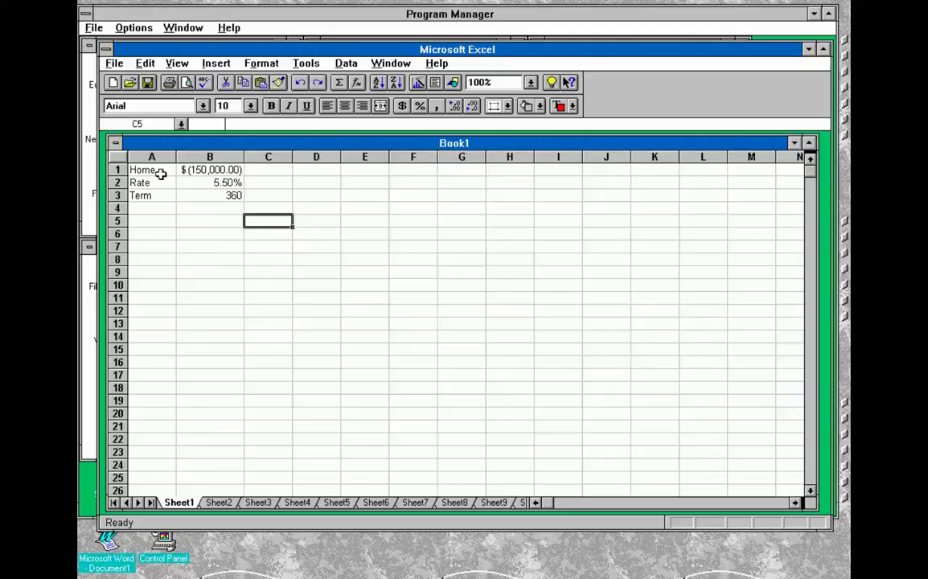
# Enter the title "My new home" in E1 and center it across E1:I1.
pyautogui.click(367, 171)
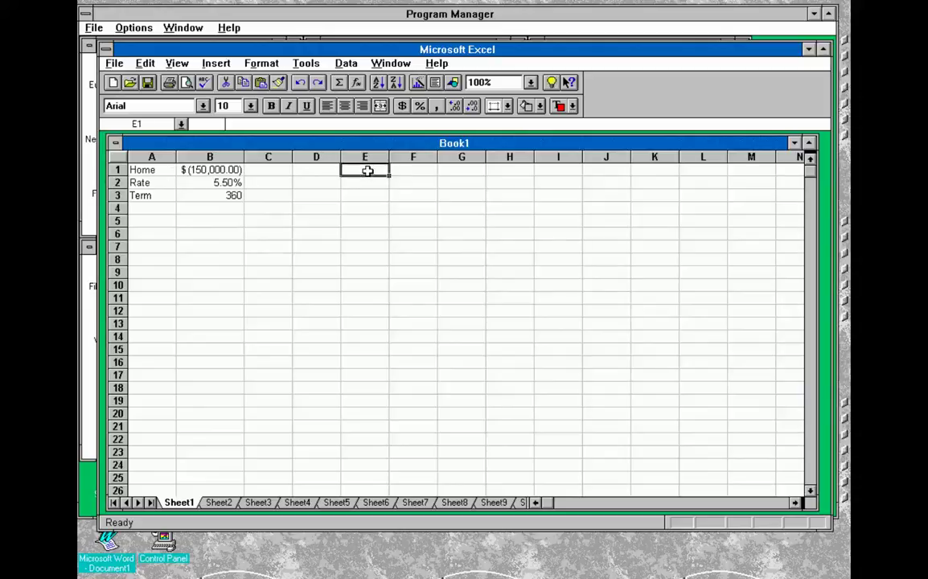
pyautogui.write('My new')
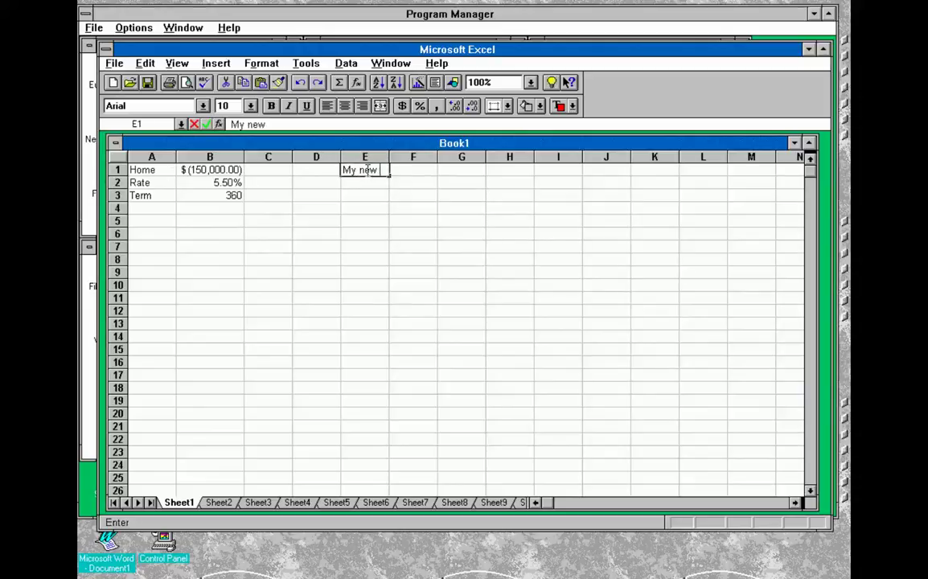
pyautogui.write(' home')
pyautogui.press('Return')
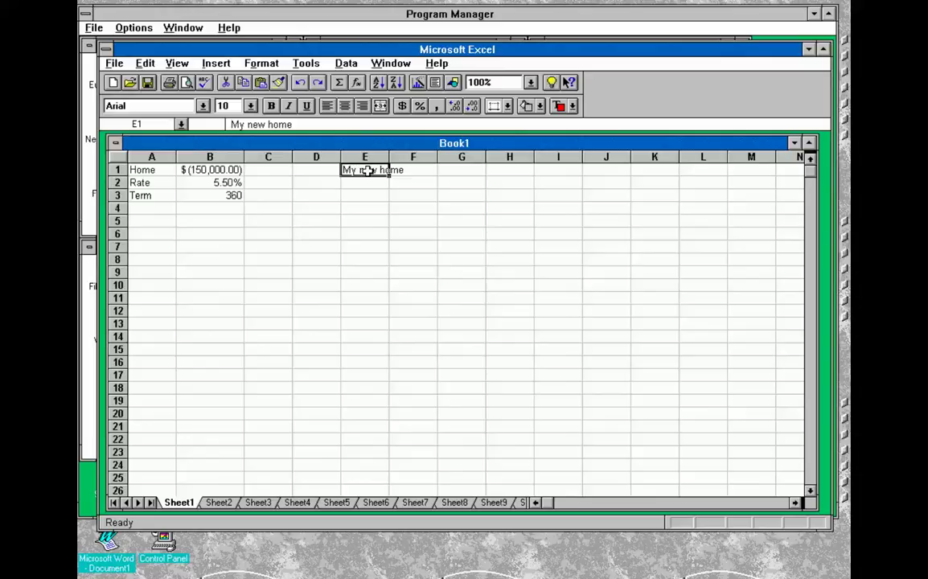
pyautogui.moveTo(354, 171); pyautogui.dragTo(565, 171)
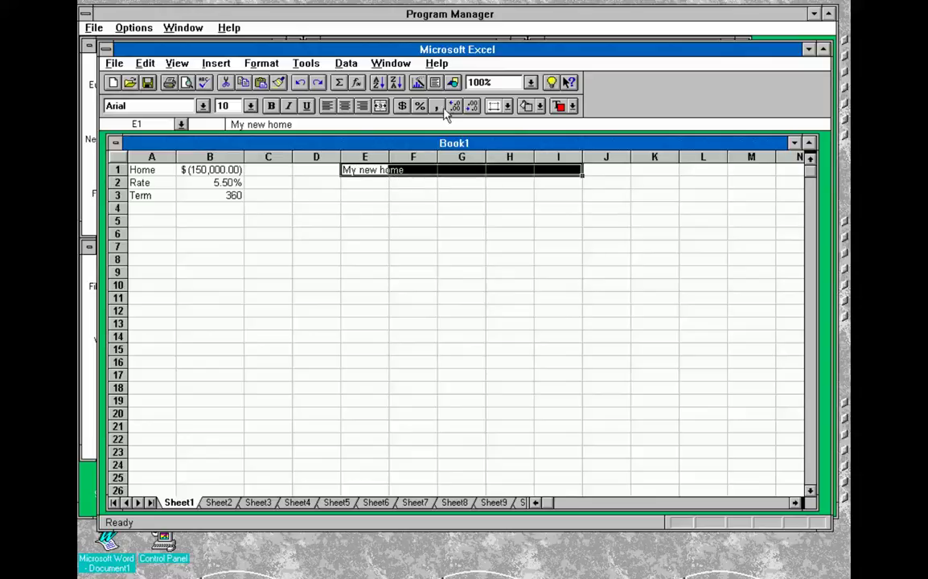
pyautogui.click(381, 108)
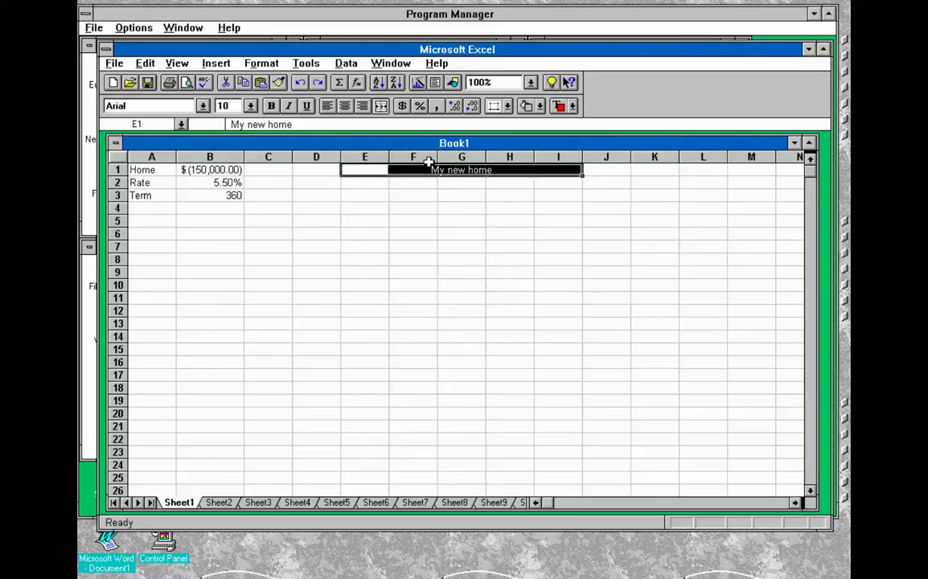
# Make the "My new home" title bold and set its font size to 20.
pyautogui.click(407, 193)
pyautogui.moveTo(392, 169); pyautogui.dragTo(504, 171)
pyautogui.click(271, 105)
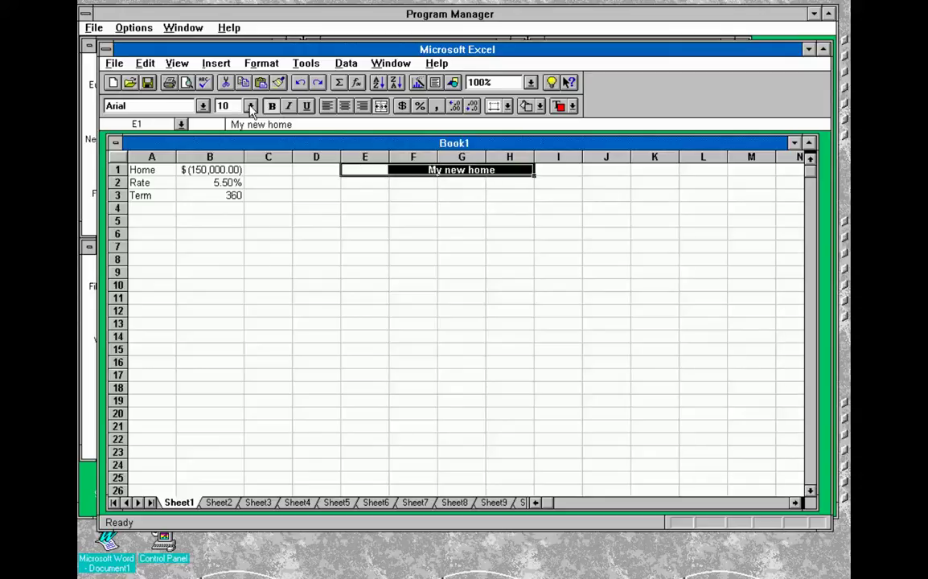
pyautogui.click(251, 106)
pyautogui.click(230, 196)
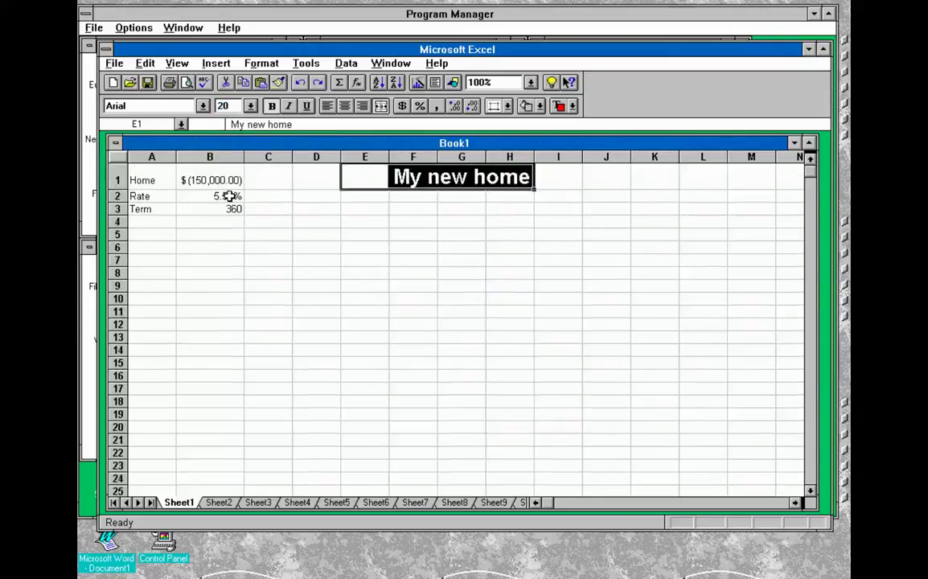
pyautogui.click(360, 221)
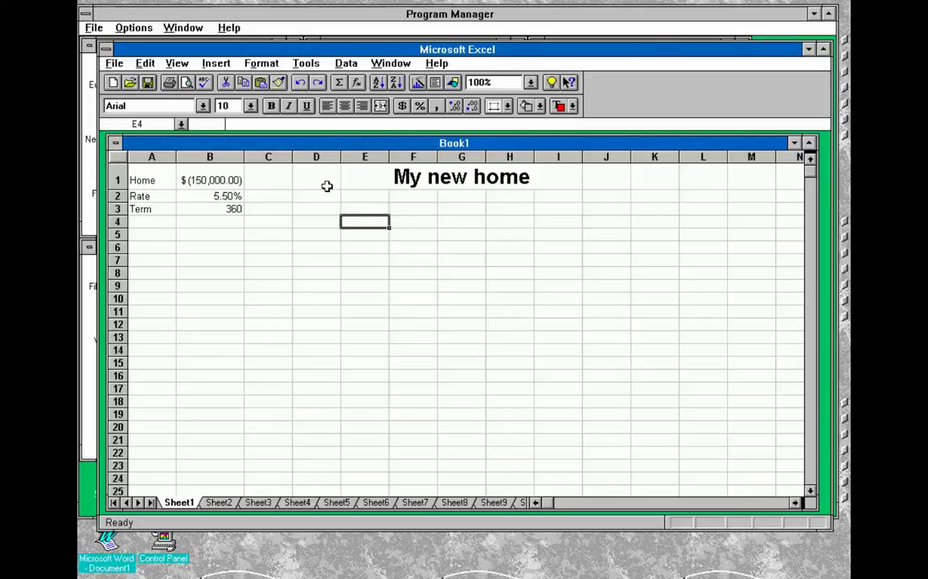
# Look over the data and analysis commands, open Goal Seek for cell E4 and cancel it.
pyautogui.click(347, 64)
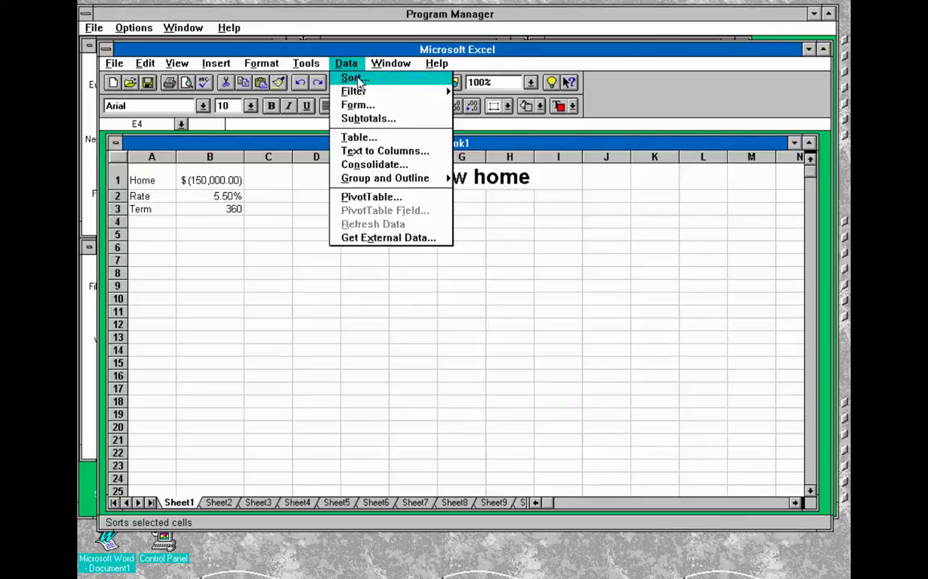
pyautogui.click(306, 63)
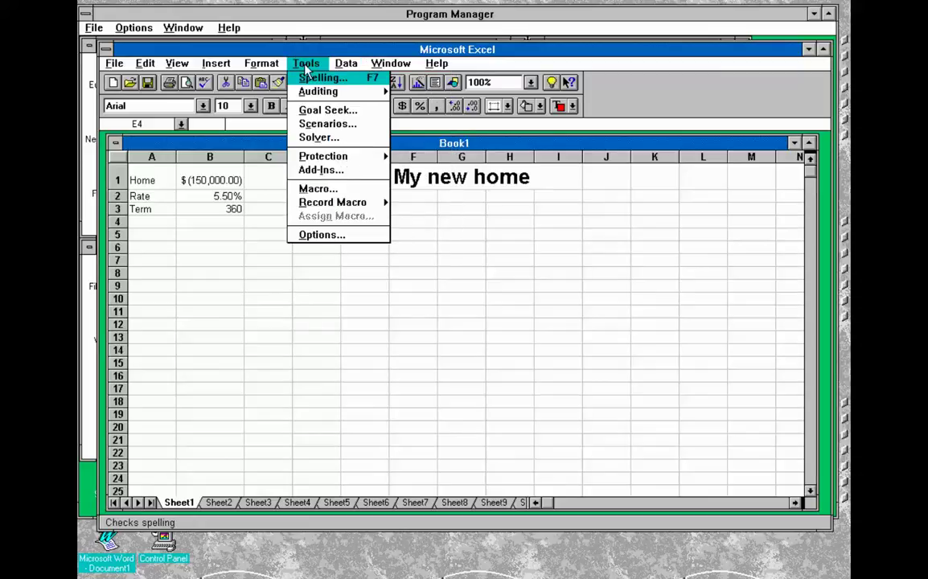
pyautogui.click(338, 117)
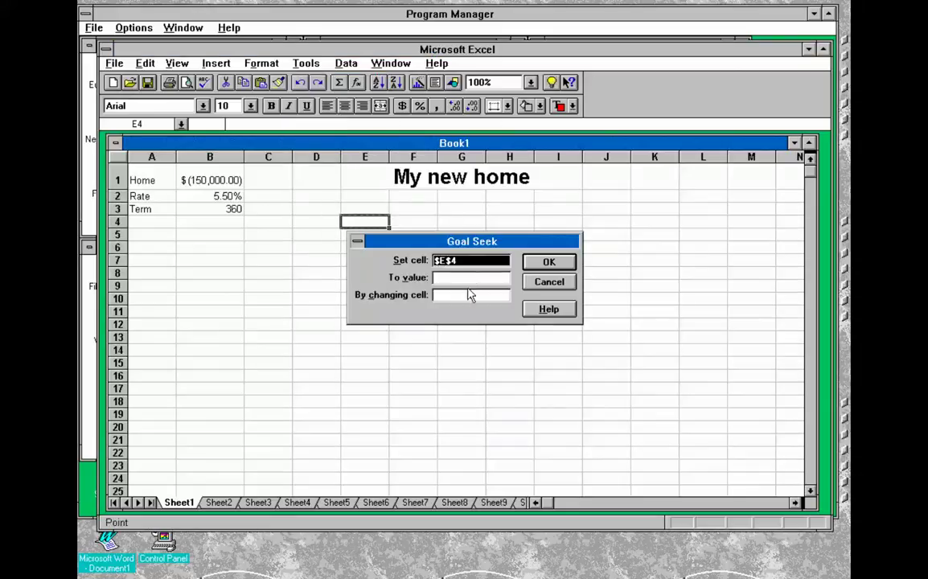
pyautogui.click(555, 279)
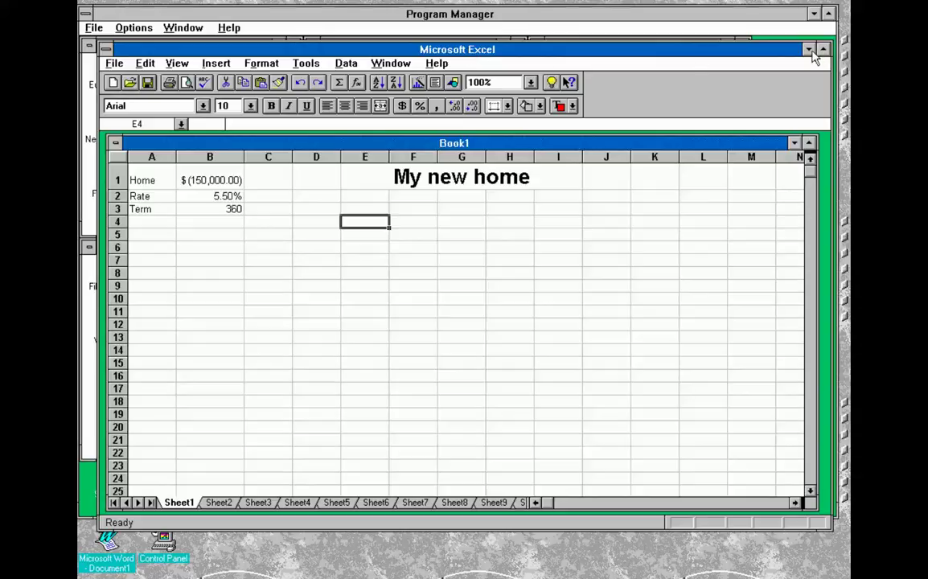
# Create a second blank workbook and shift its window so that Book1 can be reached behind it.
pyautogui.click(114, 63)
pyautogui.click(117, 76)
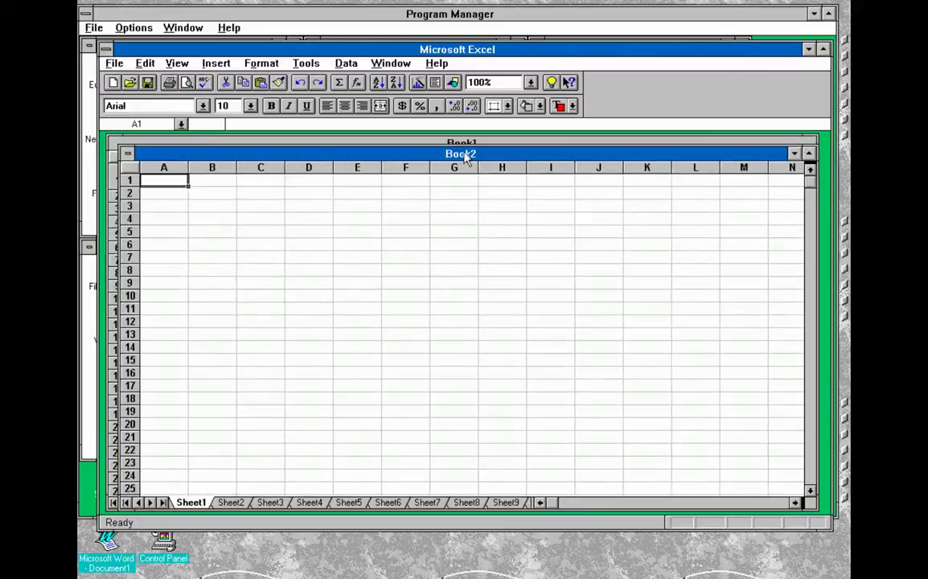
pyautogui.moveTo(468, 153); pyautogui.dragTo(504, 179)
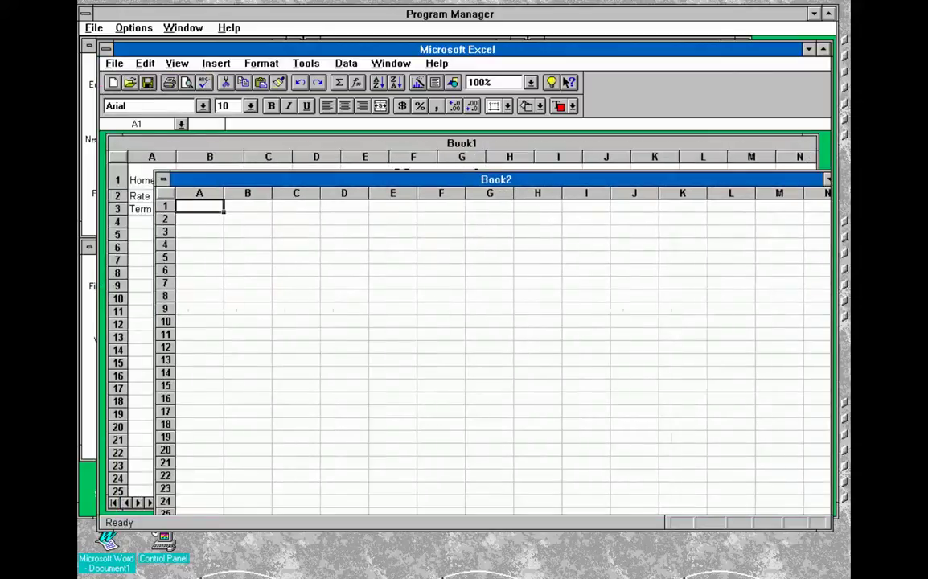
# Make Book1 the active workbook and arrange both workbook windows with the Horizontal option.
pyautogui.click(414, 144)
pyautogui.click(390, 62)
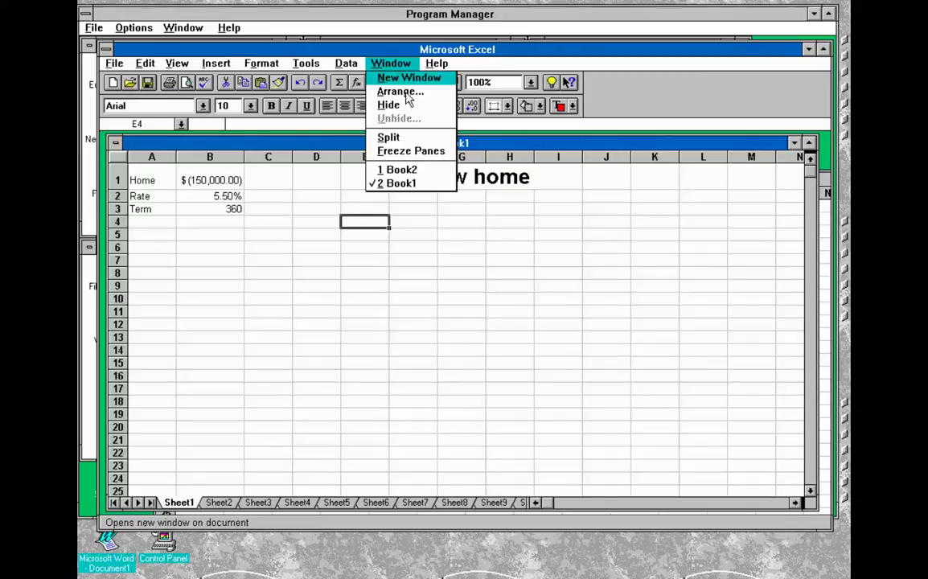
pyautogui.click(404, 93)
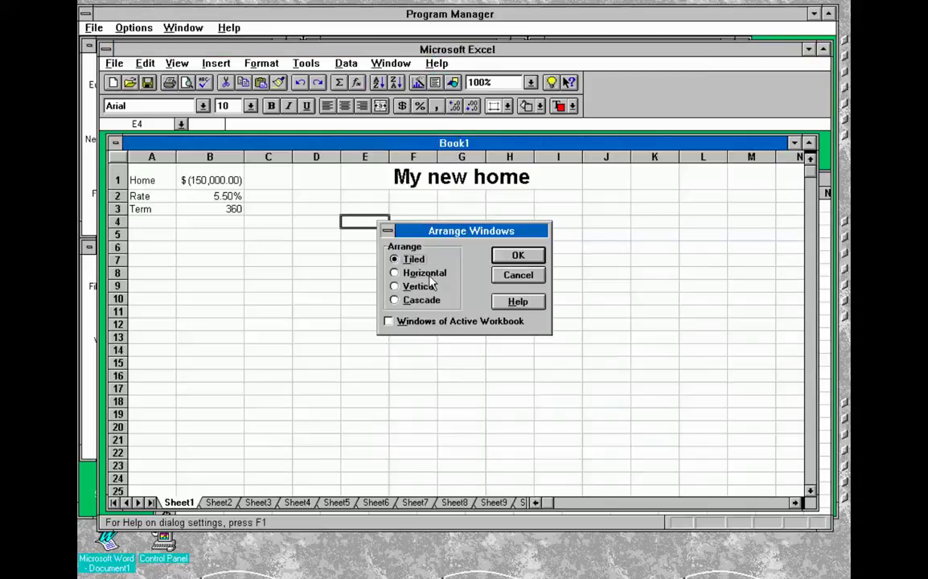
pyautogui.click(394, 273)
pyautogui.click(517, 255)
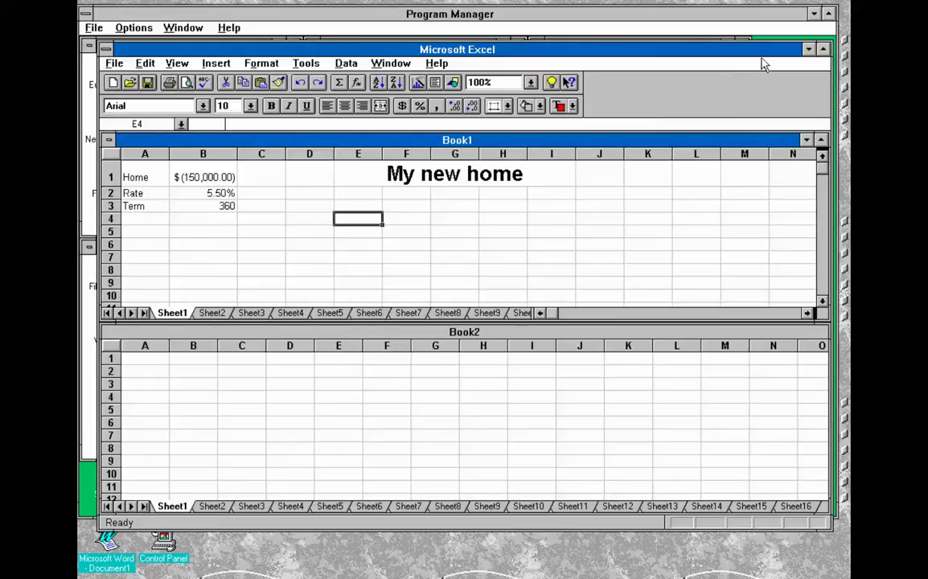
# Maximize and restore the Excel window, and minimize it after moving it lower on the desktop.
pyautogui.doubleClick(741, 48)
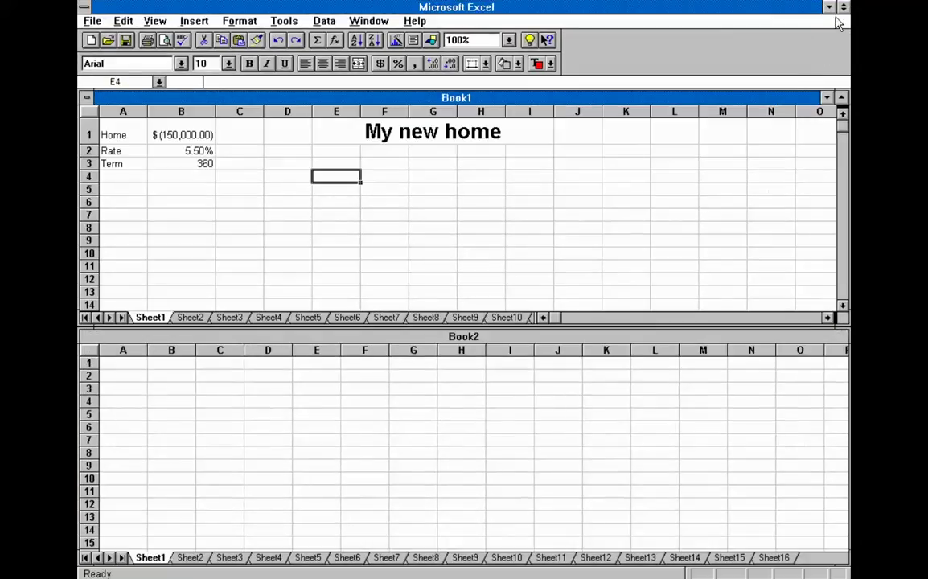
pyautogui.doubleClick(749, 10)
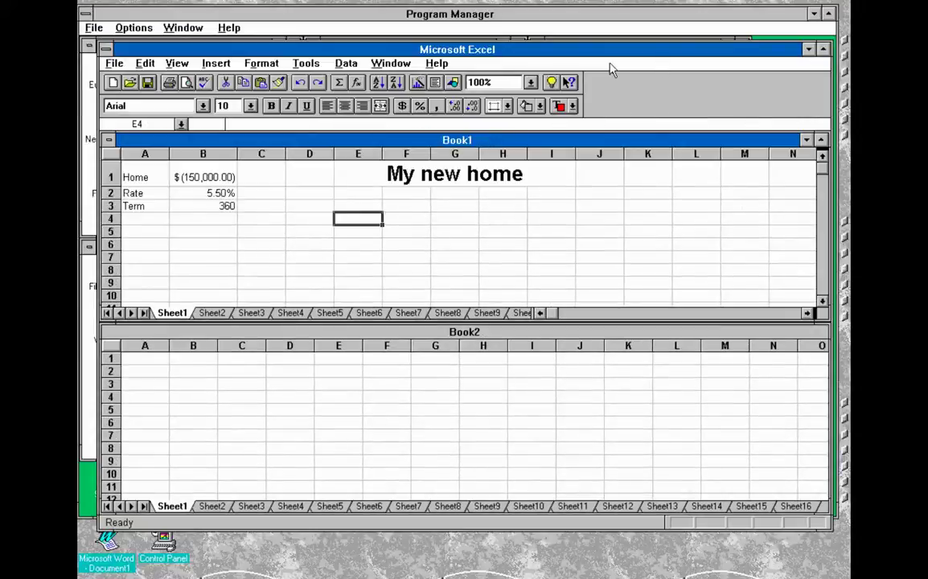
pyautogui.moveTo(575, 55); pyautogui.dragTo(584, 155)
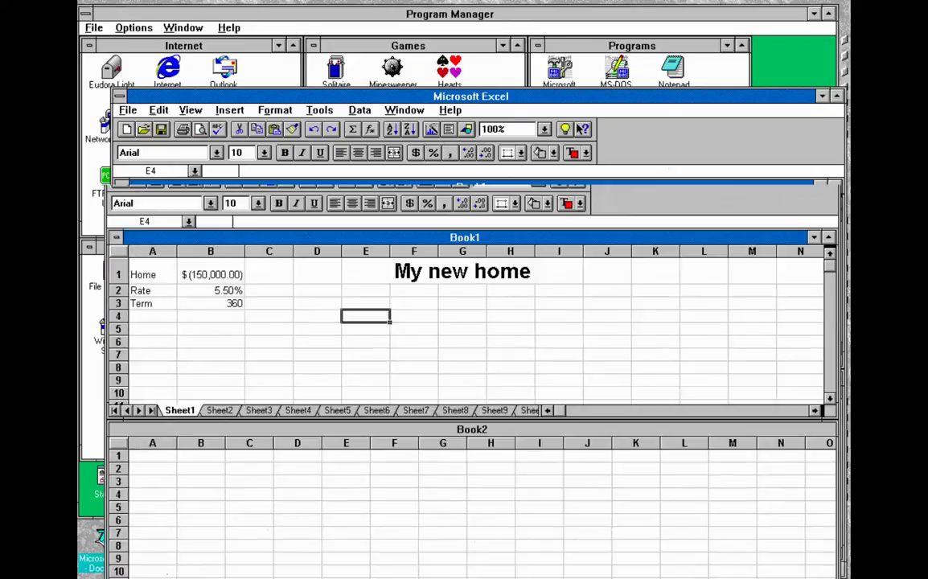
pyautogui.click(821, 147)
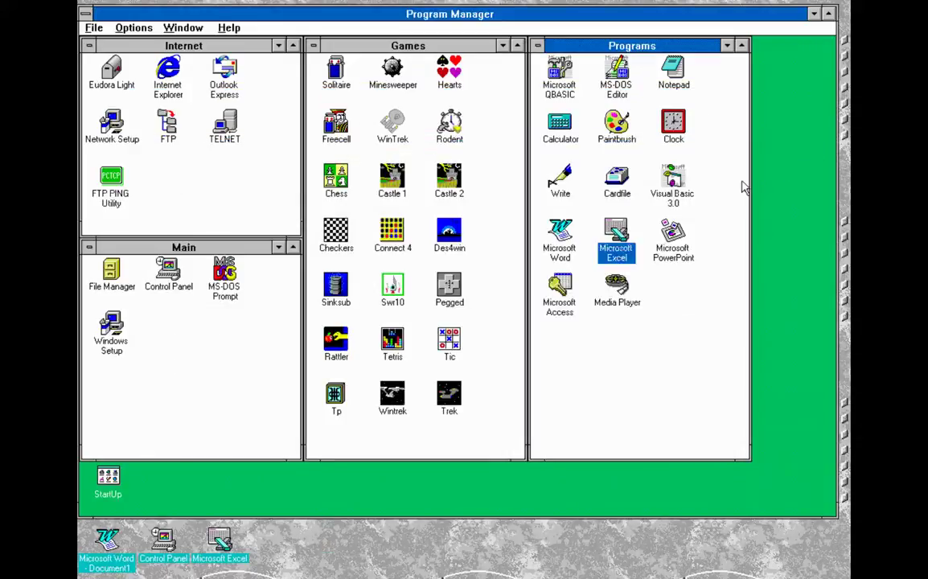
# Start a second Excel instance from Program Manager and resize its window to cover only the right half of the desktop.
pyautogui.doubleClick(616, 235)
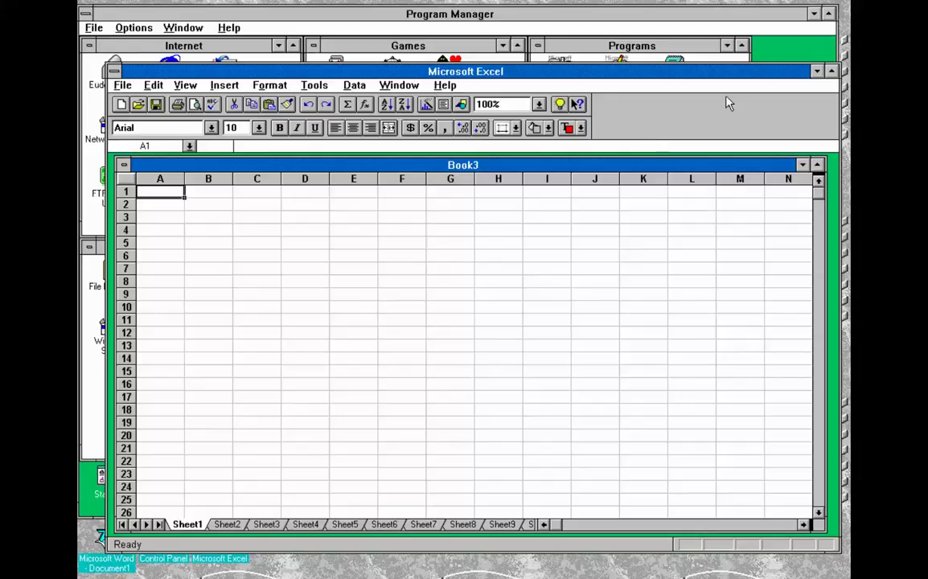
pyautogui.click(816, 71)
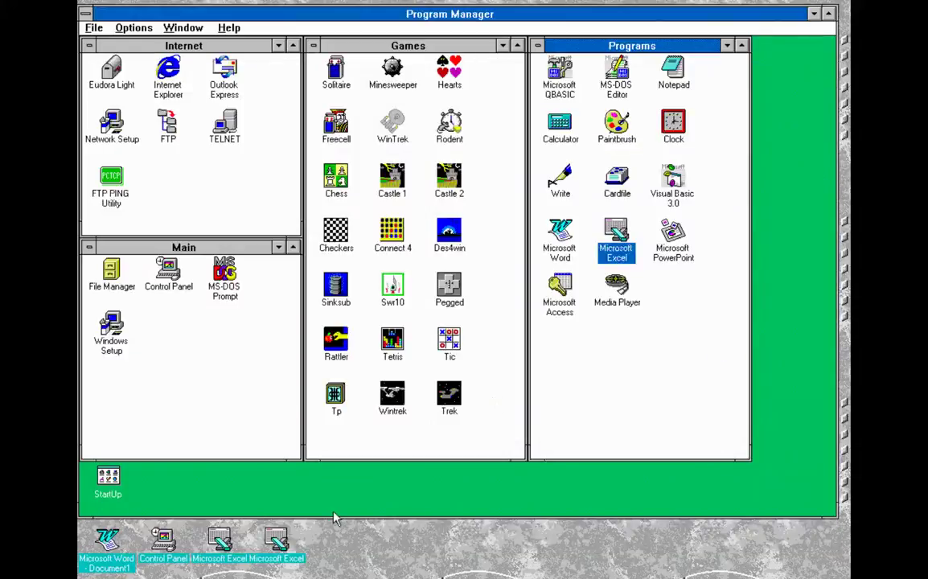
pyautogui.doubleClick(280, 543)
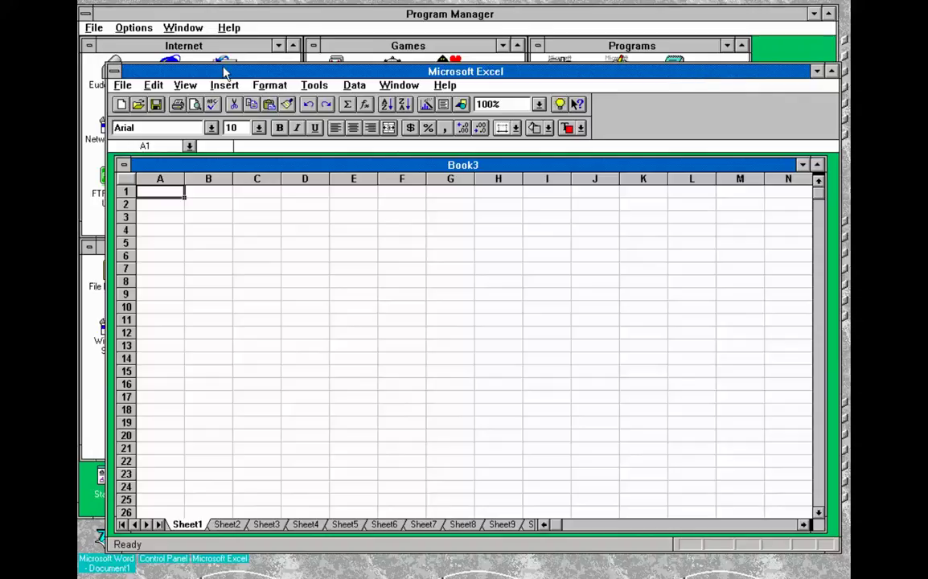
pyautogui.moveTo(107, 65); pyautogui.dragTo(441, 21)
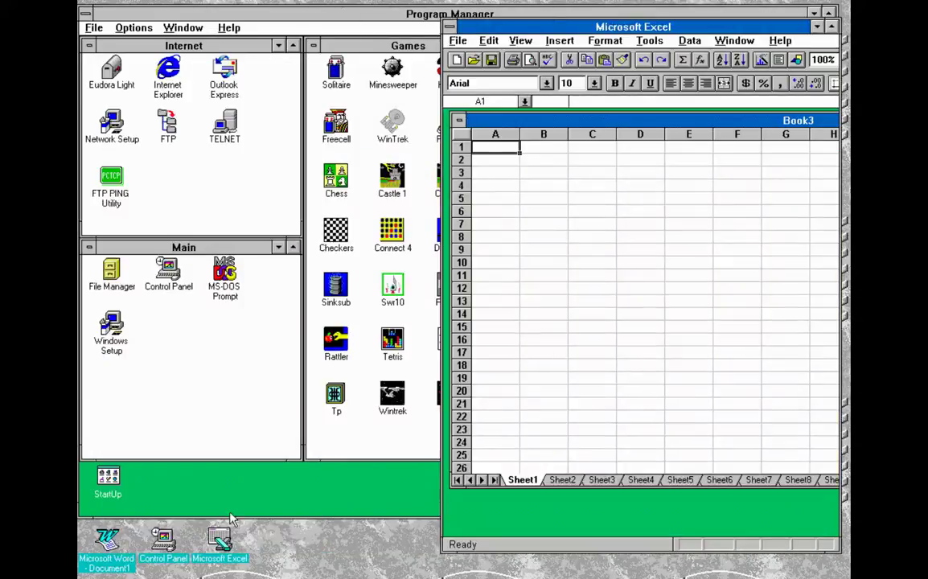
# Restore the first Excel instance, fit it beside the Book3 window on the left half of the desktop, and minimize both instances.
pyautogui.doubleClick(215, 542)
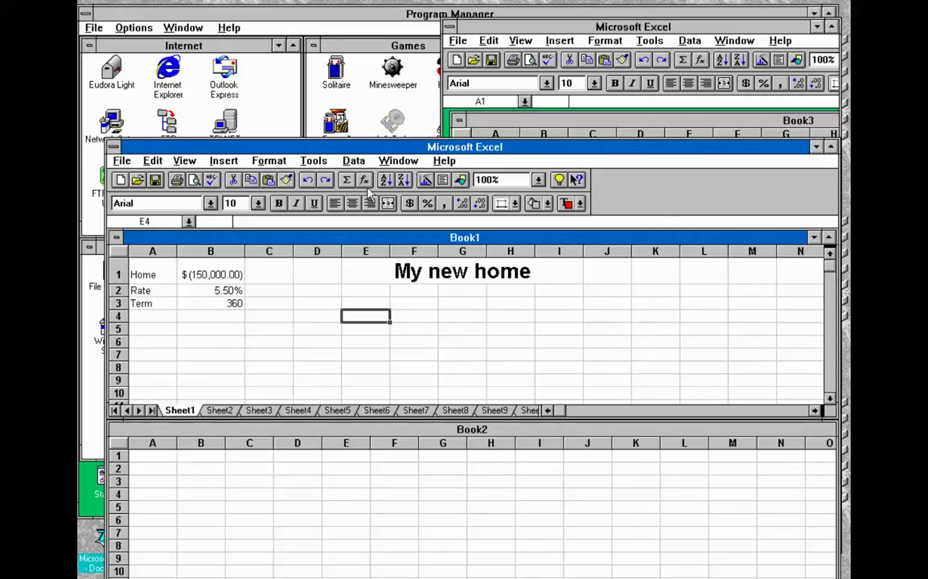
pyautogui.moveTo(378, 145); pyautogui.dragTo(349, 16)
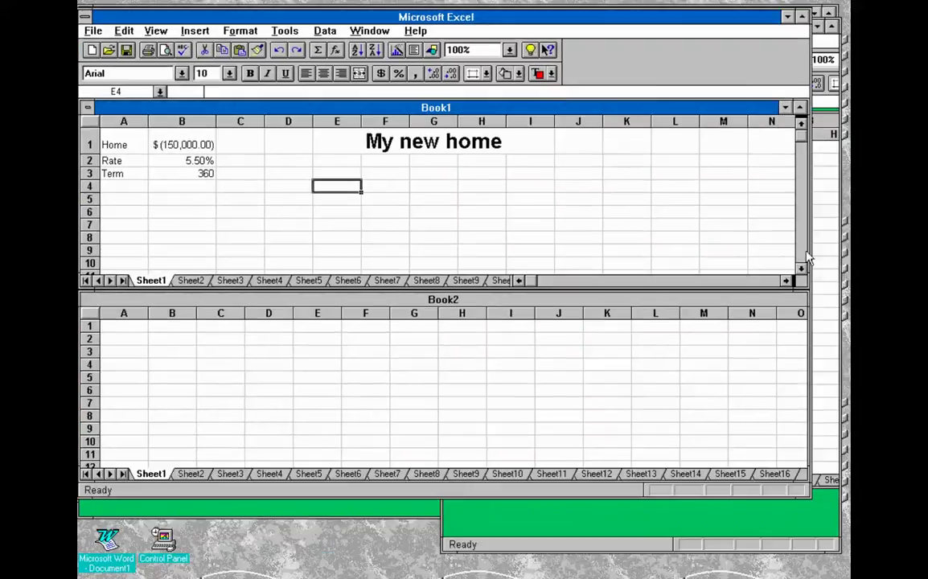
pyautogui.moveTo(809, 251); pyautogui.dragTo(414, 241)
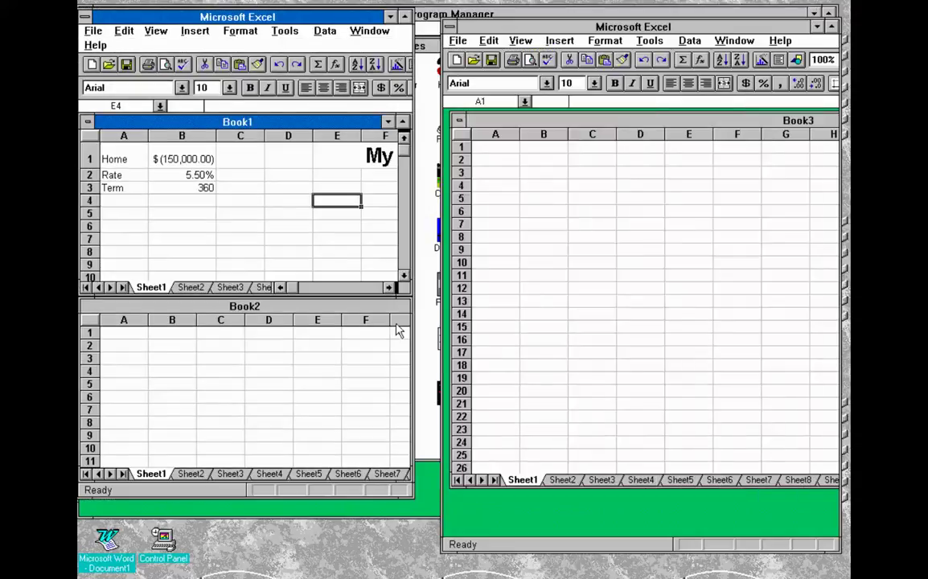
pyautogui.click(390, 16)
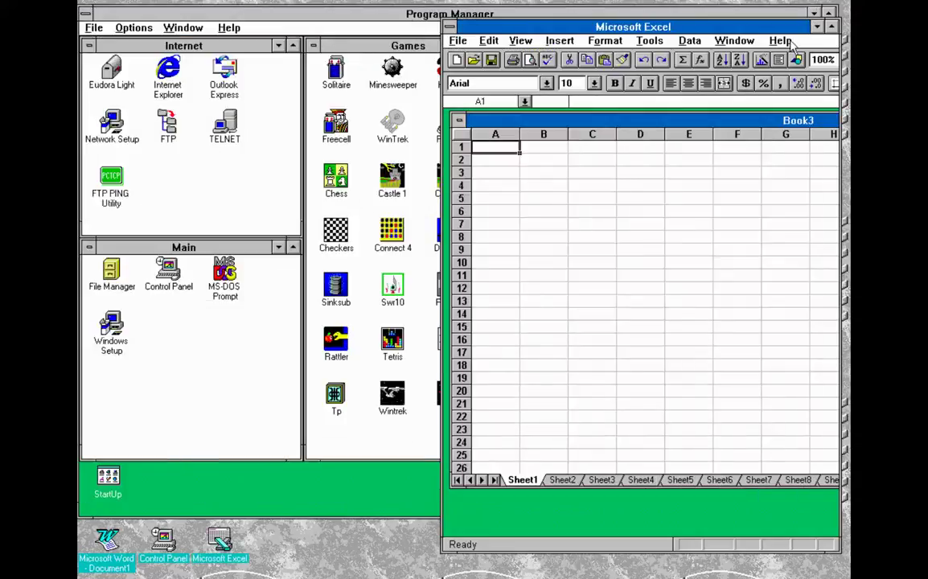
pyautogui.click(817, 27)
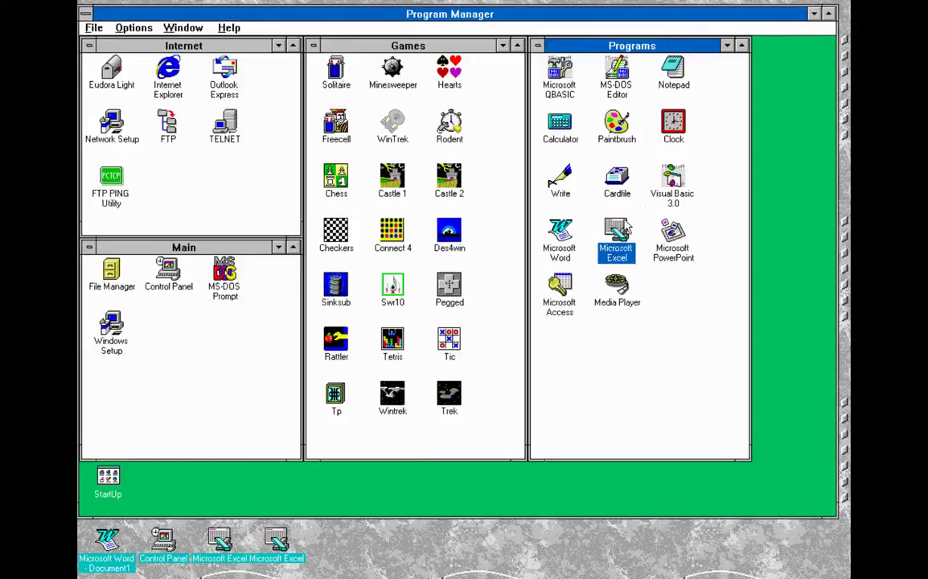
# Switch to Visual Basic 3.0 and draw a command button of about 3015 × 1815 in the upper part of Form1.
pyautogui.doubleClick(673, 187)
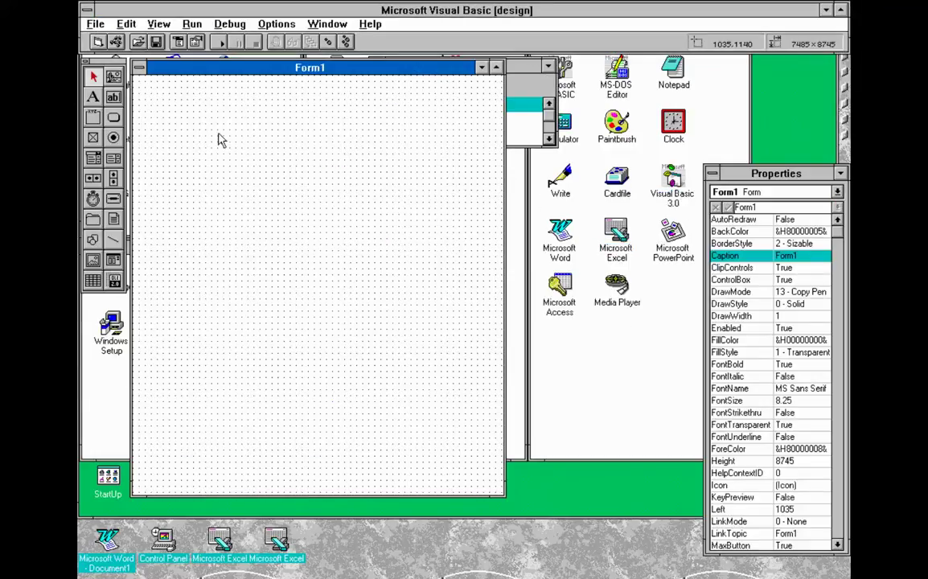
pyautogui.click(114, 118)
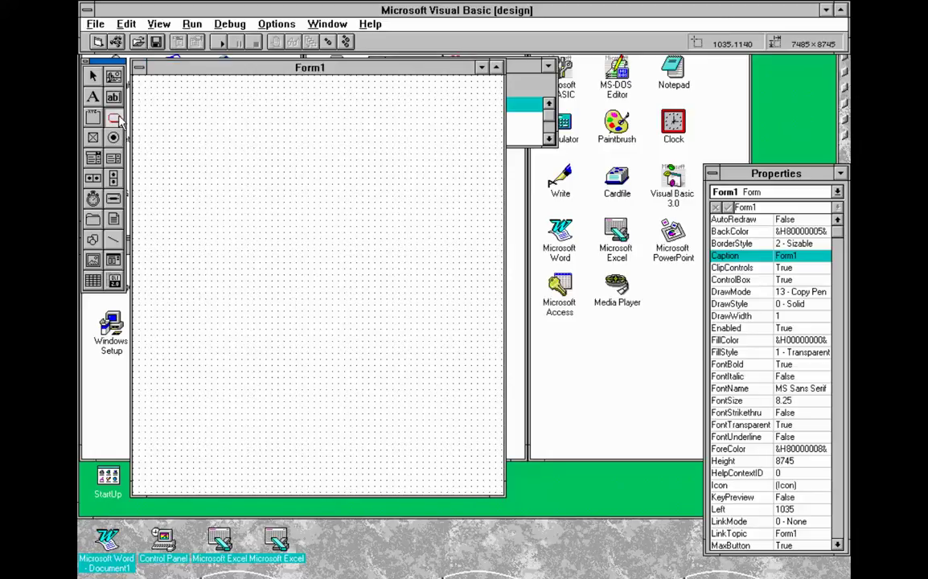
pyautogui.moveTo(242, 148); pyautogui.dragTo(393, 238)
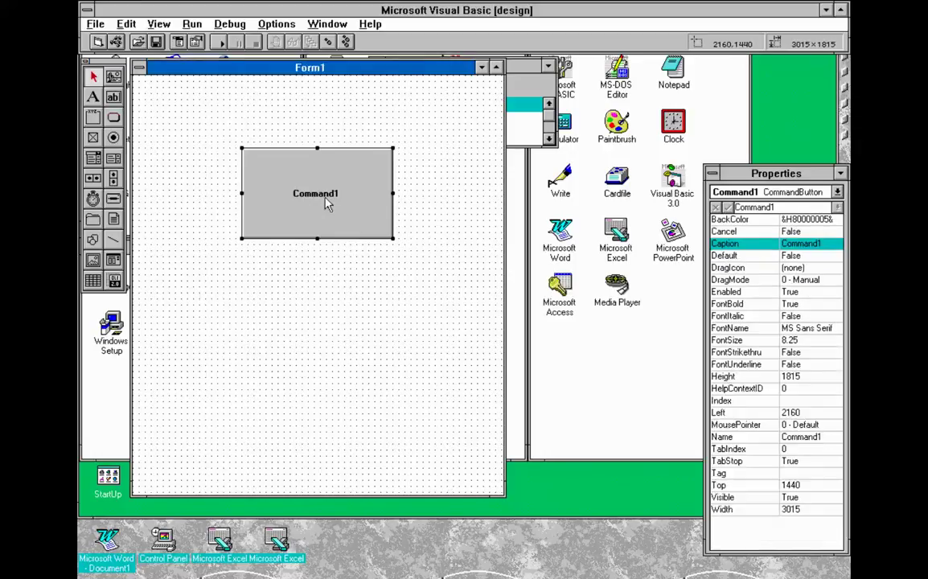
# Enter the code Messagebox.Show("Hello World!!") in the Command1 button's Click procedure.
pyautogui.doubleClick(325, 203)
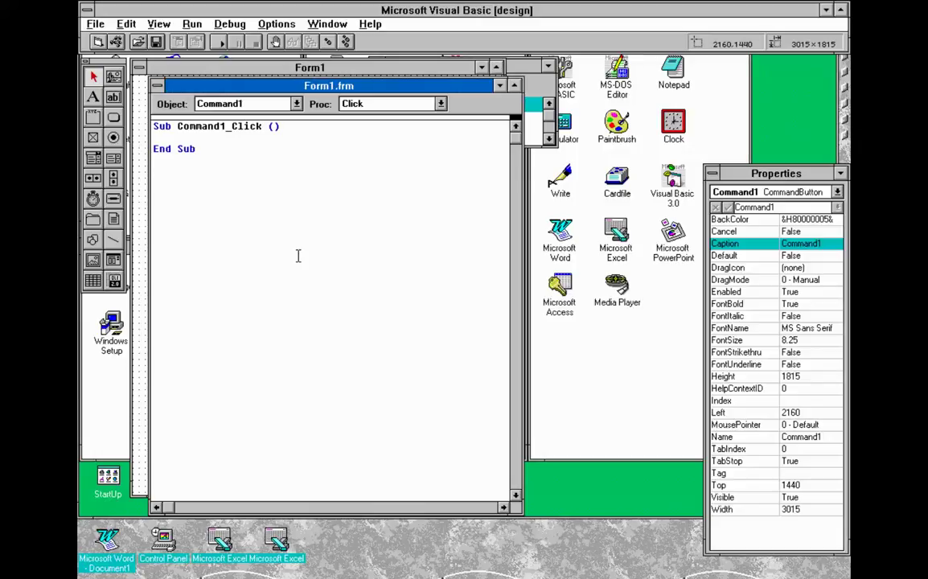
pyautogui.write('Messagebox.Show(')
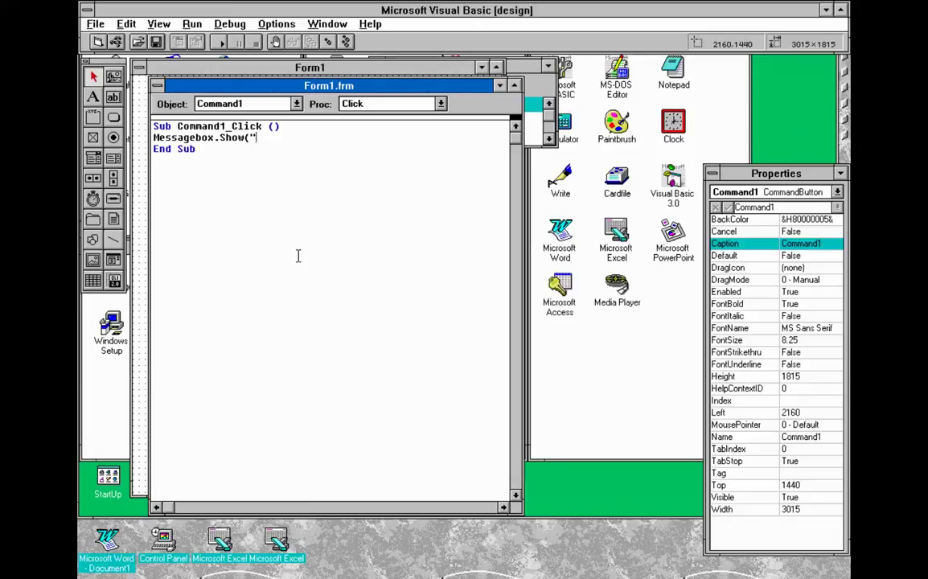
pyautogui.write('Hello World!!')
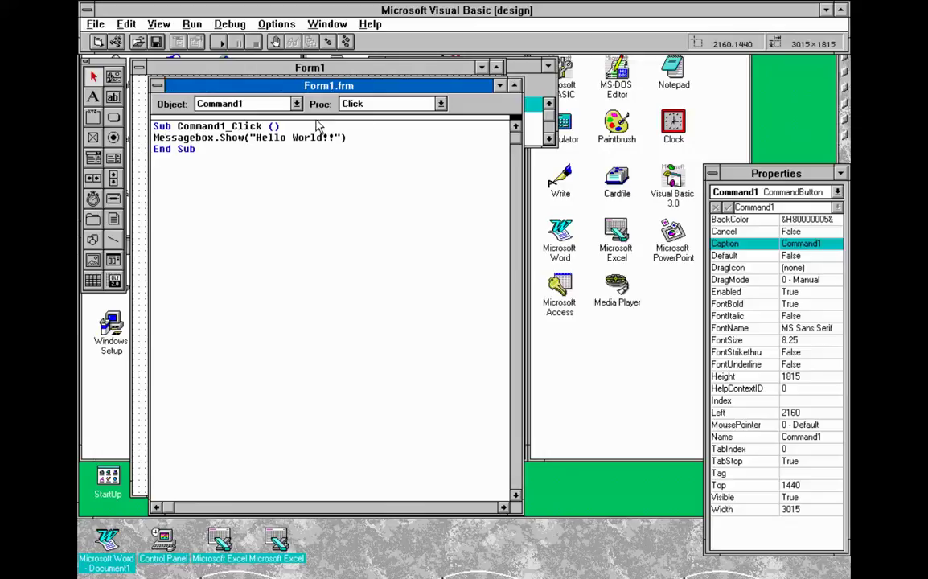
pyautogui.doubleClick(219, 137)
pyautogui.click(227, 140)
pyautogui.click(303, 161)
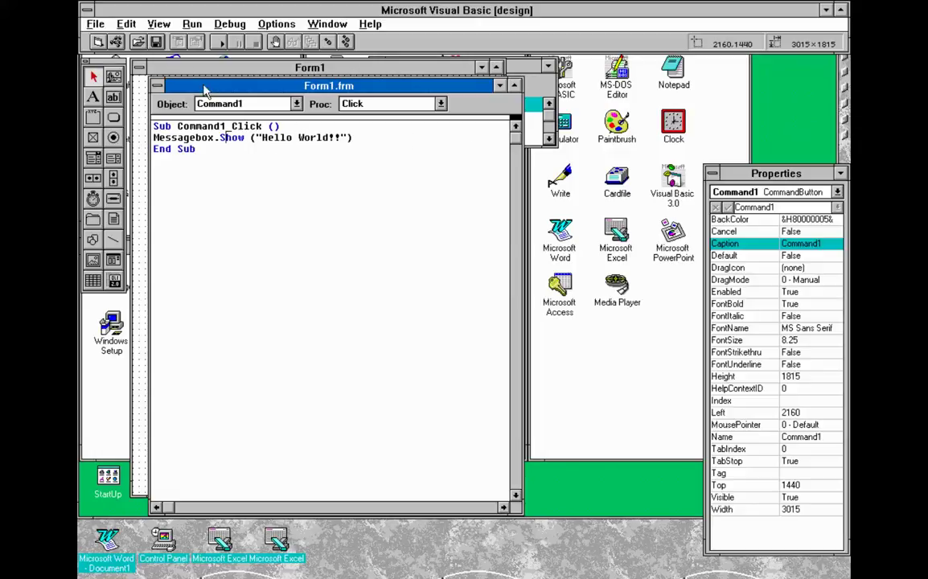
# Close the code window, try to run the program, and dismiss the message to get back to the code.
pyautogui.click(160, 86)
pyautogui.click(169, 171)
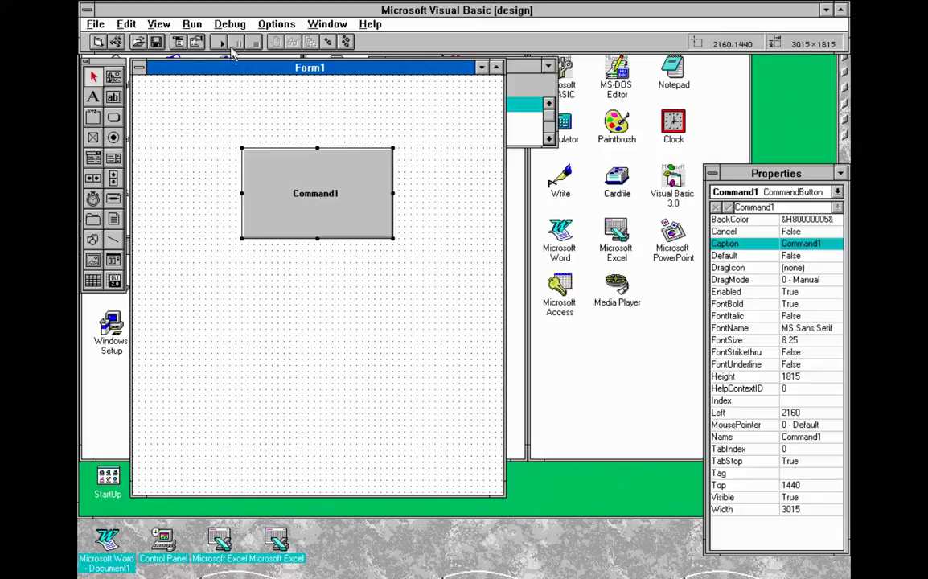
pyautogui.click(224, 43)
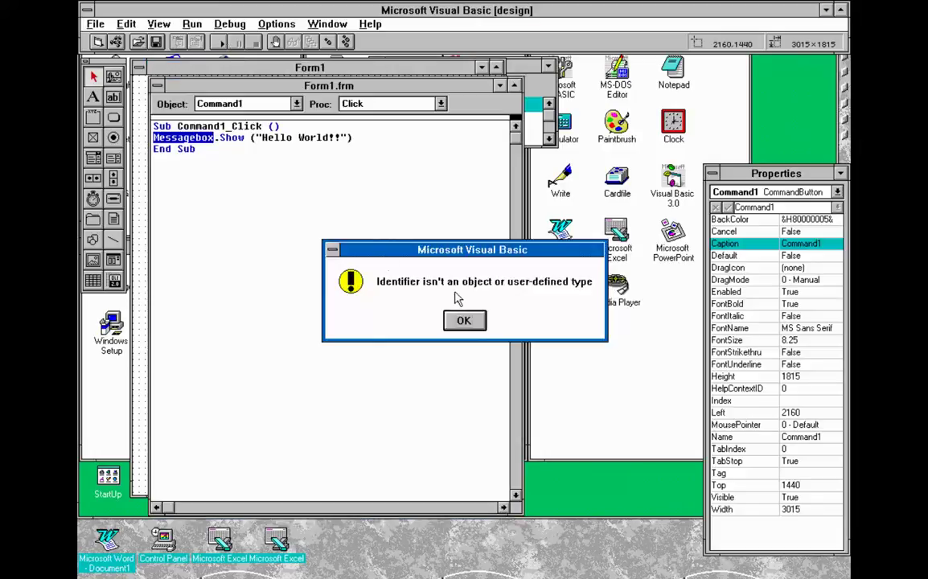
pyautogui.click(464, 321)
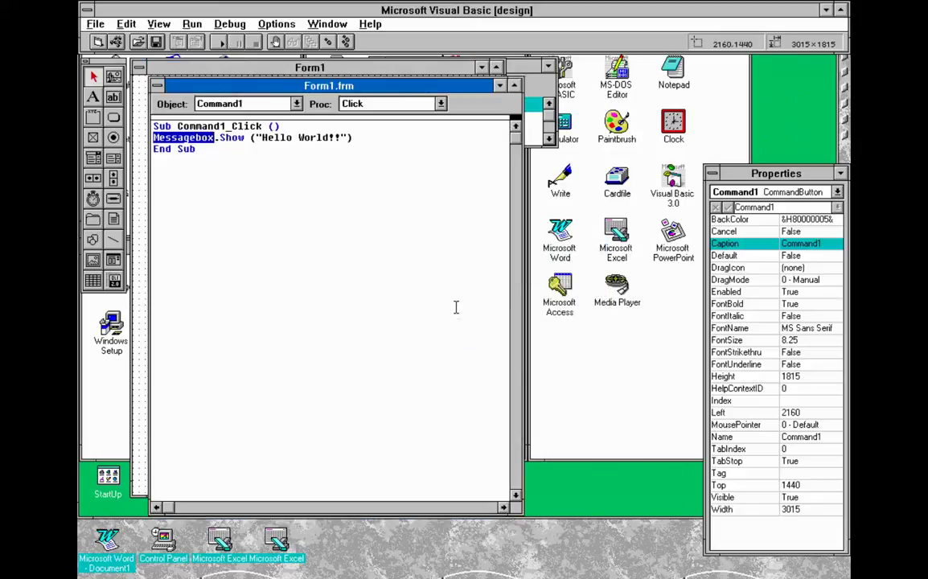
pyautogui.click(215, 149)
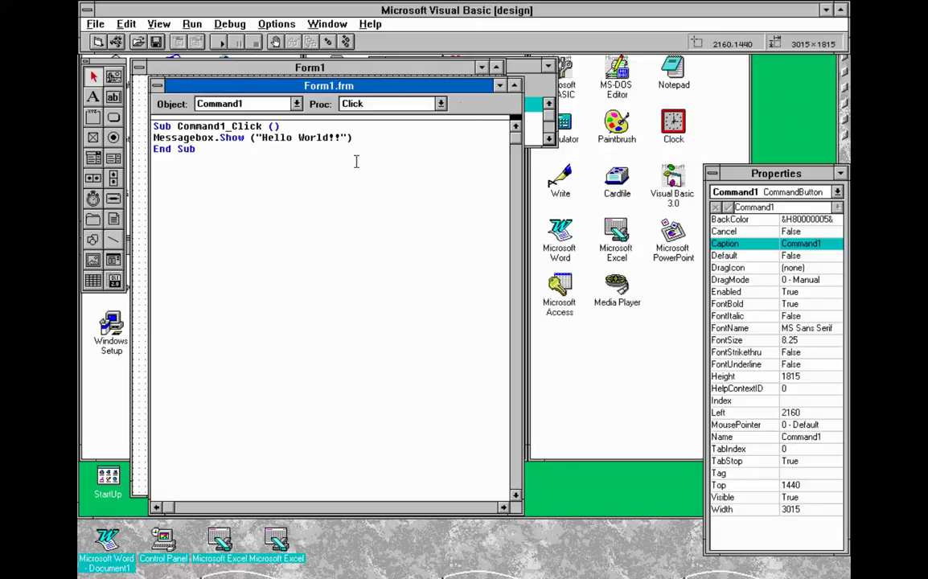
# Close the Form1 code window, nudge the form slightly up, and minimize Visual Basic to return to Program Manager.
pyautogui.click(155, 85)
pyautogui.click(172, 169)
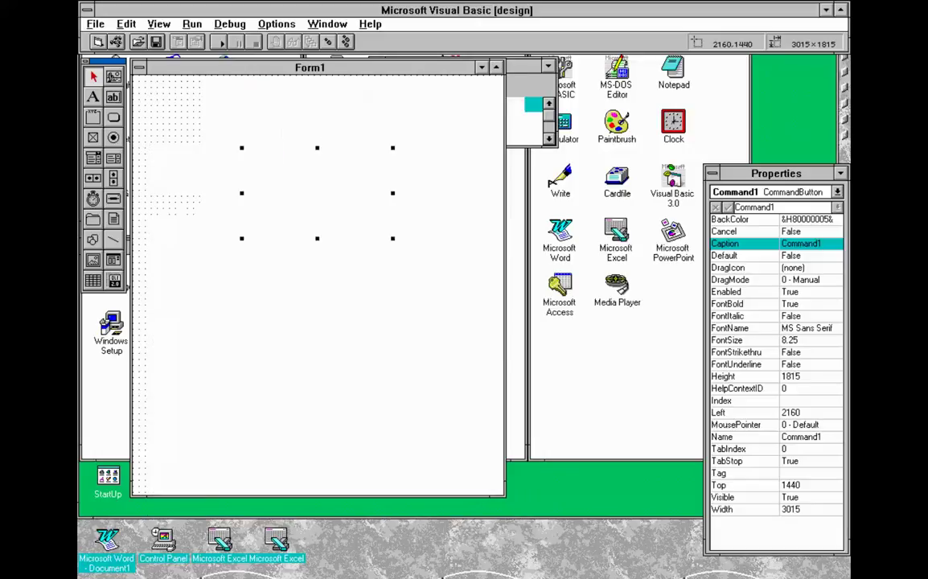
pyautogui.moveTo(322, 69)
pyautogui.mouseDown()
pyautogui.moveTo(361, 77)
pyautogui.moveTo(323, 68)
pyautogui.mouseUp()
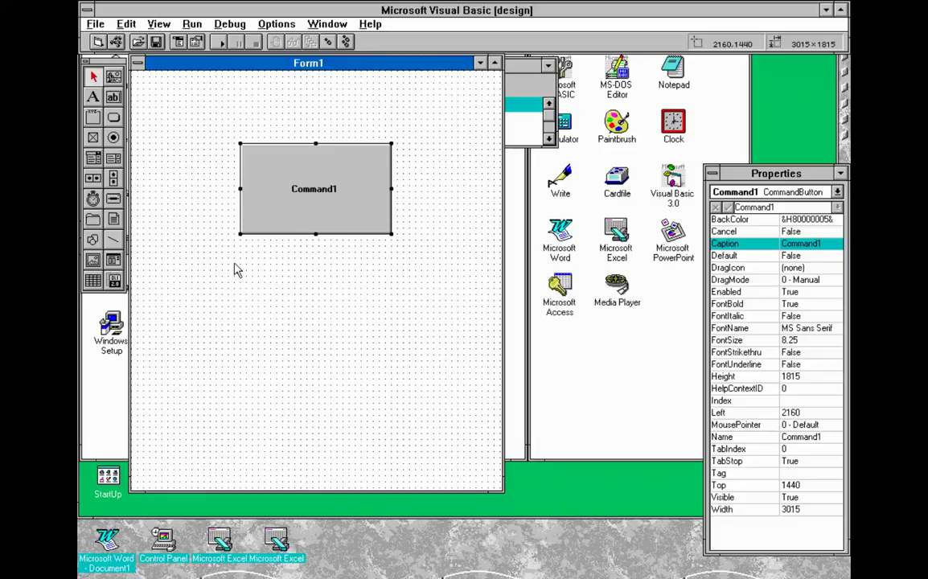
pyautogui.click(678, 14)
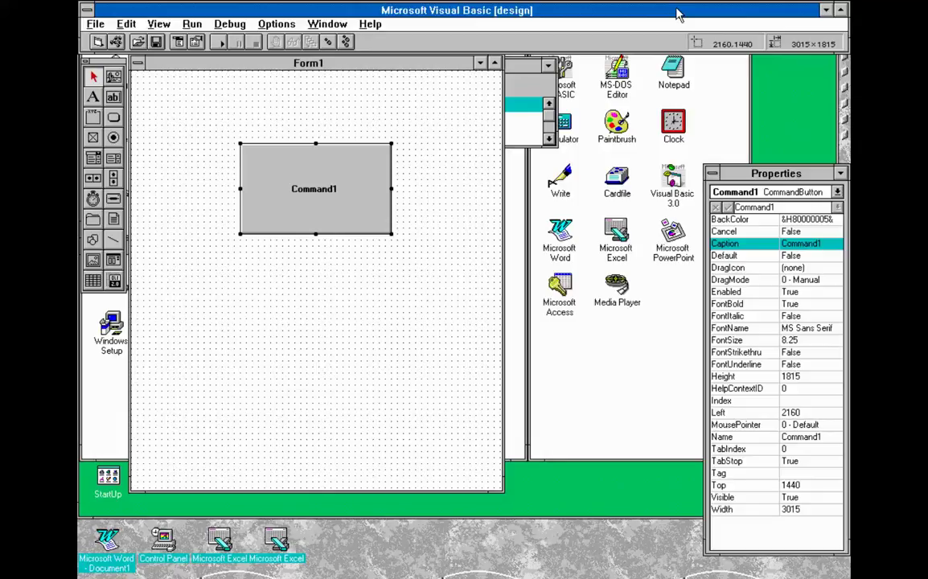
pyautogui.moveTo(418, 3)
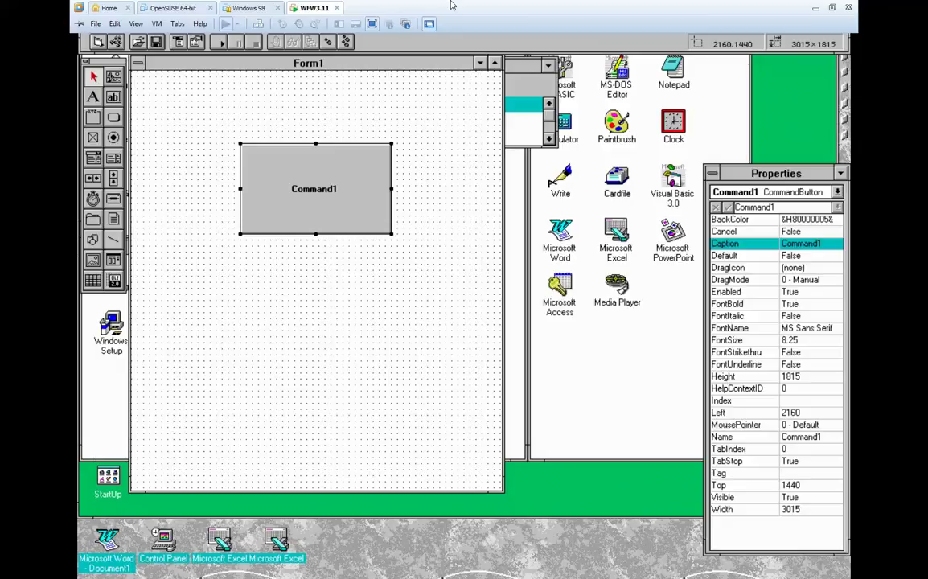
pyautogui.click(423, 131)
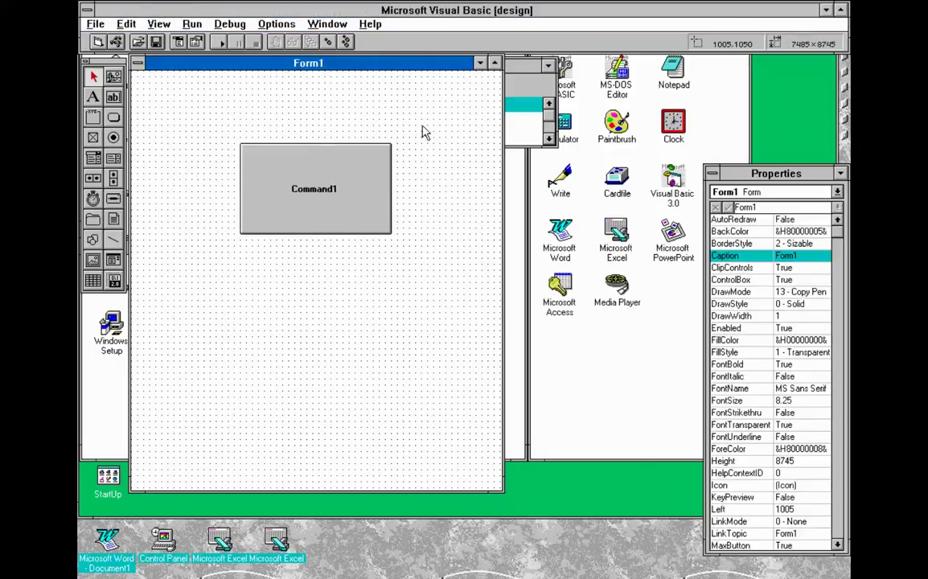
pyautogui.click(828, 10)
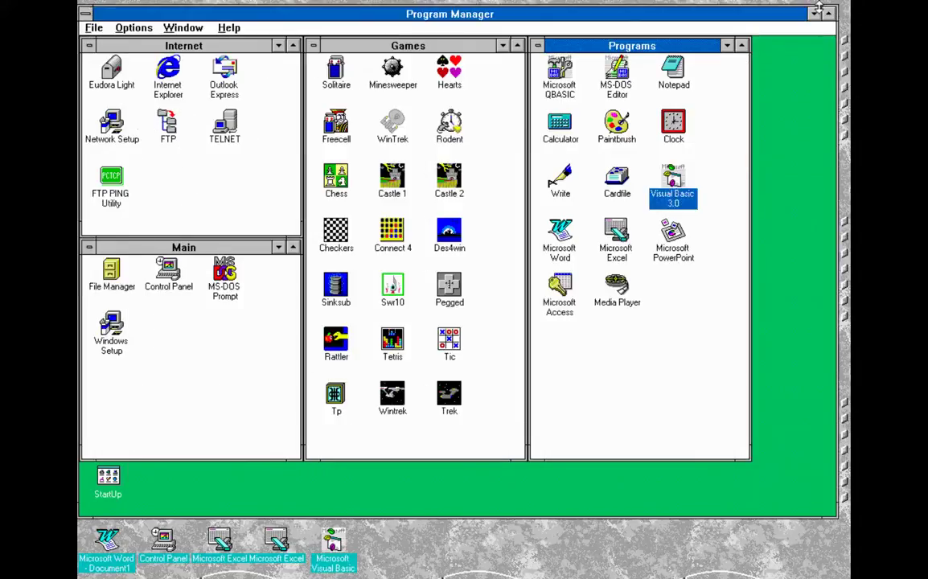
# Launch Castle 1 from the Games group and load the saved game end.cwg.
pyautogui.click(394, 181)
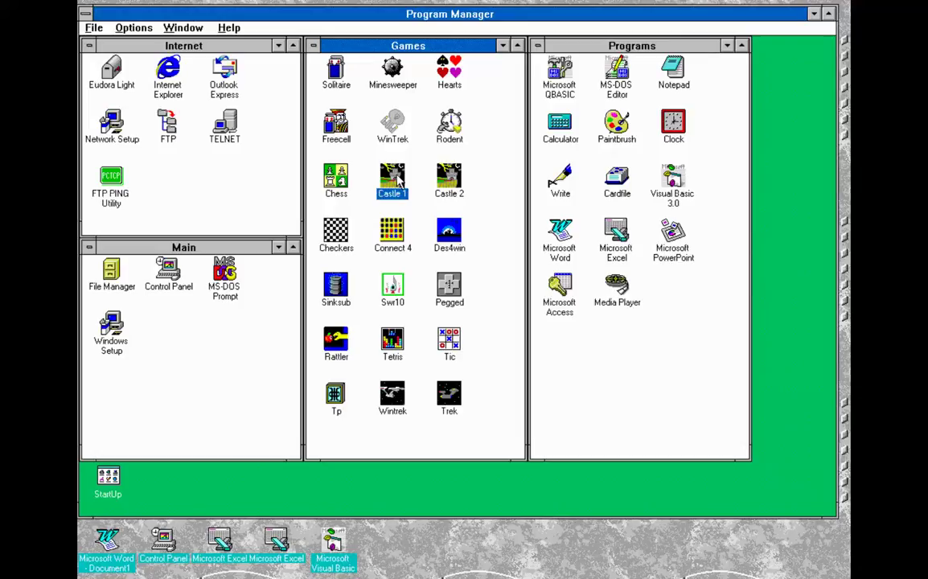
pyautogui.doubleClick(396, 179)
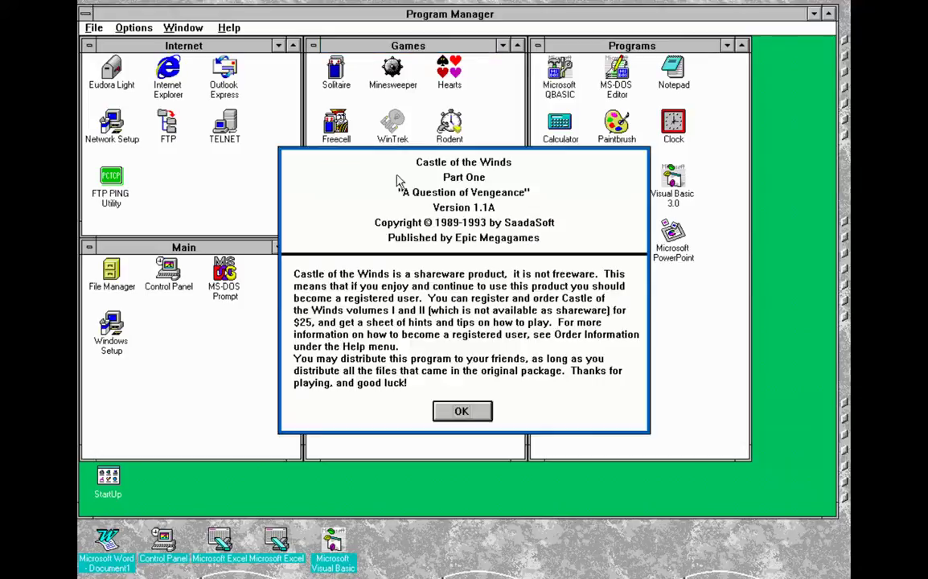
pyautogui.click(460, 409)
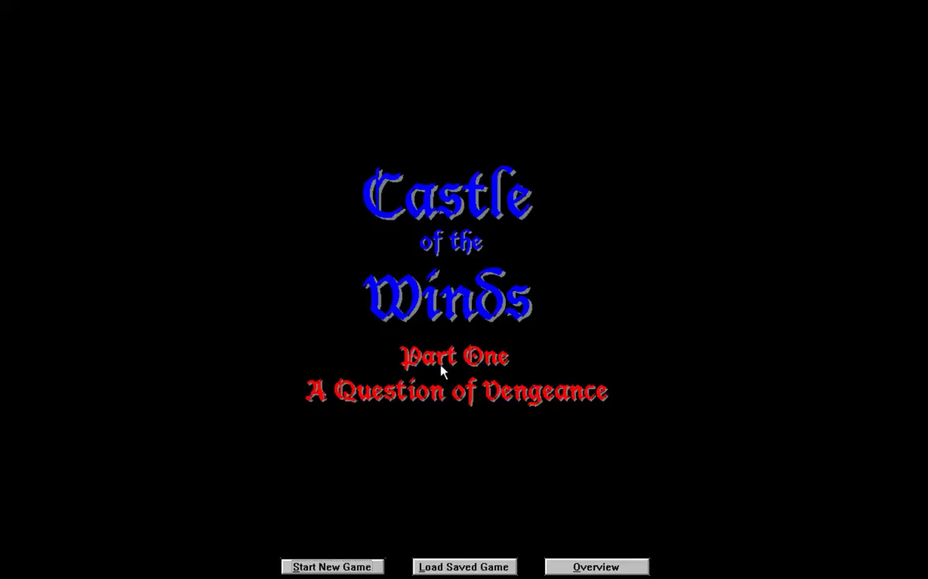
pyautogui.click(460, 568)
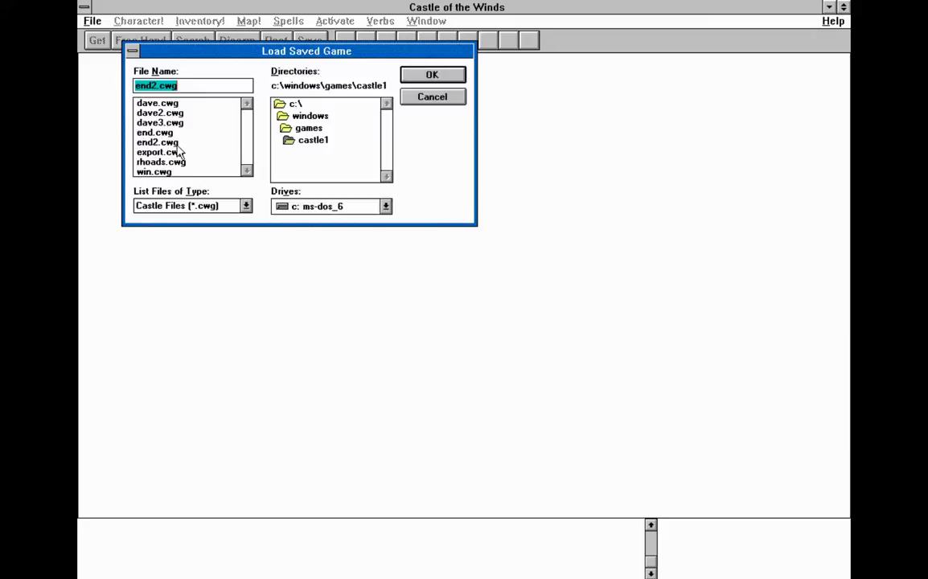
pyautogui.click(157, 133)
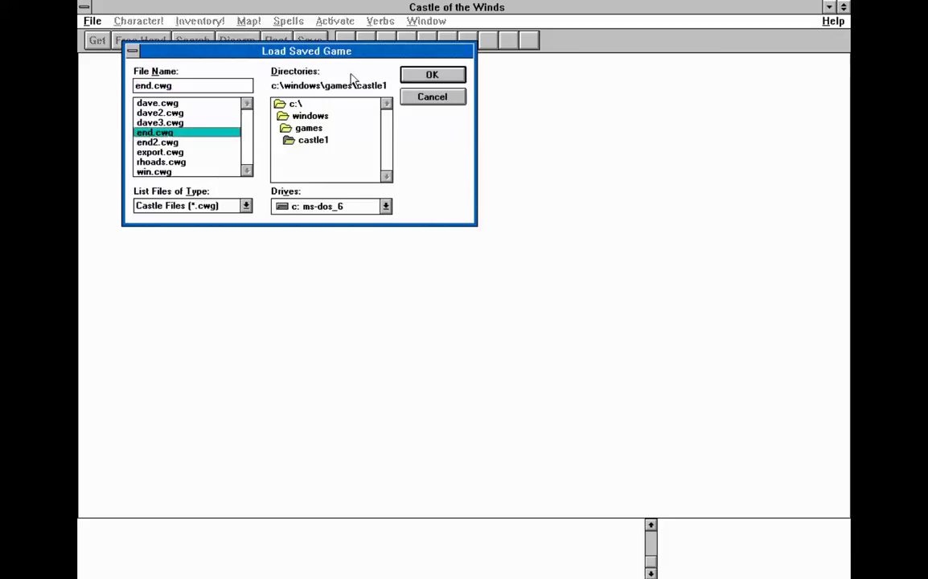
pyautogui.click(430, 75)
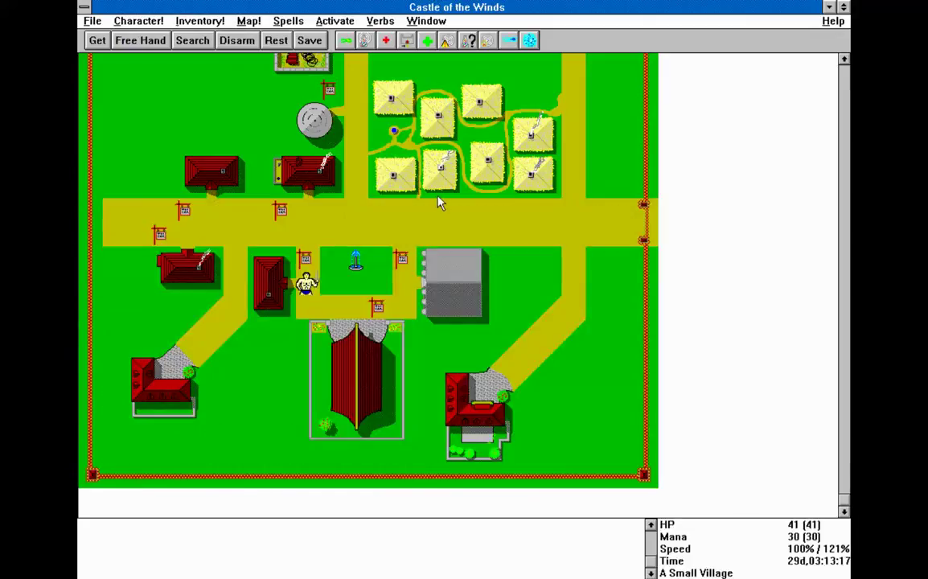
# Walk the character north into the weapon shop across the road, and exit back to the village.
pyautogui.press('Up')
pyautogui.press('Up')
pyautogui.press('Up')
pyautogui.press('Up')
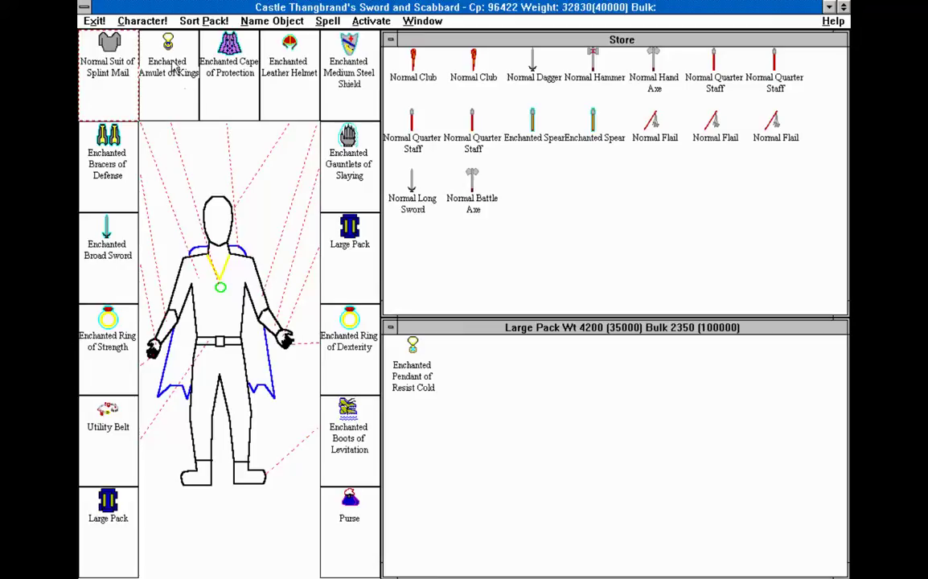
pyautogui.click(101, 24)
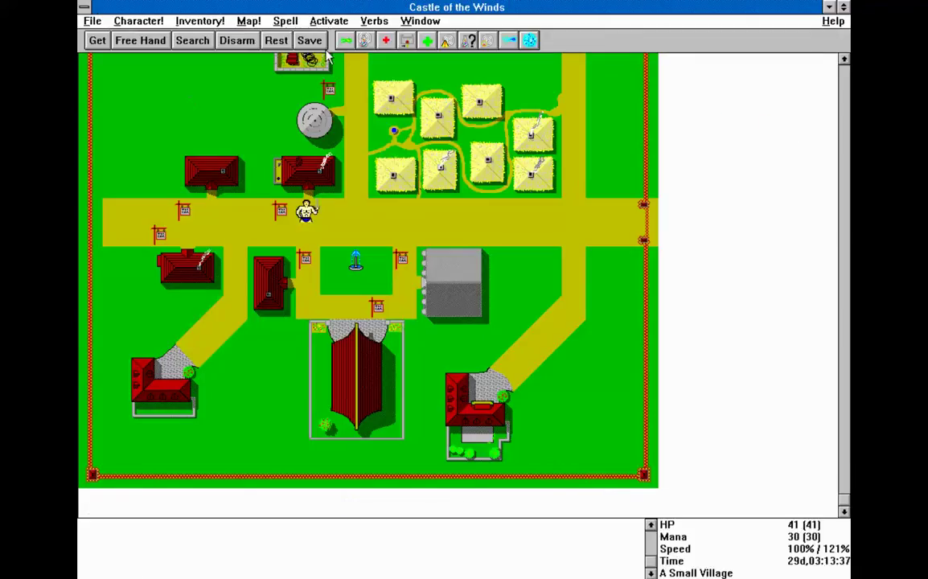
# Minimize Castle of the Winds to return to Program Manager and select the Castle 2 program item.
pyautogui.click(95, 23)
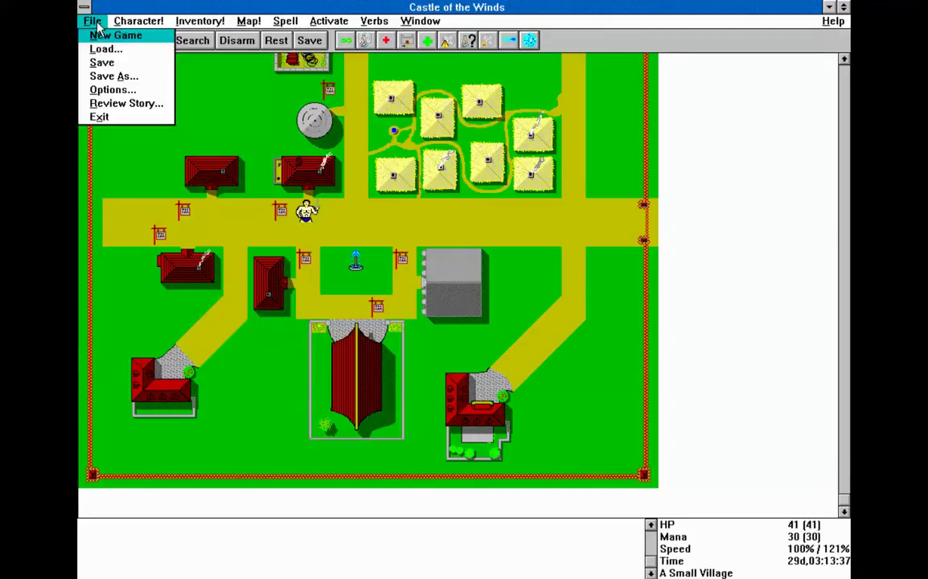
pyautogui.click(337, 6)
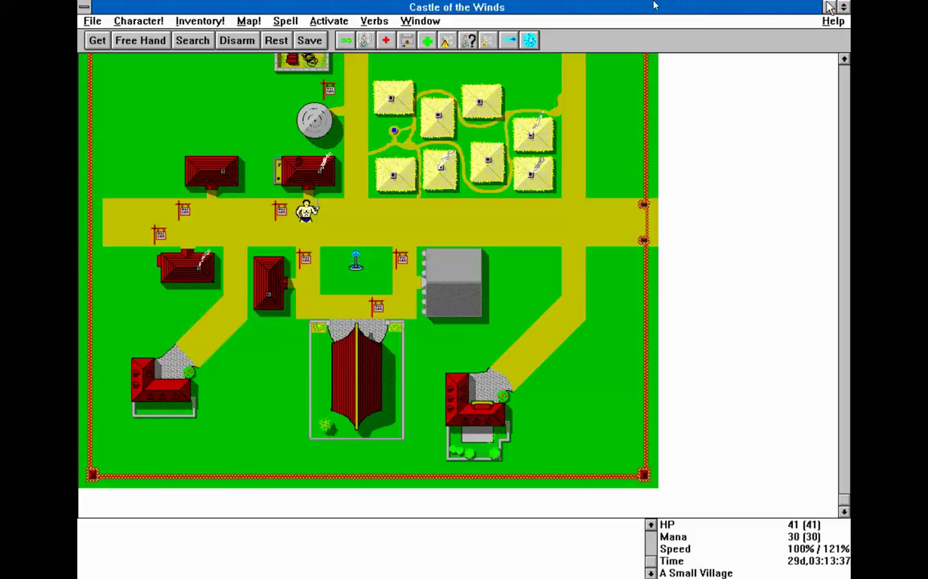
pyautogui.moveTo(654, 2)
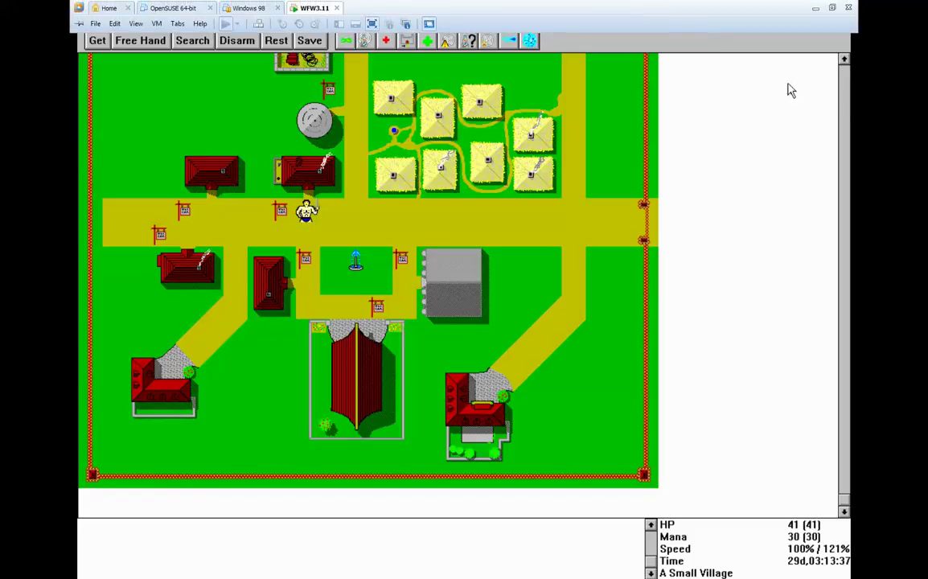
pyautogui.click(830, 8)
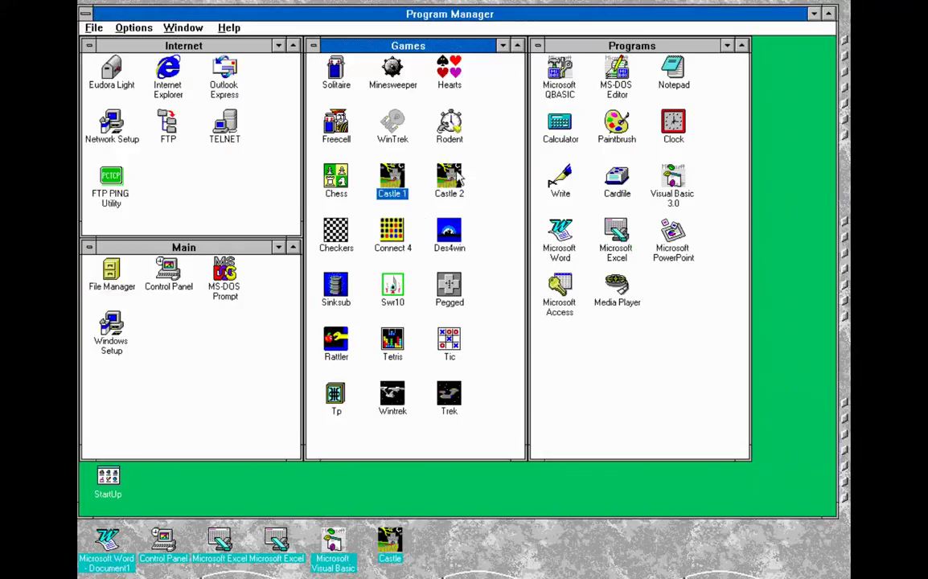
pyautogui.click(456, 173)
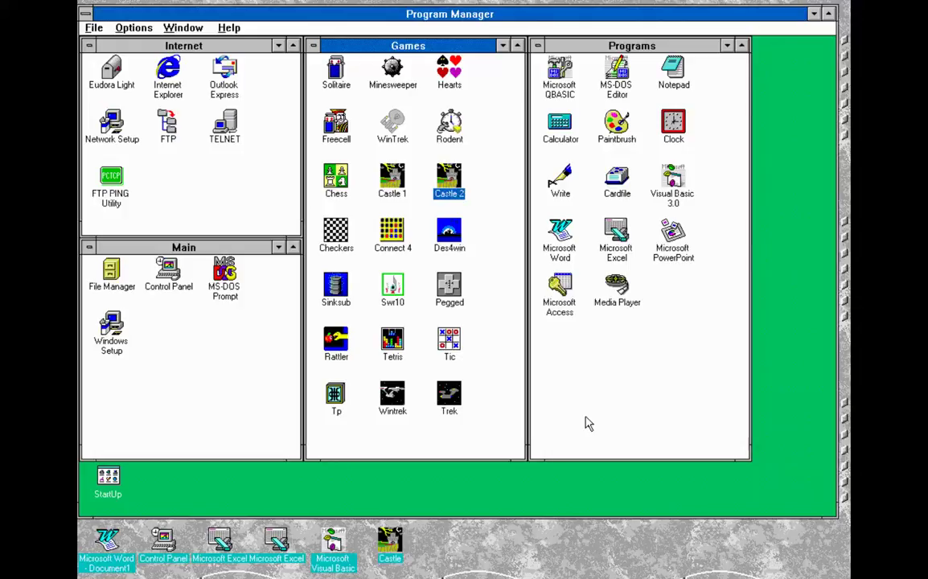
# Cycle through the running programs to bring up Word and Excel, and minimize both windows again.
pyautogui.hotkey('alt', 'Tab')
pyautogui.hotkey('alt', 'Tab')
pyautogui.hotkey('alt', 'Tab')
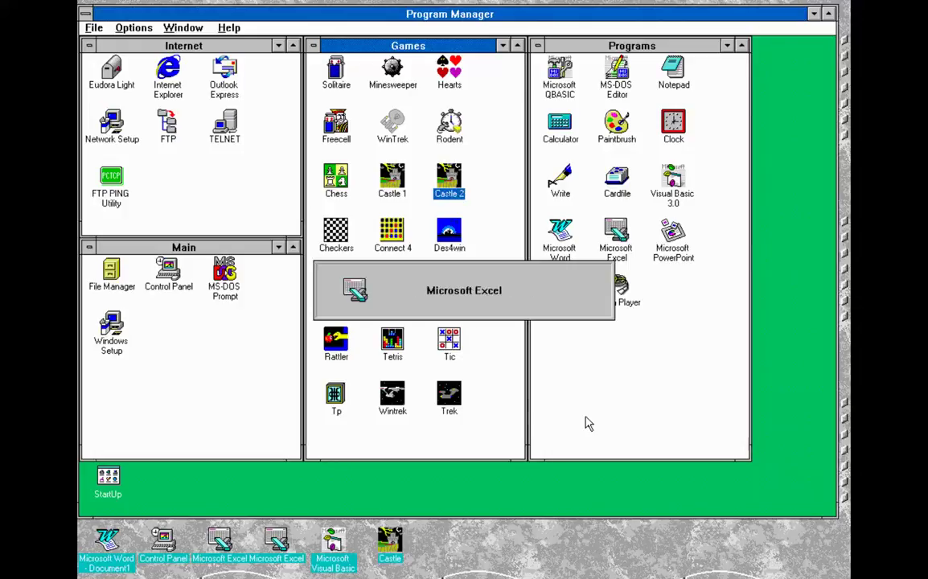
pyautogui.hotkey('alt', 'Tab')
pyautogui.hotkey('alt', 'Tab')
pyautogui.hotkey('alt', 'Tab')
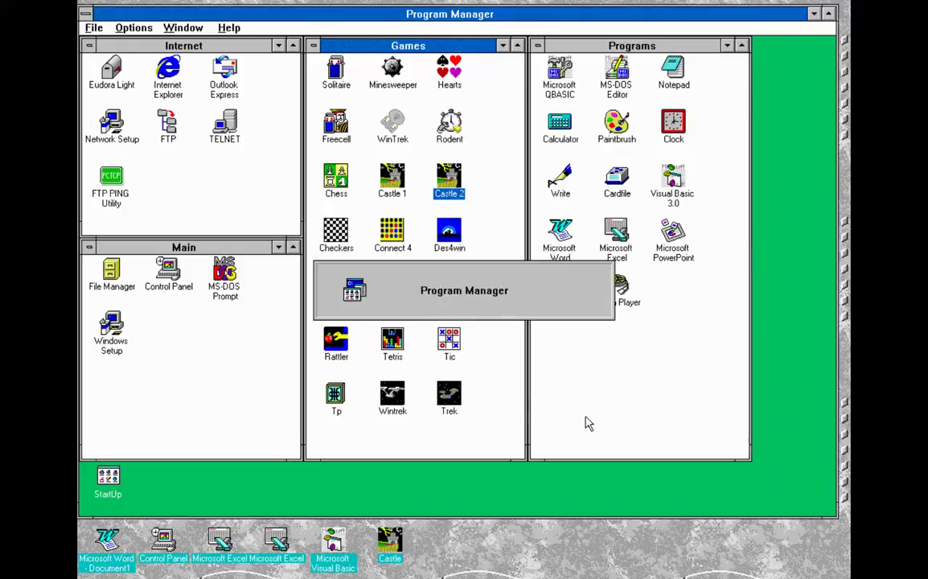
pyautogui.hotkey('alt', 'Tab')
pyautogui.hotkey('alt', 'Tab')
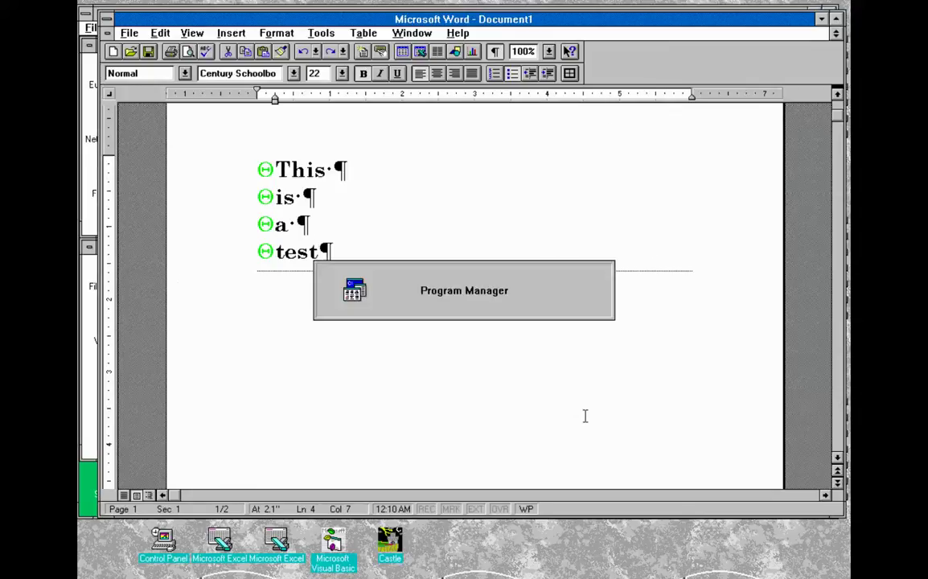
pyautogui.hotkey('alt', 'Tab')
pyautogui.hotkey('alt', 'Tab')
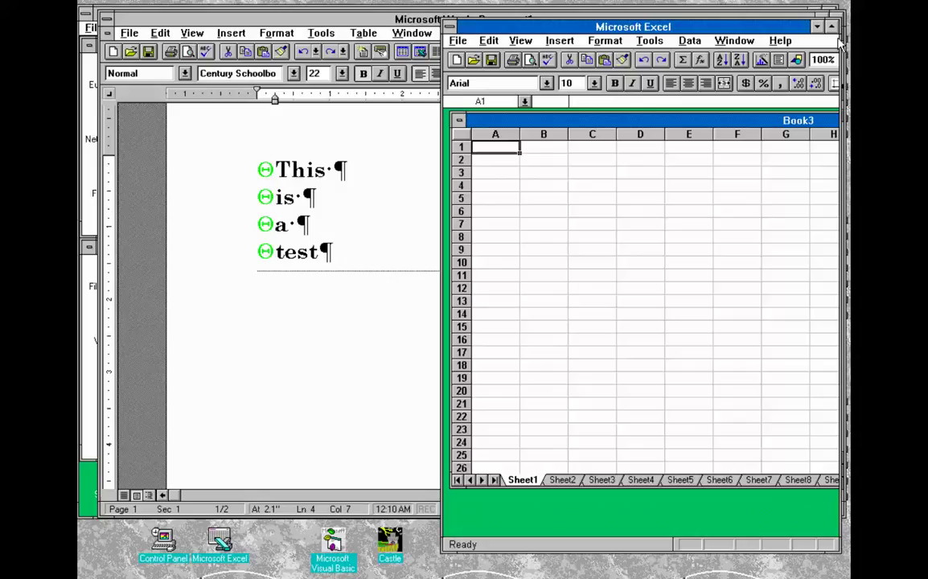
pyautogui.click(819, 27)
pyautogui.click(820, 20)
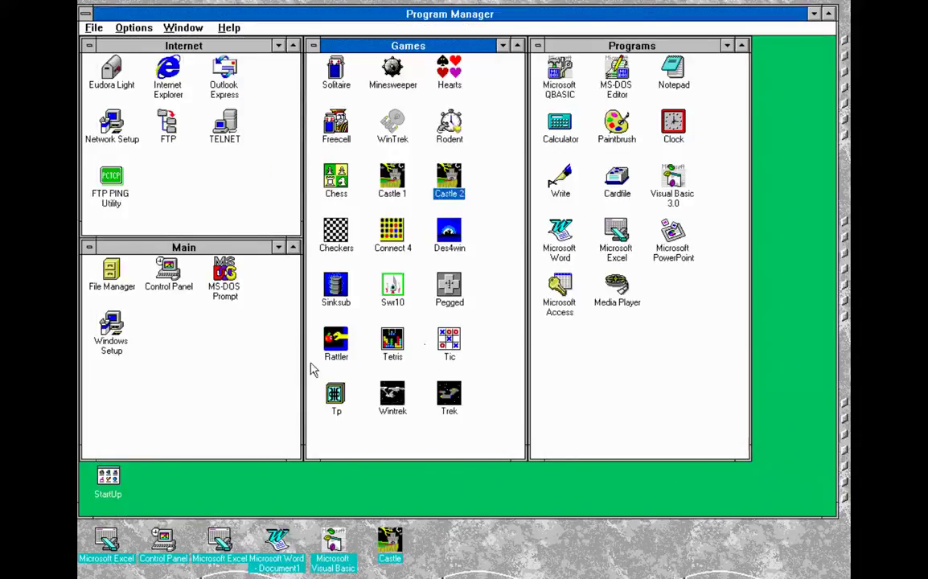
# Examine the C:\32W directory and the file commands available for winhlp32.exe in File Manager, and minimize it.
pyautogui.doubleClick(115, 273)
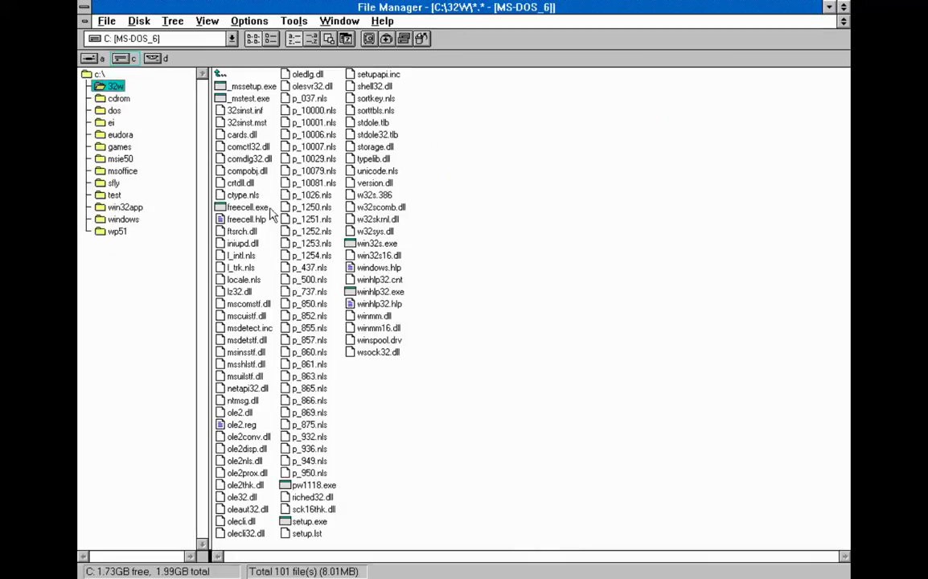
pyautogui.click(351, 292)
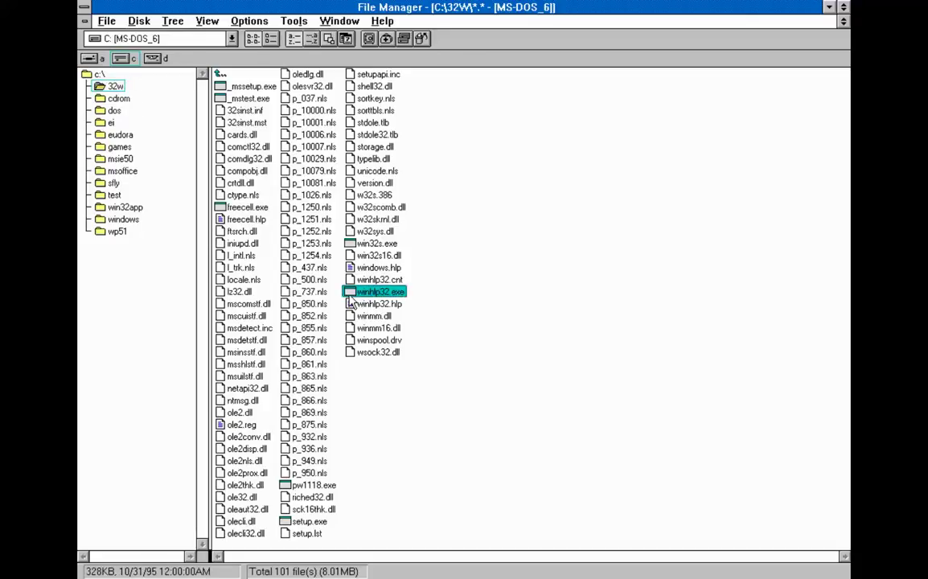
pyautogui.moveTo(351, 298)
pyautogui.mouseDown()
pyautogui.moveTo(244, 207)
pyautogui.moveTo(157, 80)
pyautogui.moveTo(120, 85)
pyautogui.moveTo(88, 58)
pyautogui.moveTo(352, 293)
pyautogui.mouseUp()
pyautogui.click(111, 22)
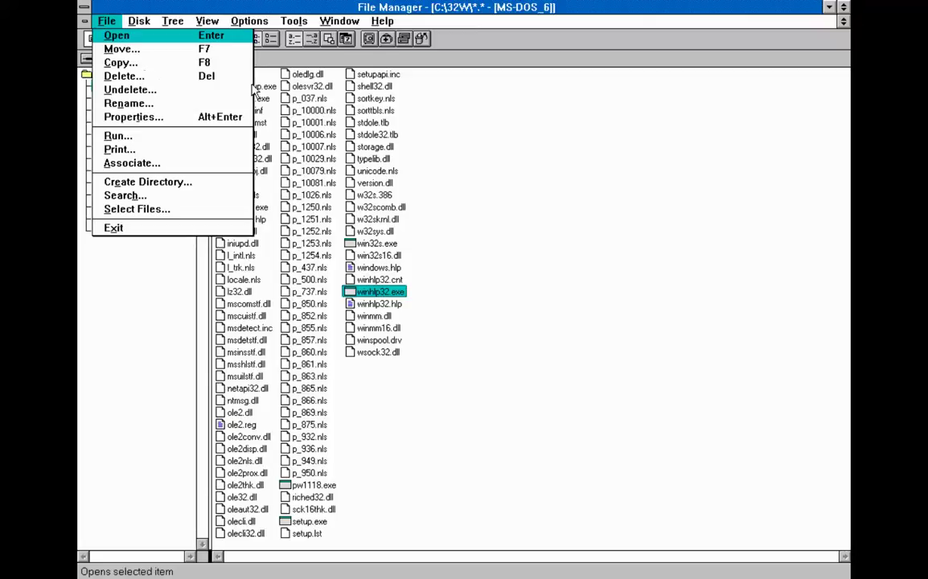
pyautogui.click(496, 378)
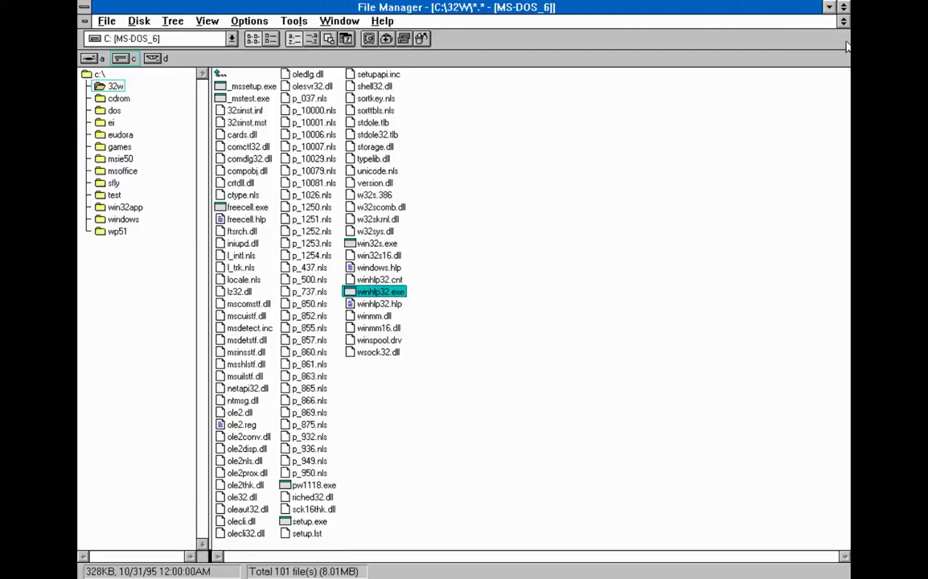
pyautogui.click(829, 7)
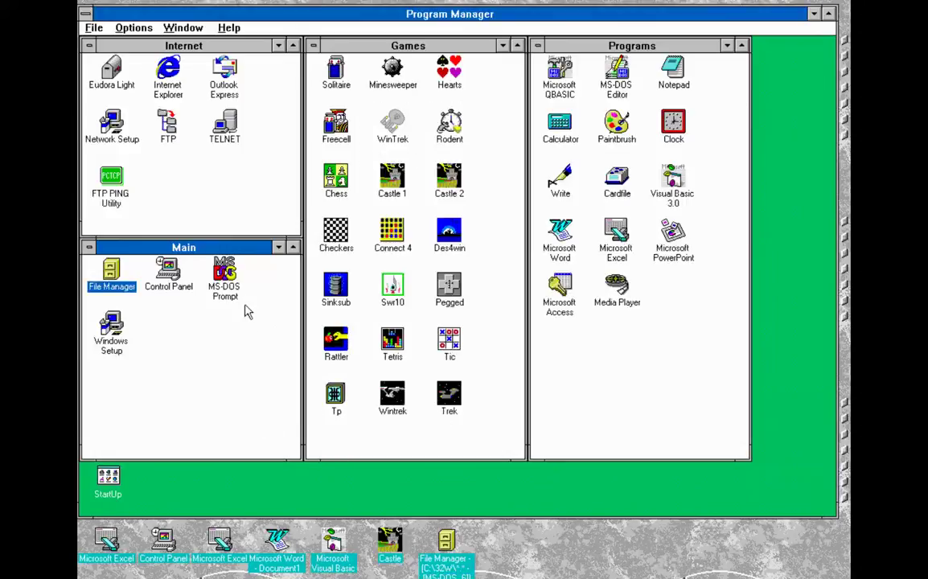
# Try to start Internet Explorer from the Internet group and dismiss the message.
pyautogui.click(156, 63)
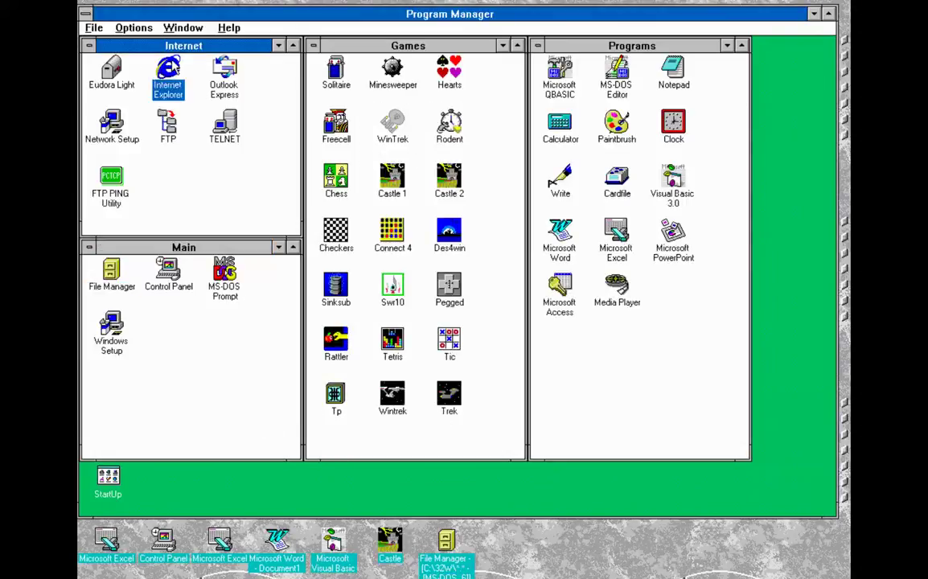
pyautogui.doubleClick(151, 60)
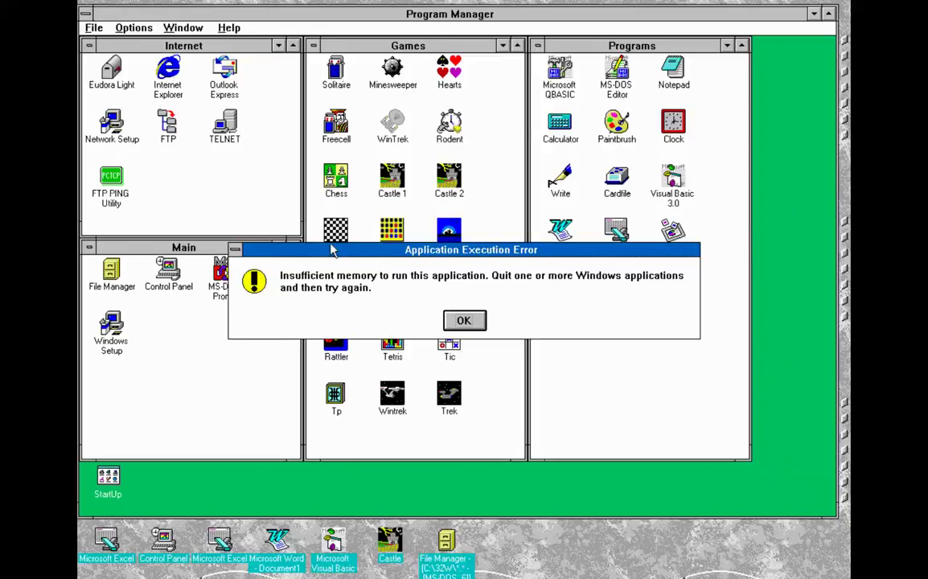
pyautogui.click(470, 321)
# Restore Castle of the Winds and exit it, saving the game.
pyautogui.doubleClick(389, 544)
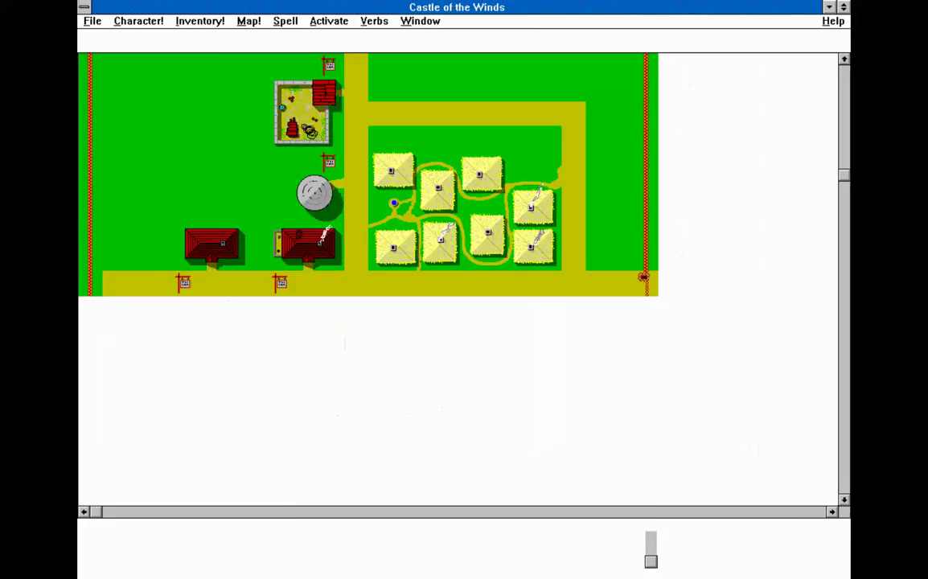
pyautogui.click(83, 21)
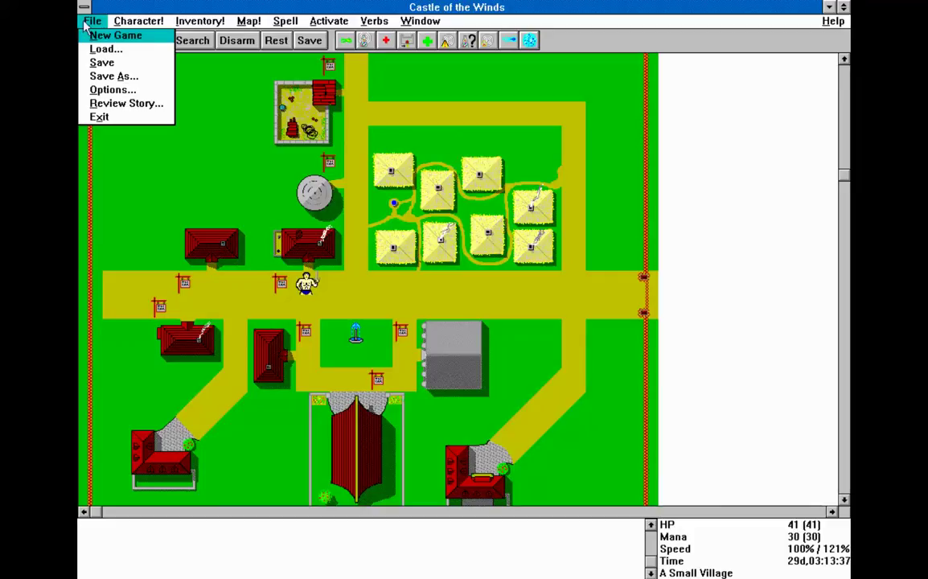
pyautogui.click(99, 117)
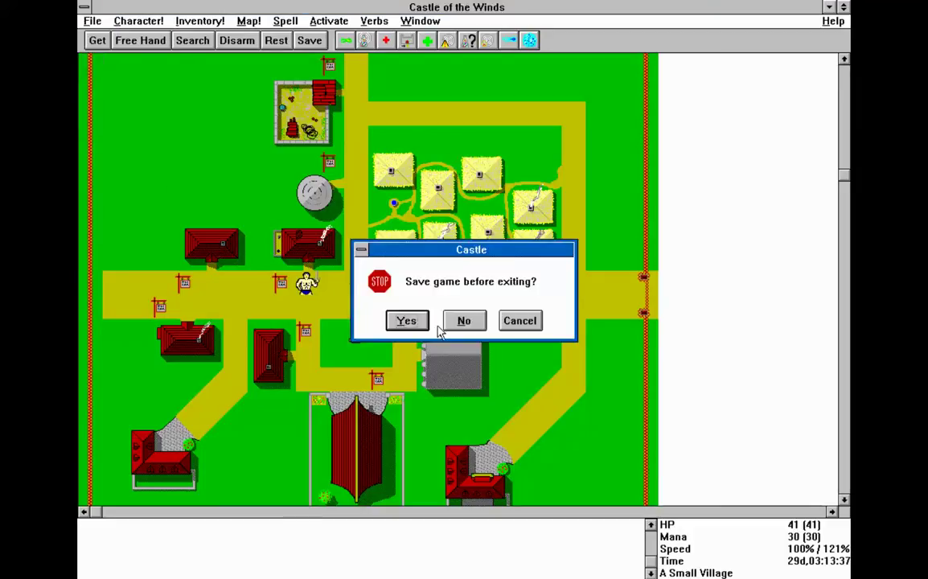
pyautogui.click(406, 320)
# Restore Visual Basic and exit it without saving the changes to Form1.frm.
pyautogui.doubleClick(351, 541)
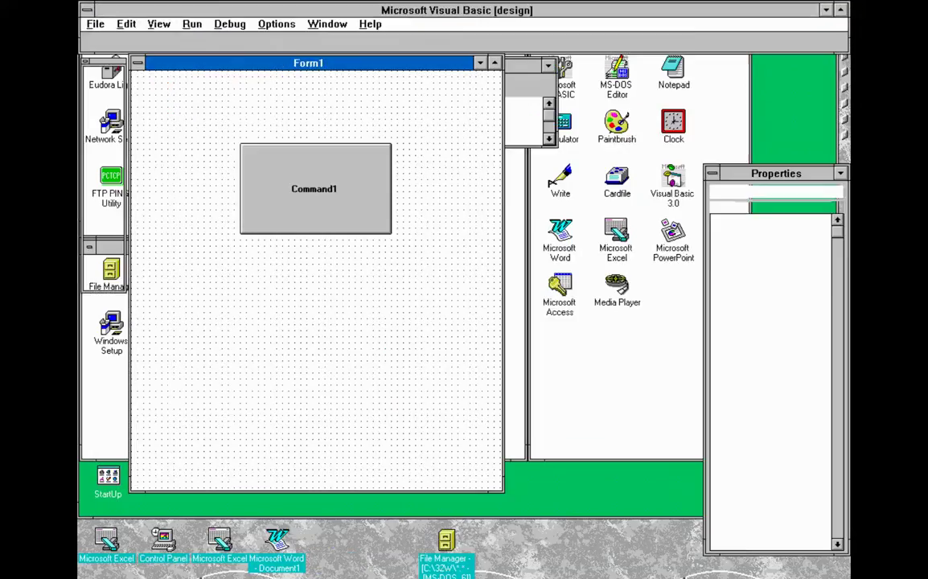
pyautogui.click(96, 24)
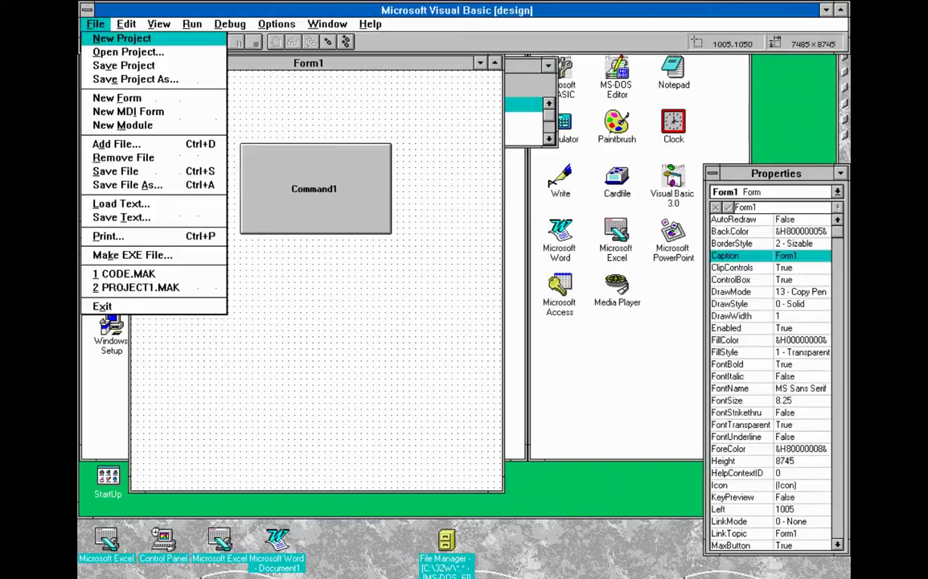
pyautogui.click(137, 305)
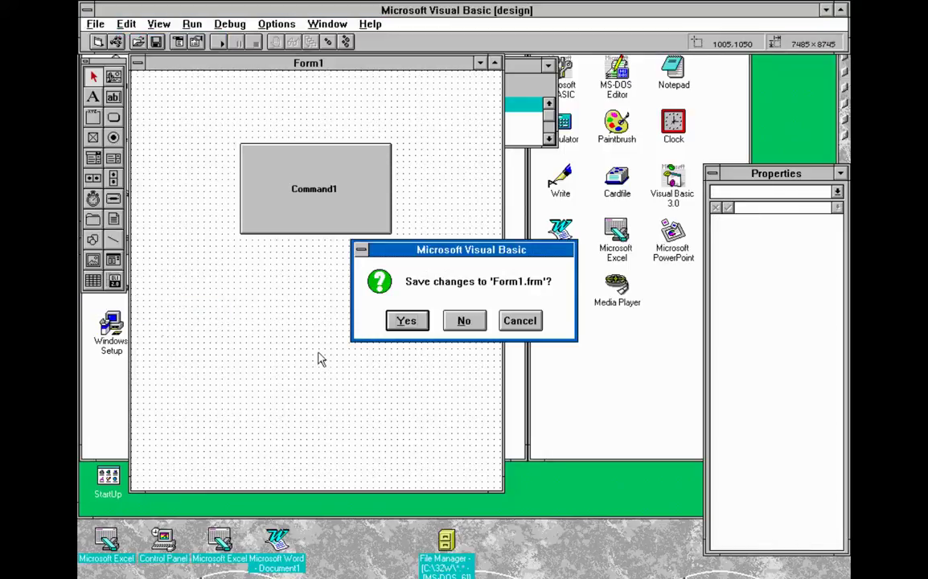
pyautogui.click(463, 322)
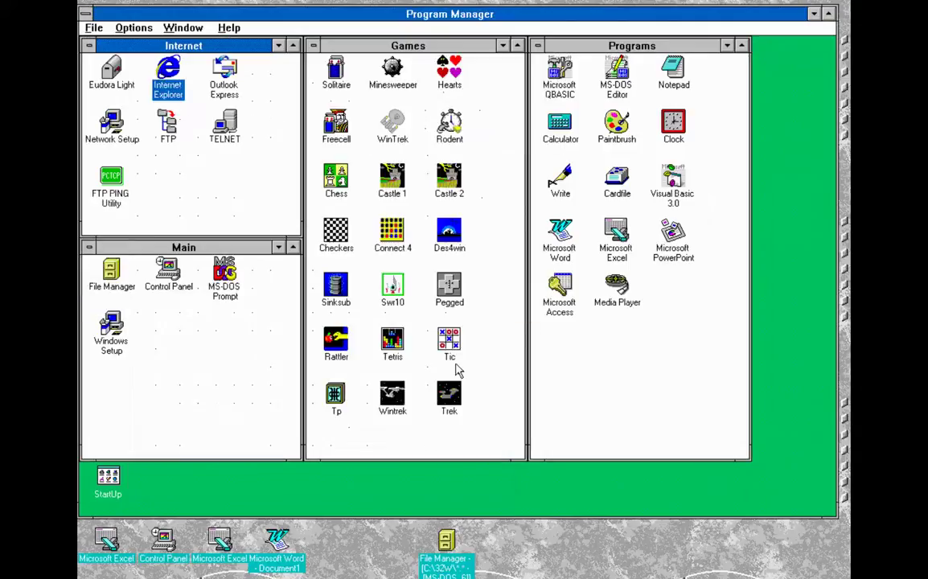
# Exit the minimized File Manager and start Internet Explorer from the Internet group.
pyautogui.doubleClick(451, 555)
pyautogui.click(106, 21)
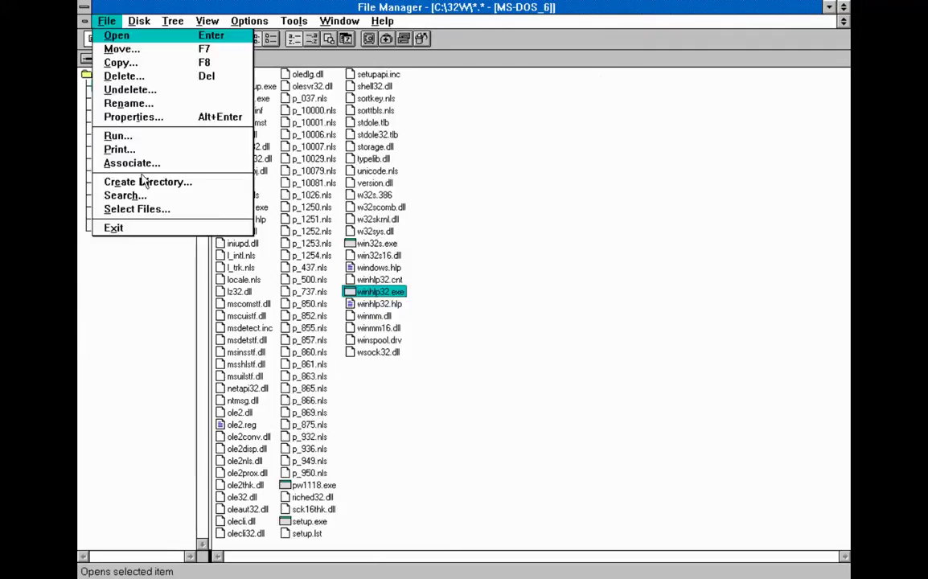
pyautogui.click(116, 208)
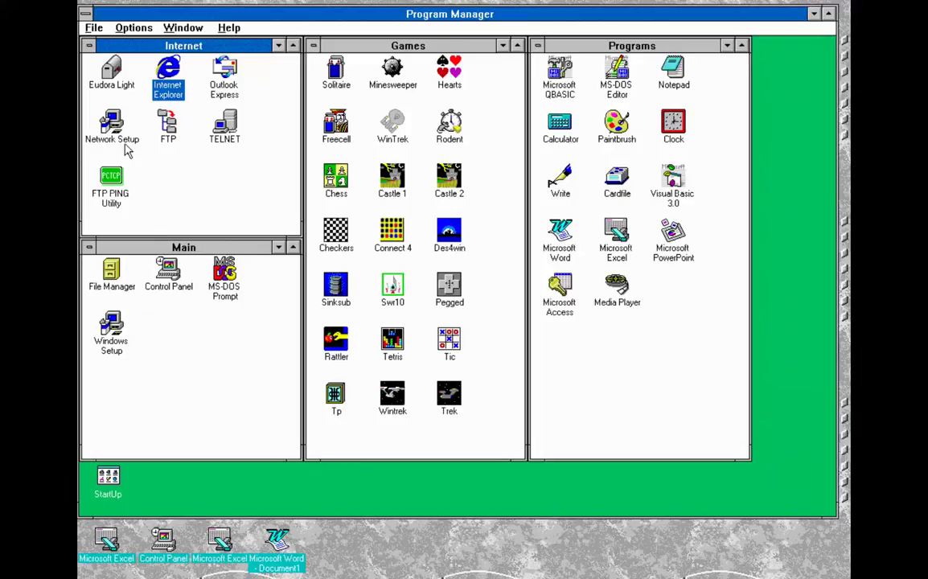
pyautogui.doubleClick(165, 72)
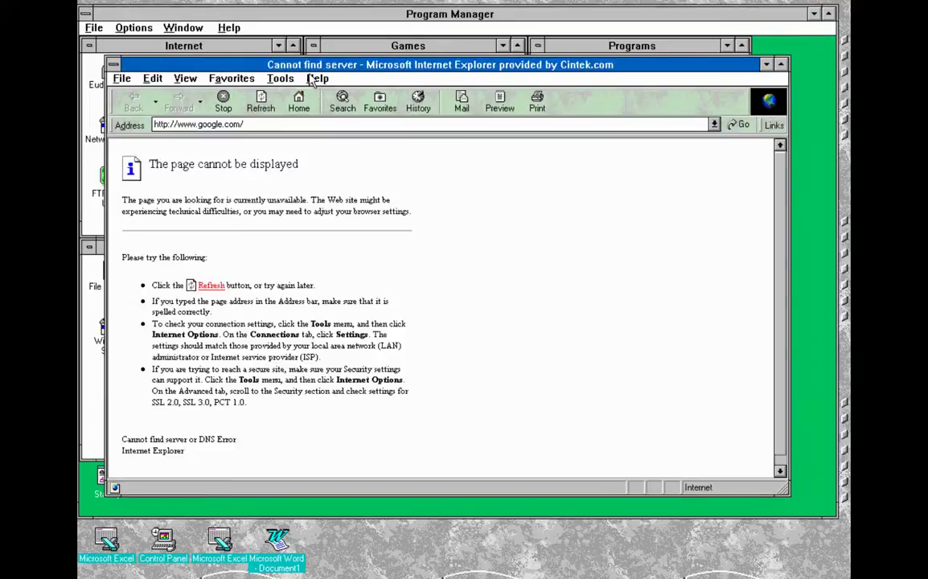
# View Internet Explorer's version information, close it, and minimize the browser window.
pyautogui.click(312, 79)
pyautogui.click(336, 165)
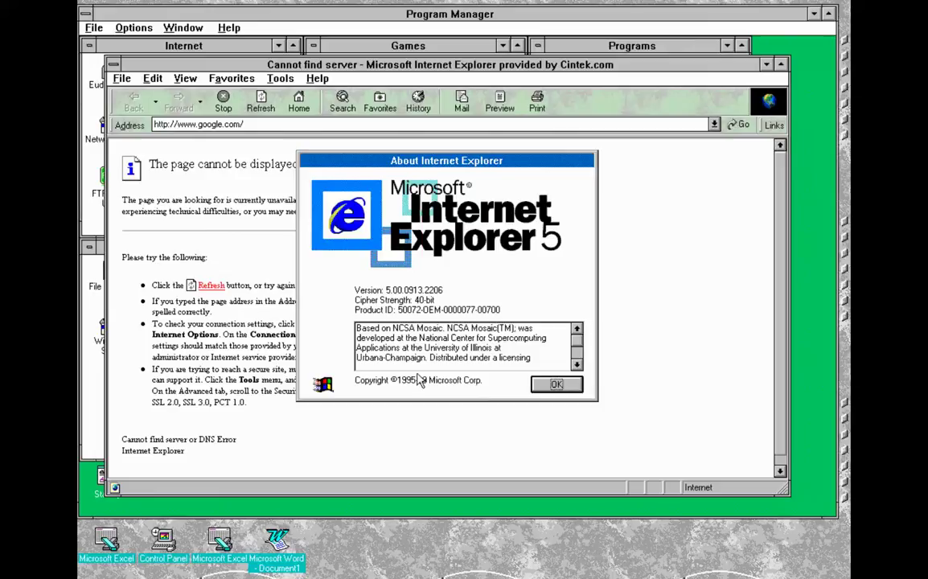
pyautogui.click(555, 385)
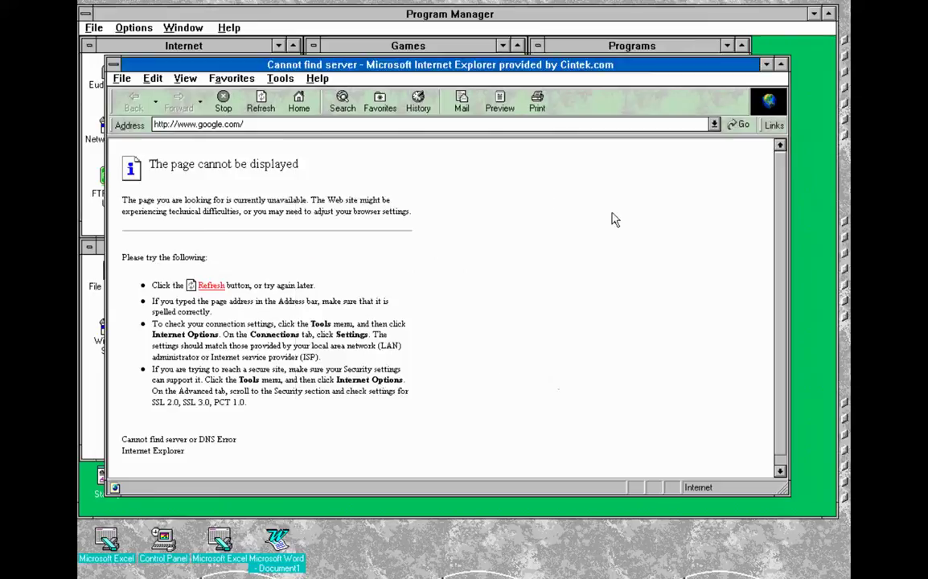
pyautogui.click(766, 65)
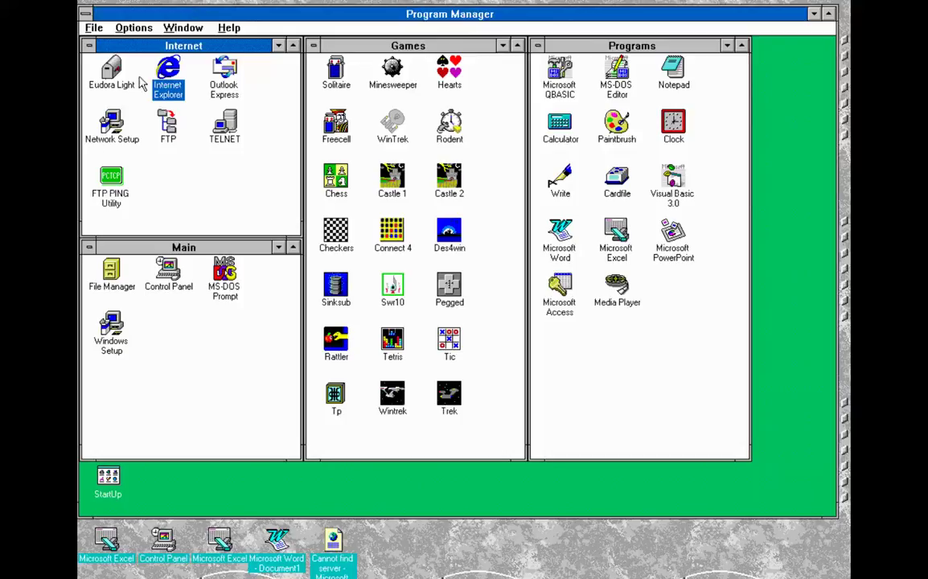
pyautogui.click(211, 74)
pyautogui.click(113, 64)
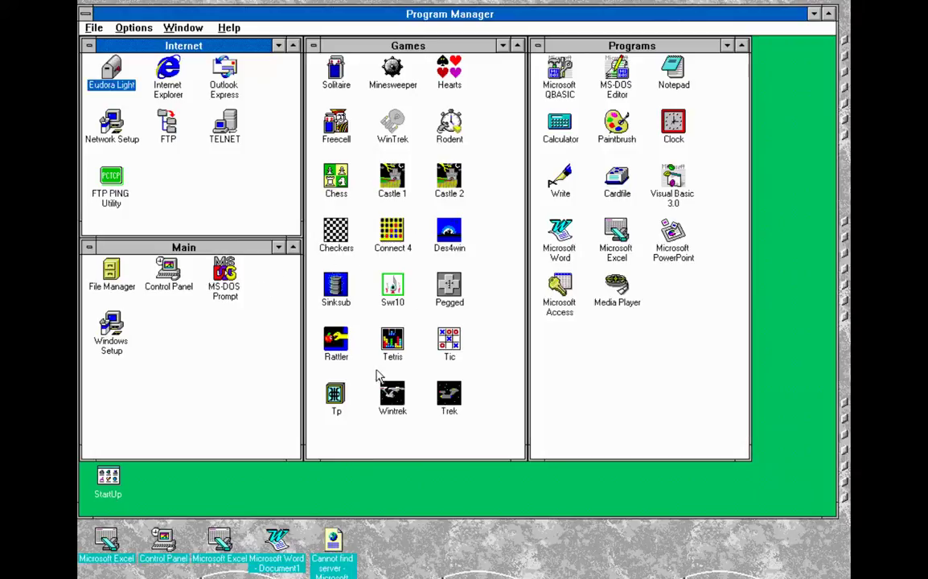
pyautogui.click(313, 105)
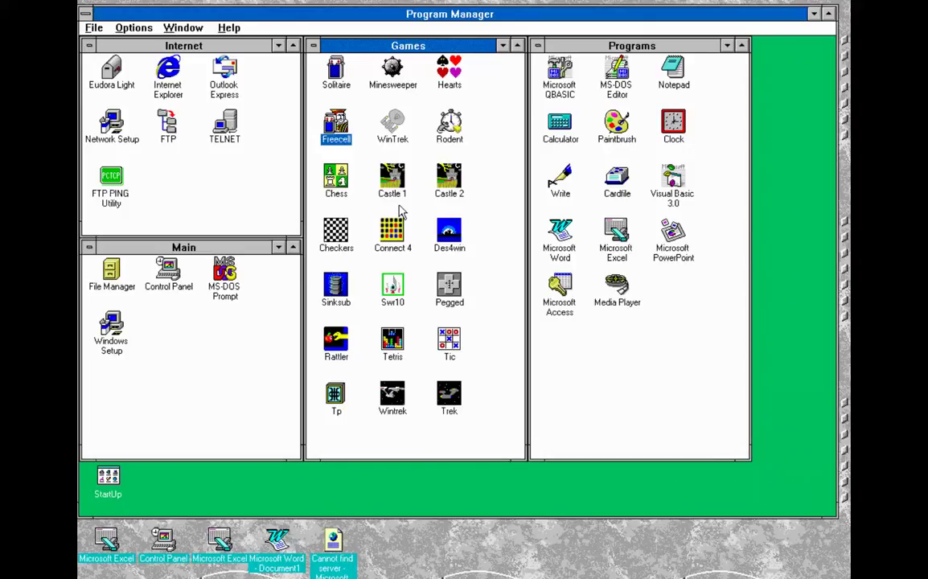
# Try to start Calculator from the Programs group and dismiss the message.
pyautogui.click(566, 125)
pyautogui.doubleClick(566, 125)
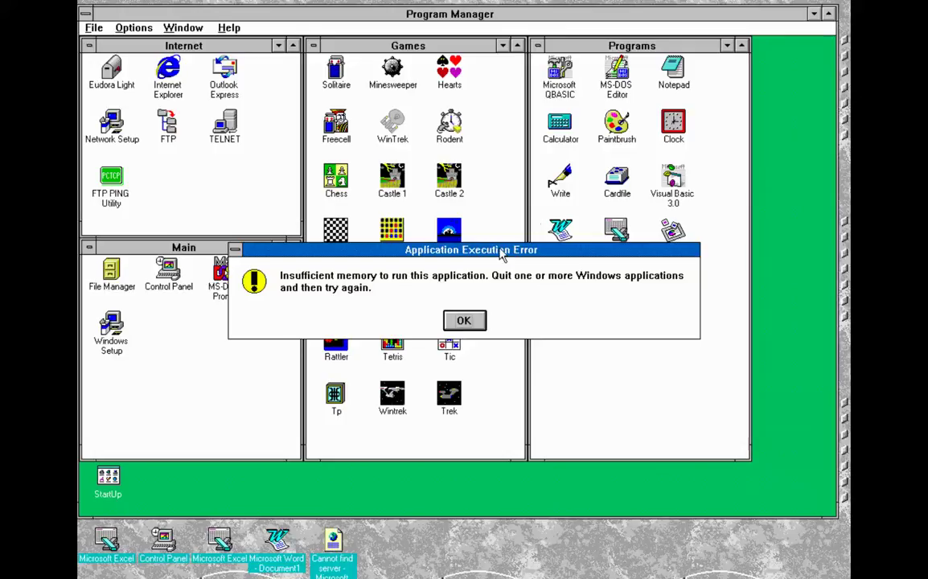
pyautogui.click(467, 319)
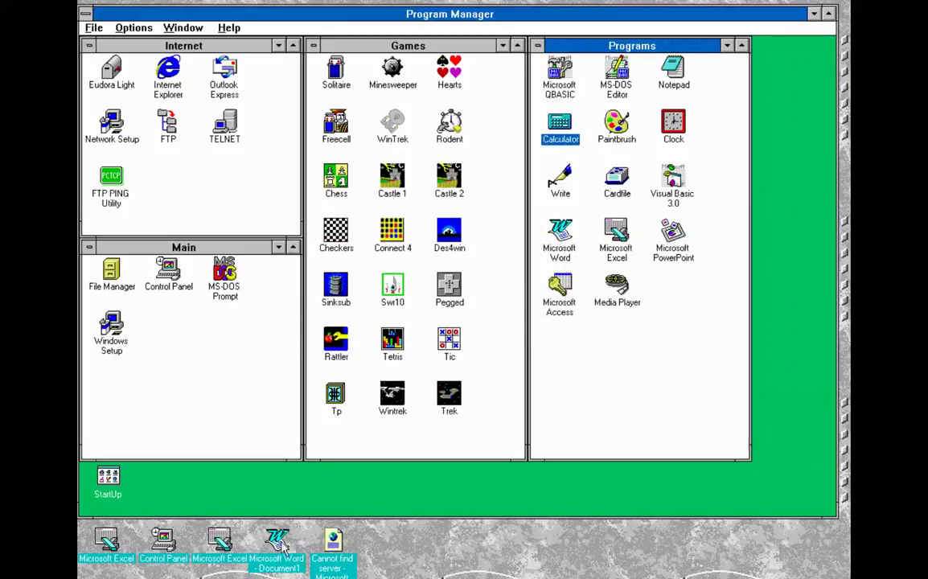
# Restore the minimized Internet Explorer window and close the browser.
pyautogui.doubleClick(327, 540)
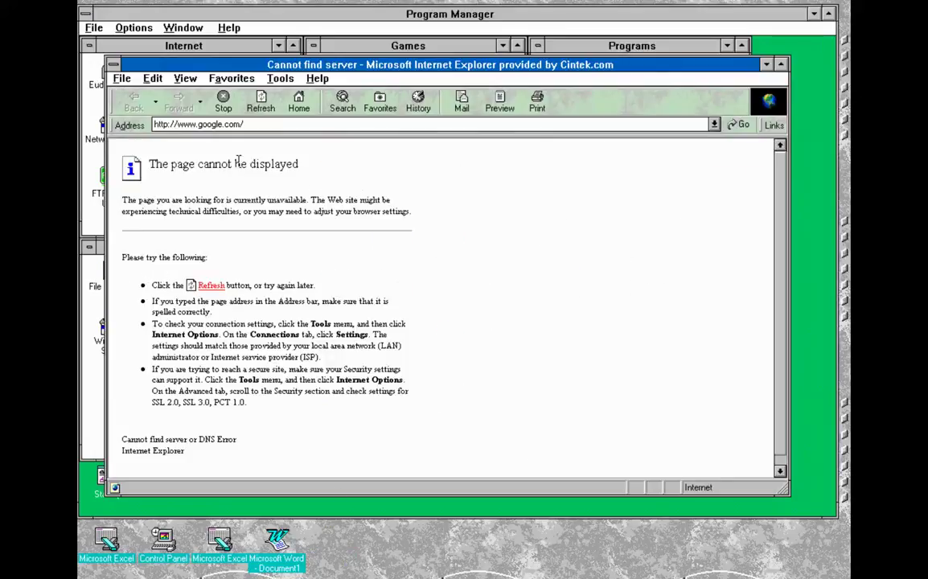
pyautogui.click(121, 79)
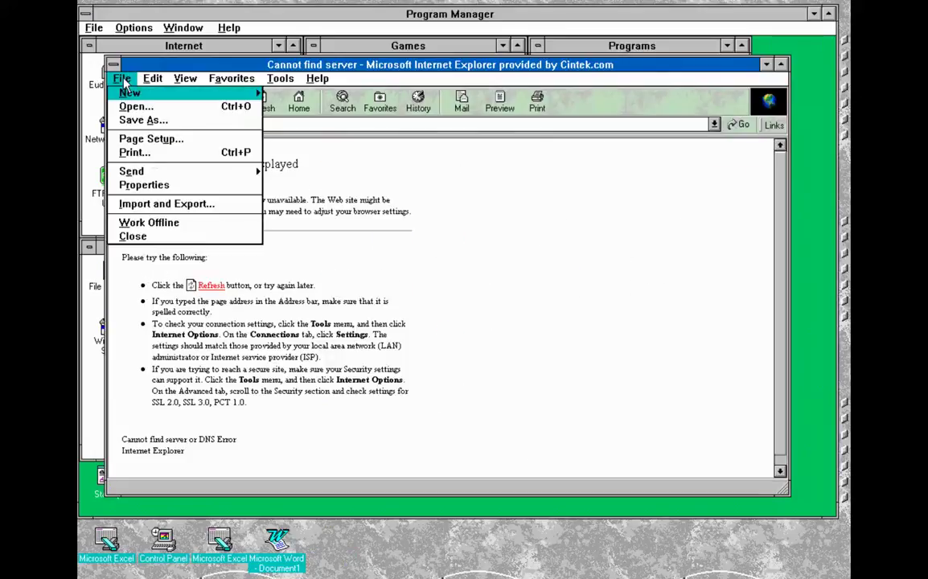
pyautogui.click(138, 236)
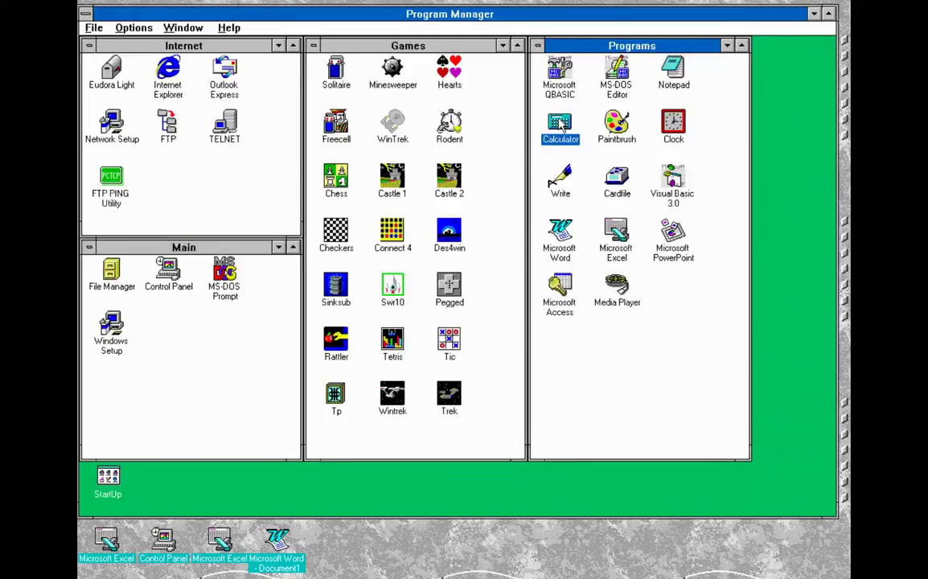
# Start Calculator in the Programs group, show its Scientific view, and close it.
pyautogui.press('Return')
pyautogui.moveTo(506, 90); pyautogui.dragTo(299, 156)
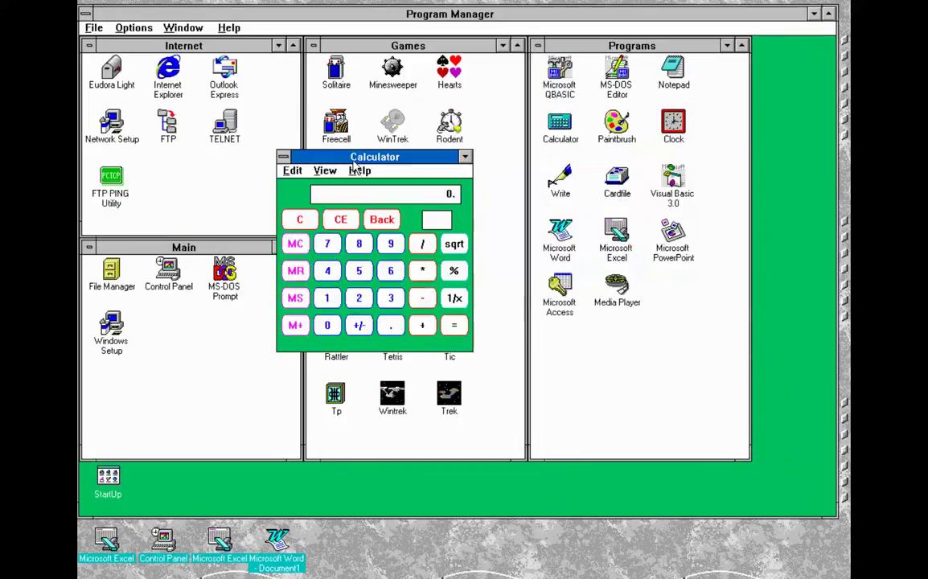
pyautogui.click(326, 170)
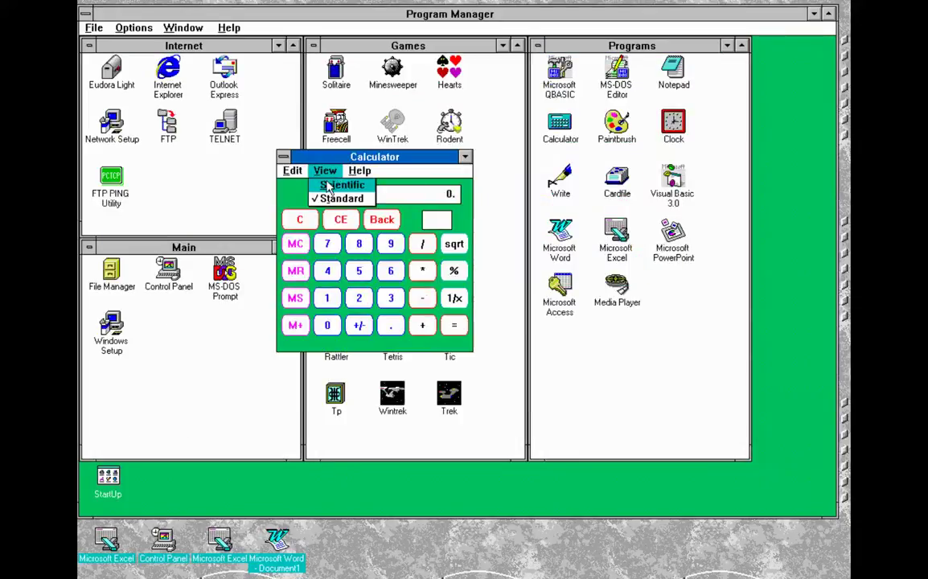
pyautogui.click(342, 185)
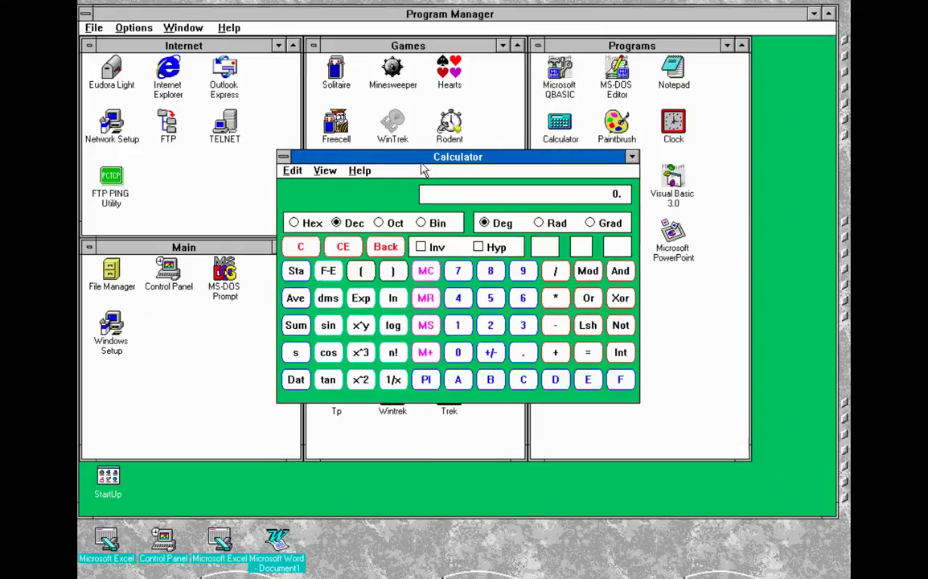
pyautogui.moveTo(426, 159); pyautogui.dragTo(293, 118)
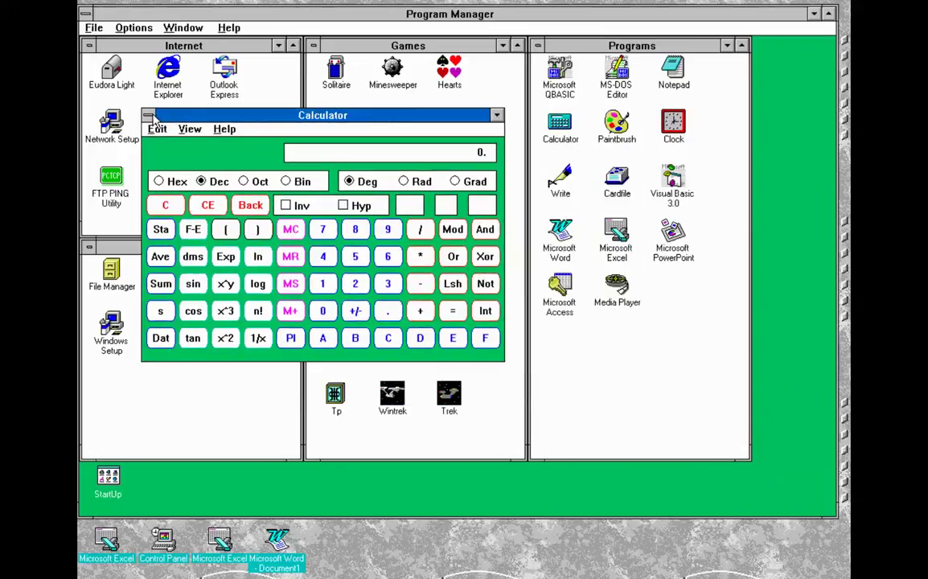
pyautogui.click(150, 117)
pyautogui.click(165, 197)
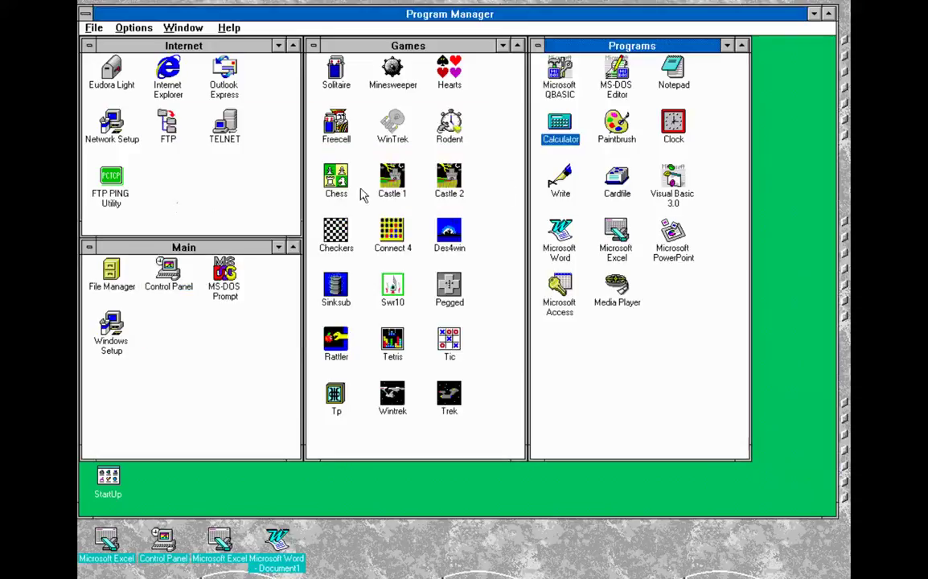
# Start Paintbrush from the Programs group and exit it.
pyautogui.doubleClick(617, 125)
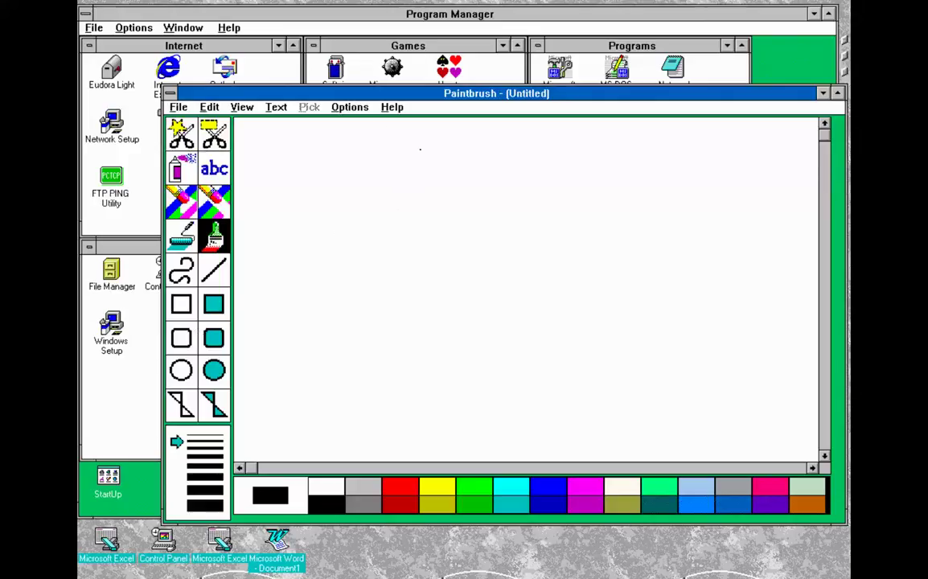
pyautogui.click(170, 108)
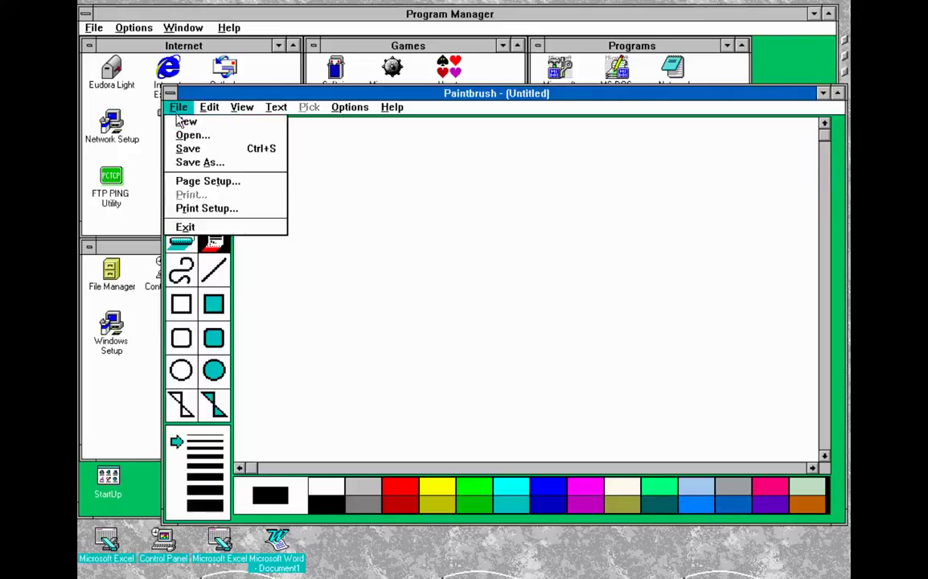
pyautogui.click(214, 227)
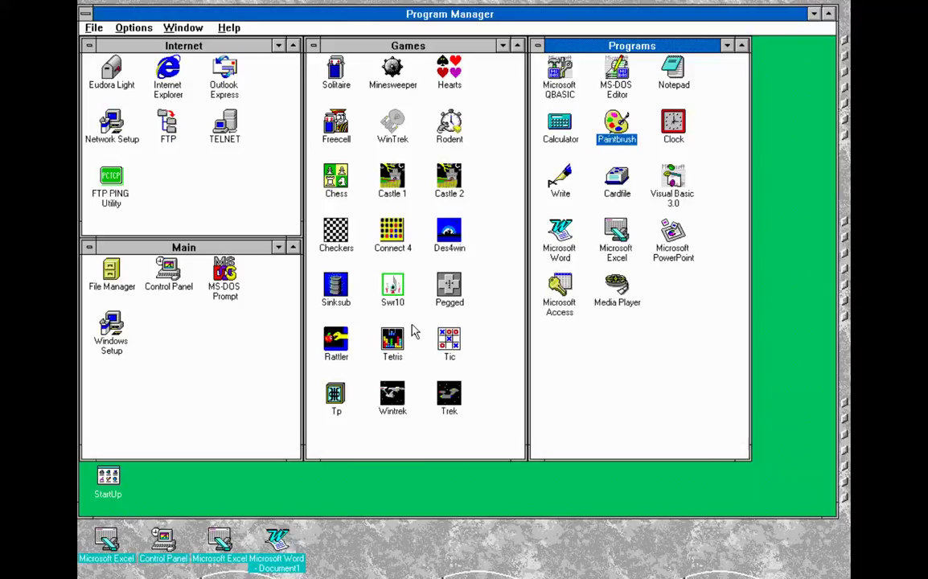
# Exit Windows from Program Manager to end the session.
pyautogui.click(93, 28)
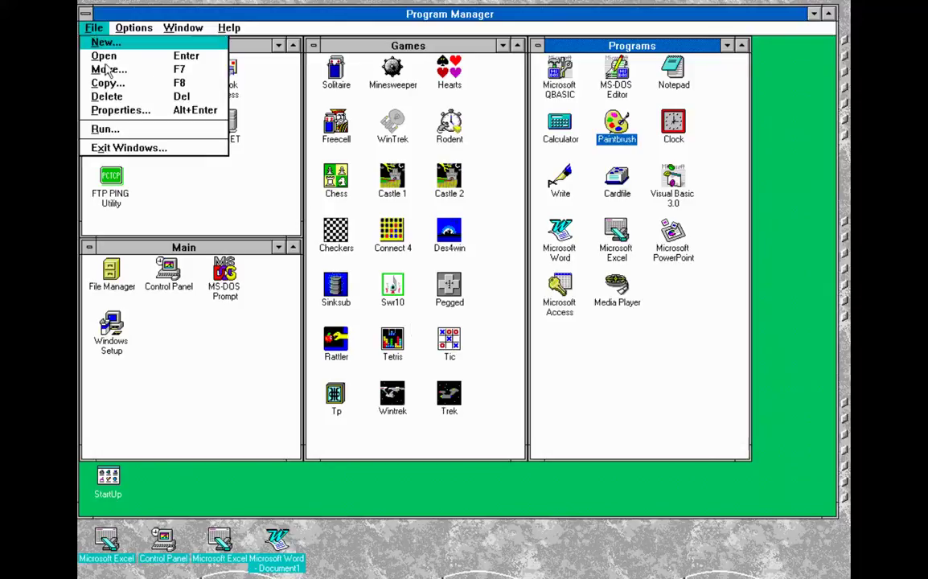
pyautogui.click(129, 148)
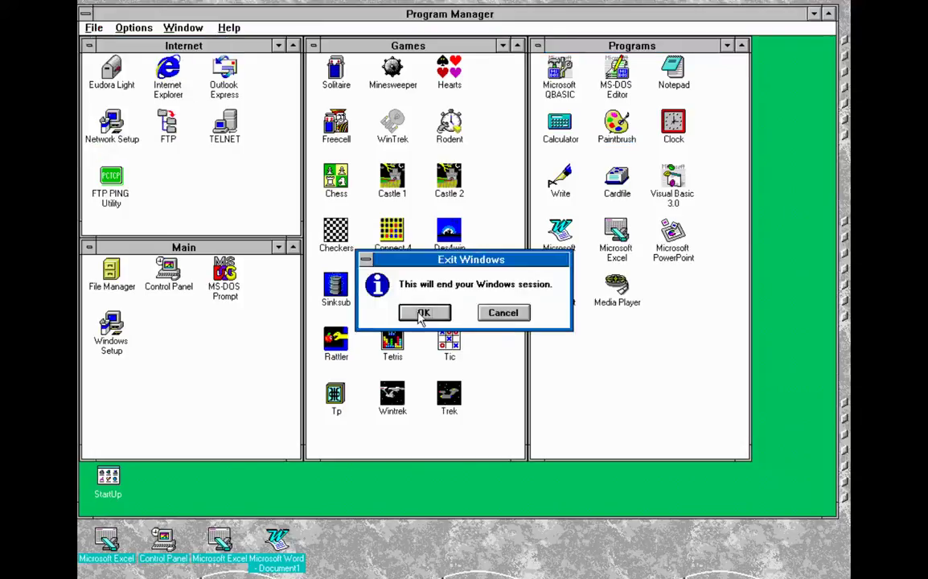